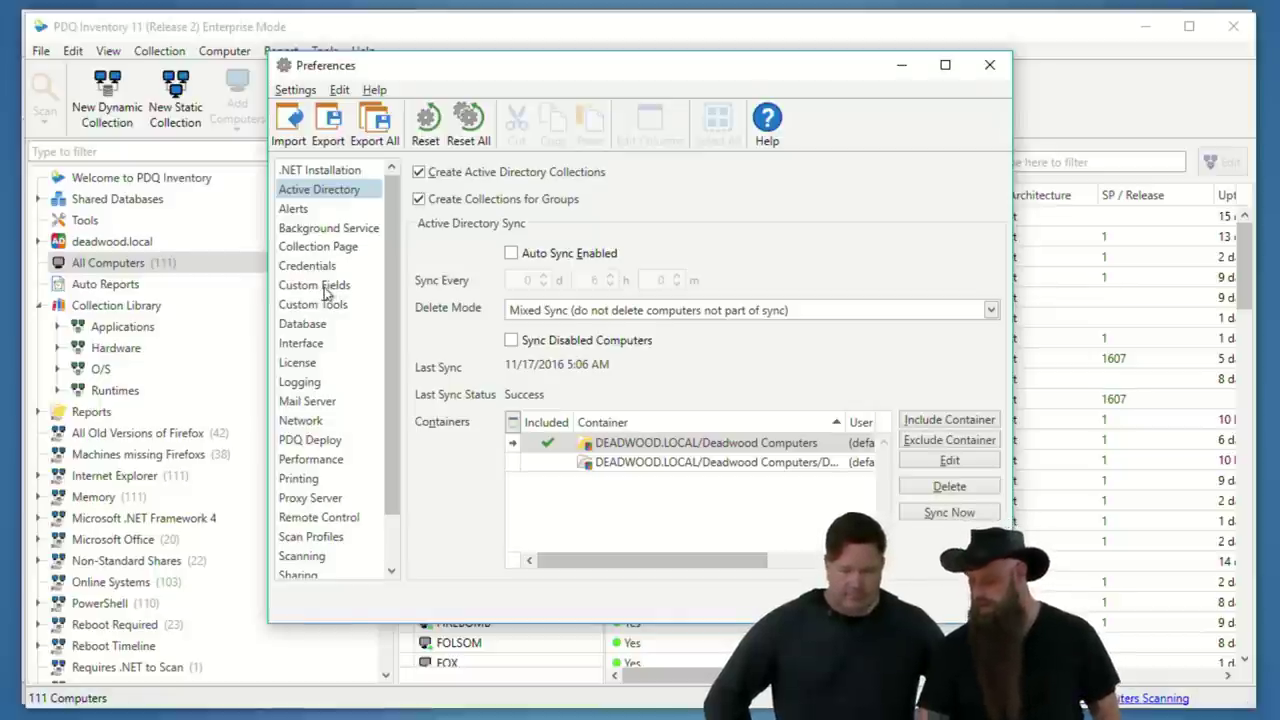
# Review the custom fields in the preferences and on computer ABRAHAM, opening its PURCHASE_DATE value for editing.
pyautogui.click(325, 288)
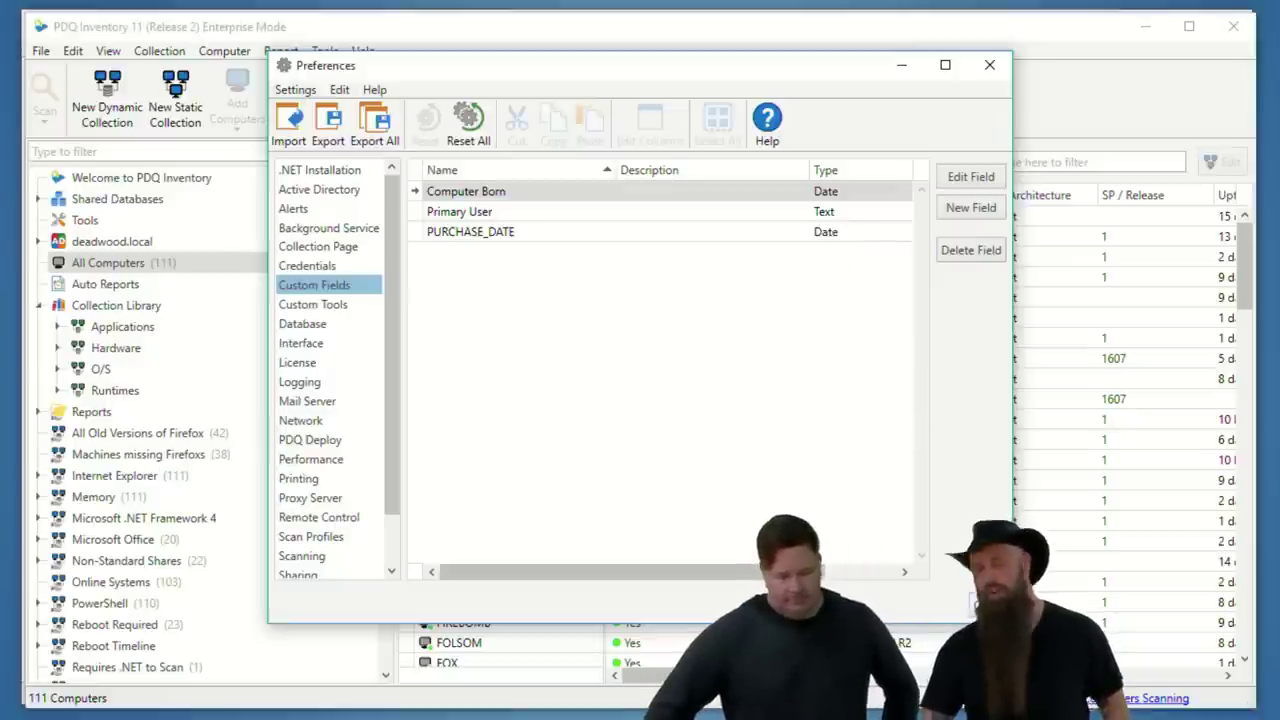
pyautogui.click(975, 605)
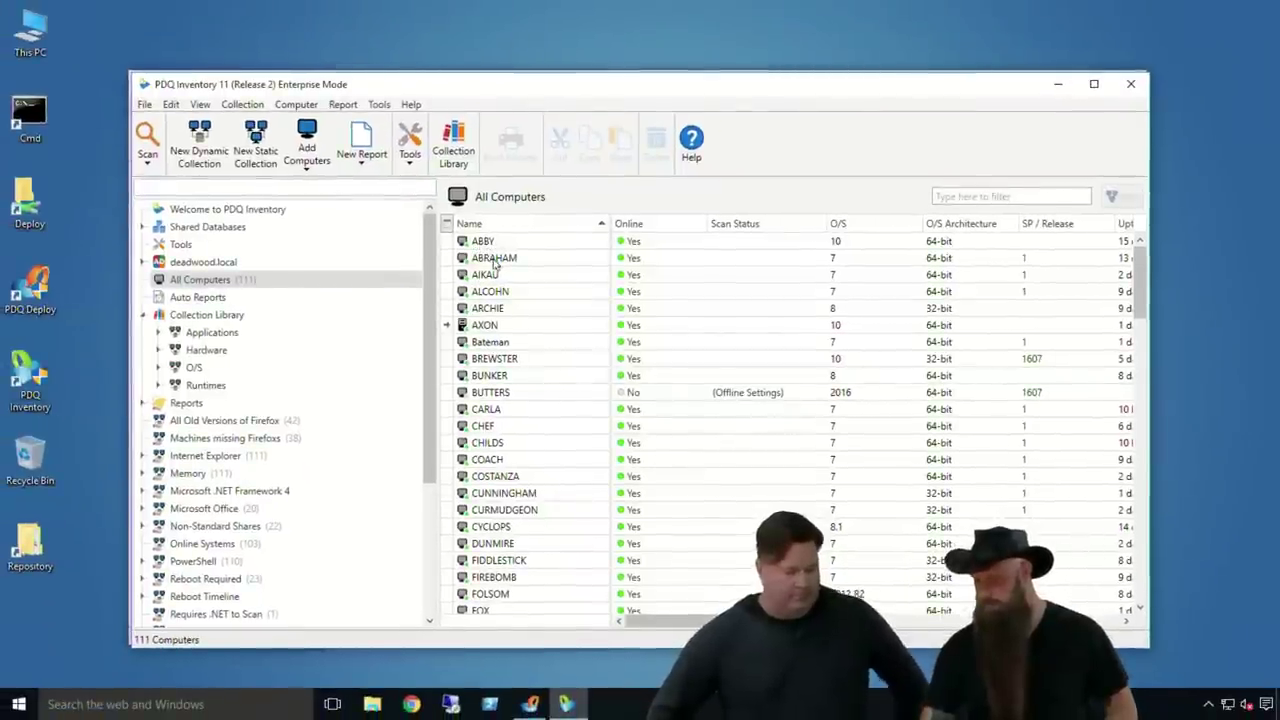
pyautogui.doubleClick(493, 259)
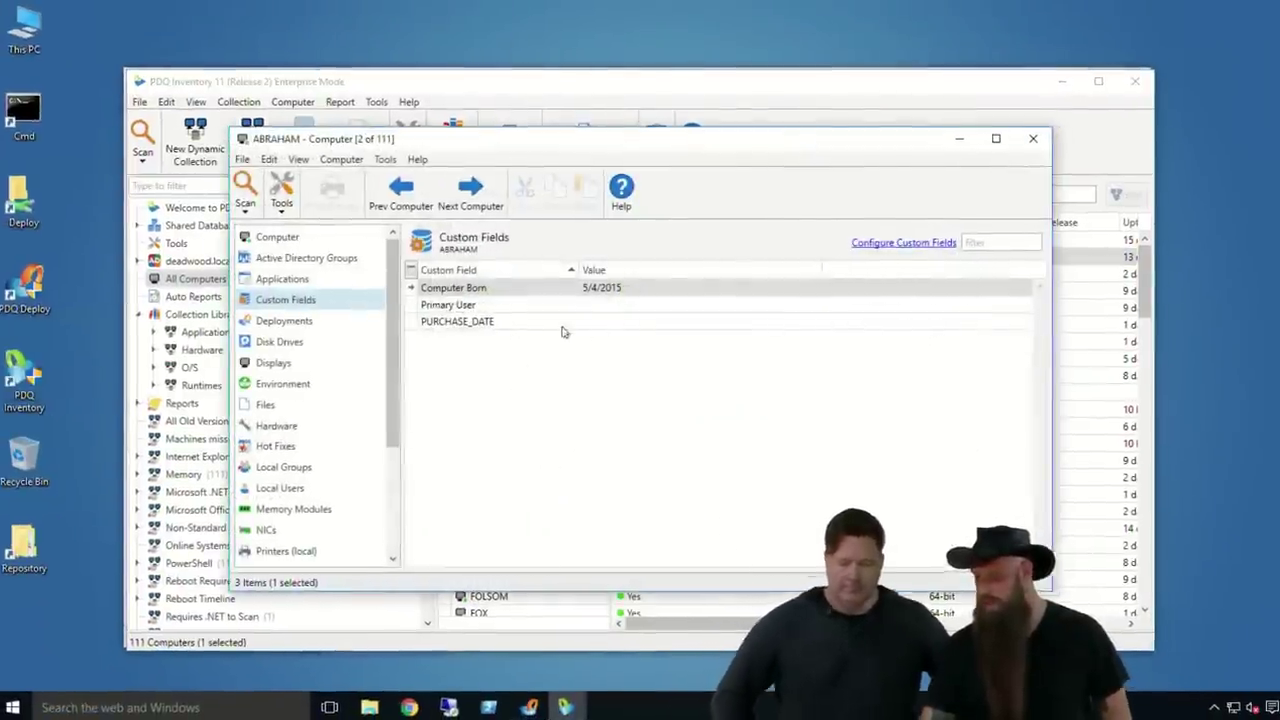
pyautogui.click(626, 329)
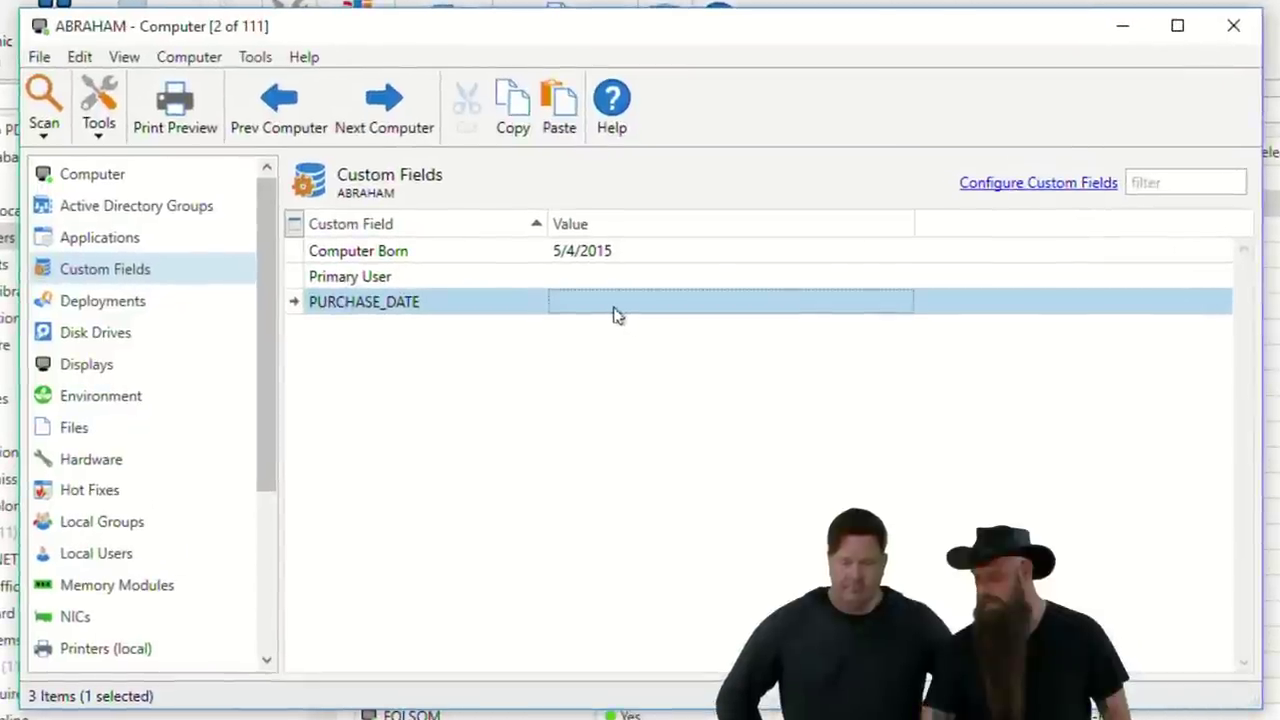
pyautogui.click(617, 312)
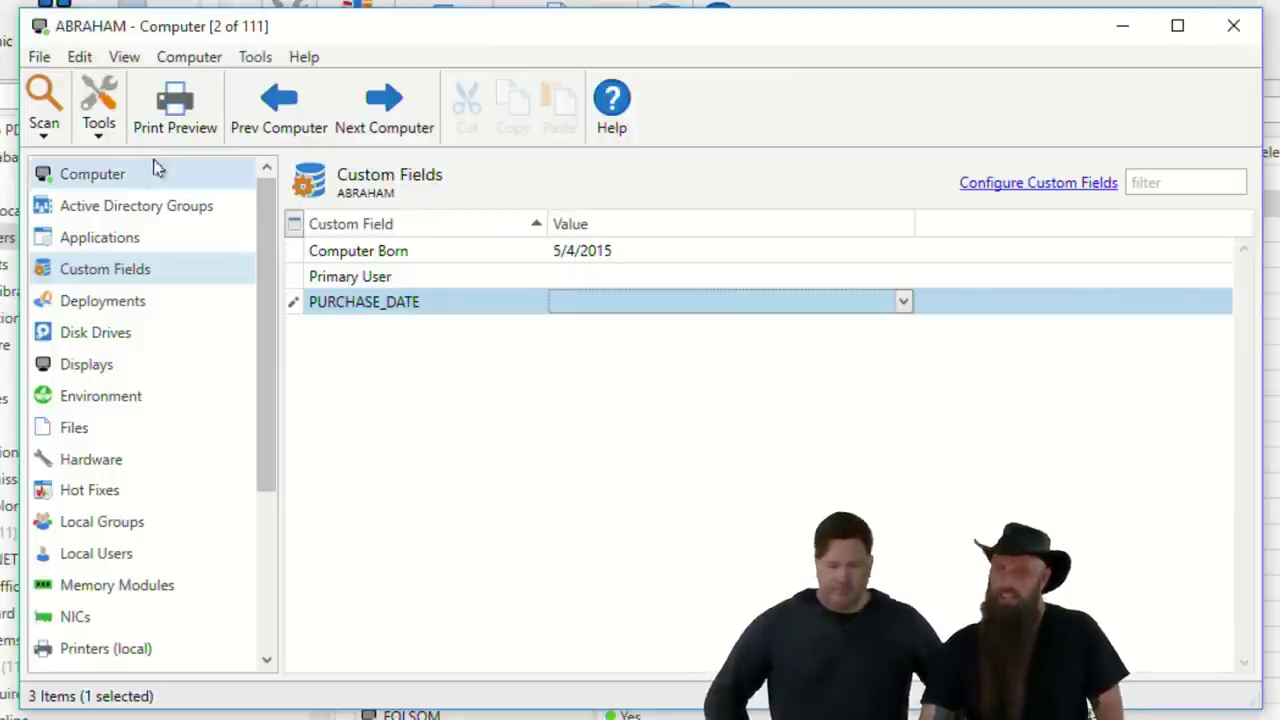
pyautogui.click(1242, 28)
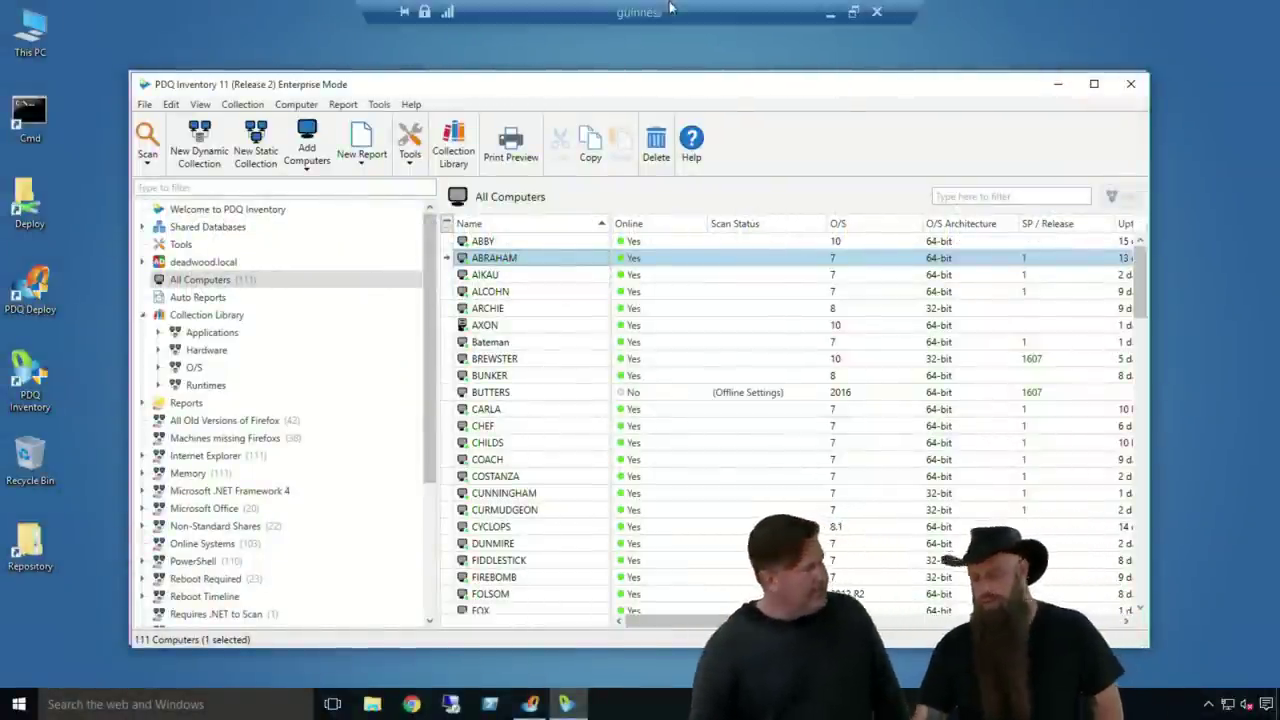
# Create a new scan profile in the preferences and name it Large PST Files.
pyautogui.click(145, 105)
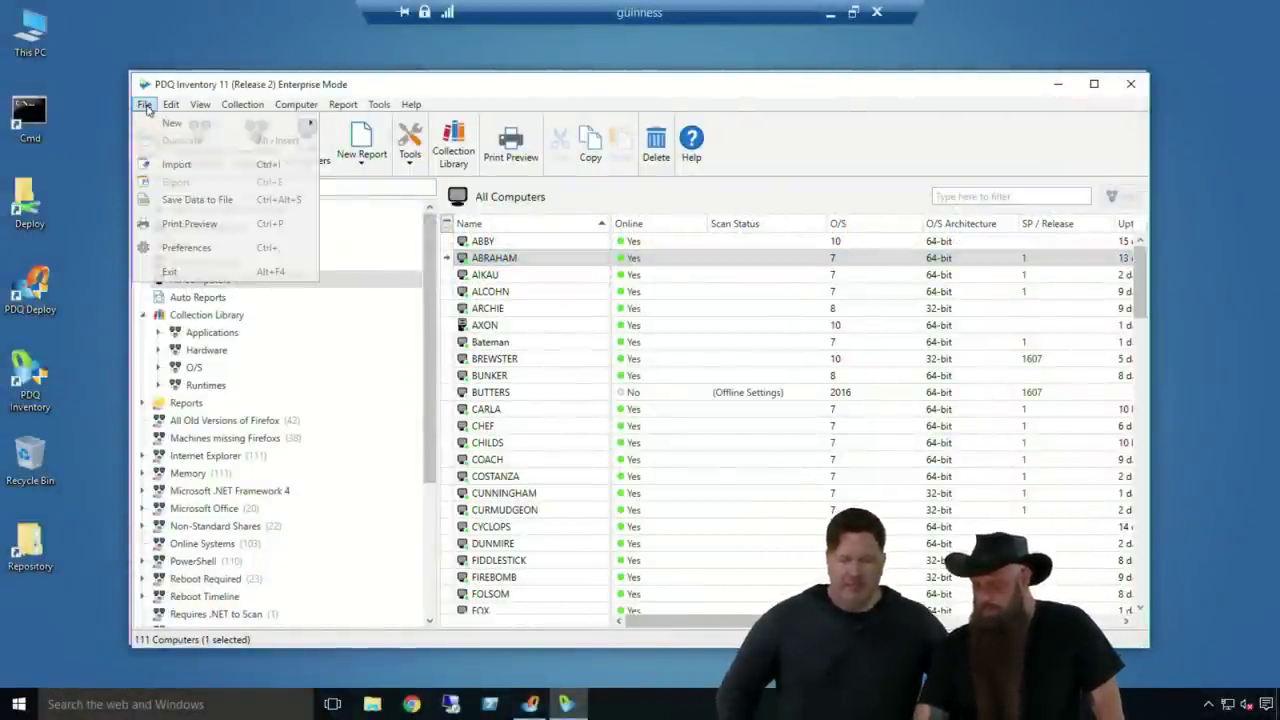
pyautogui.click(200, 250)
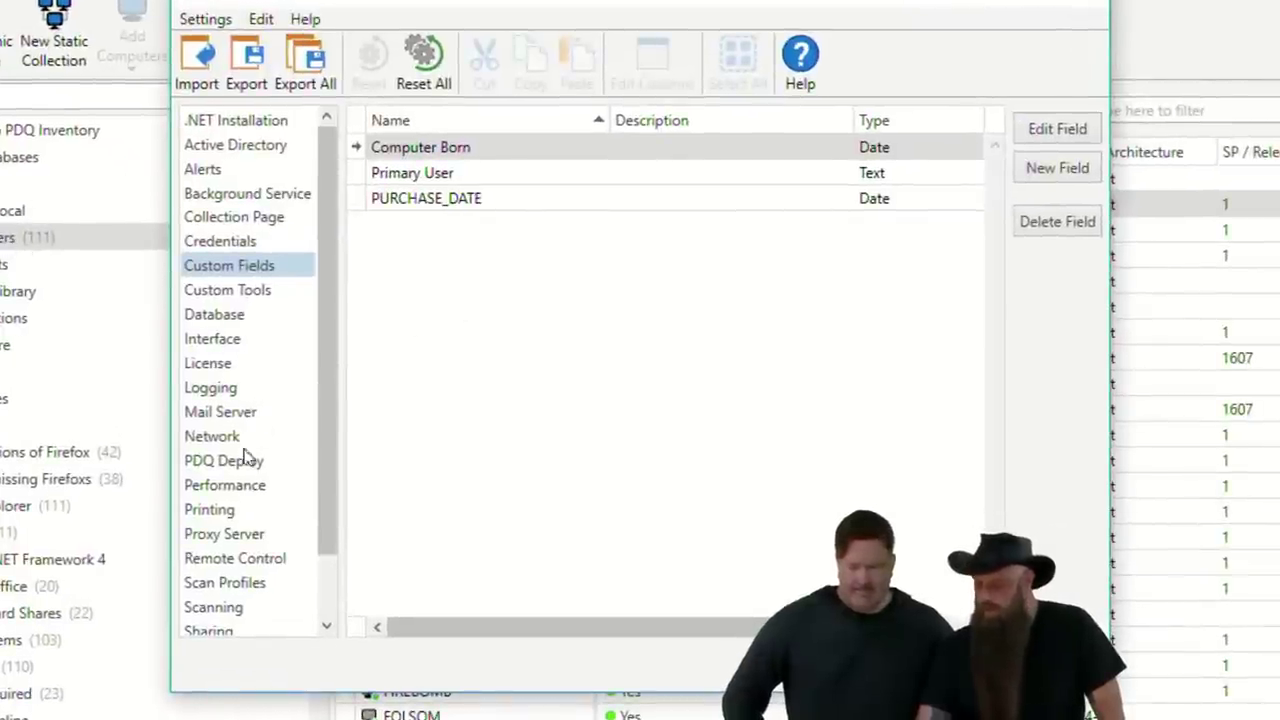
pyautogui.click(224, 600)
pyautogui.click(225, 585)
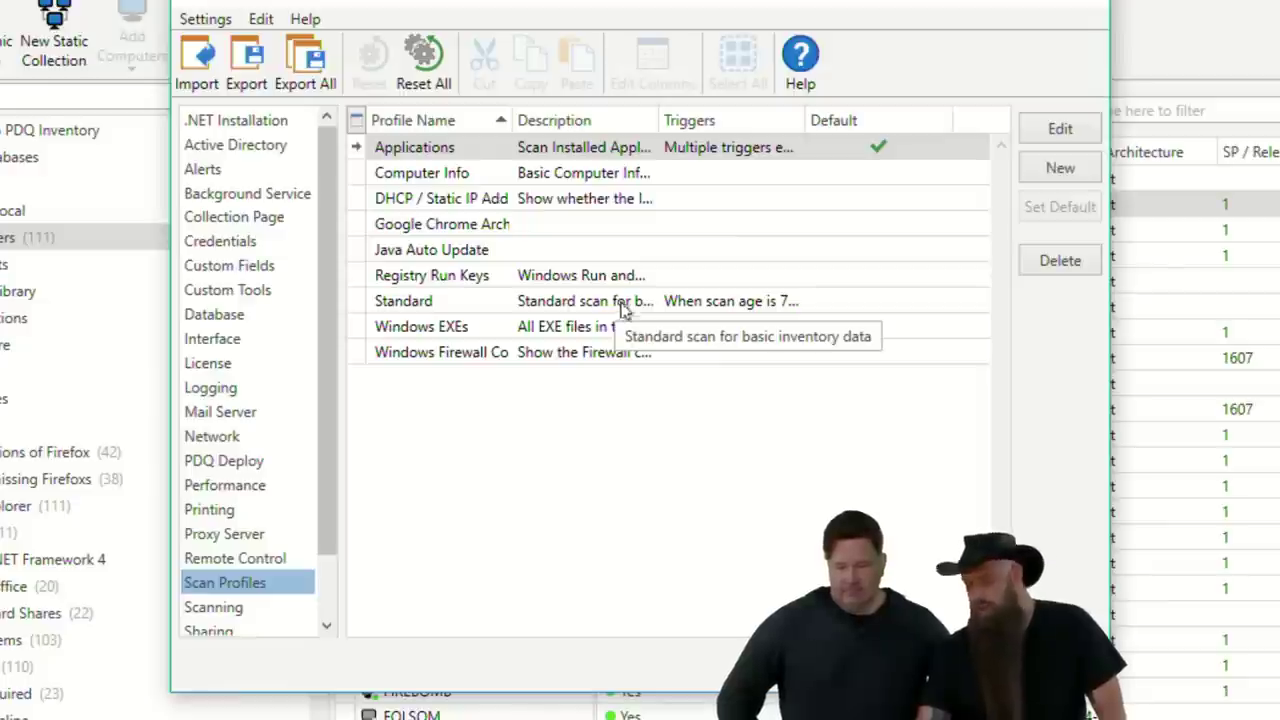
pyautogui.click(1063, 167)
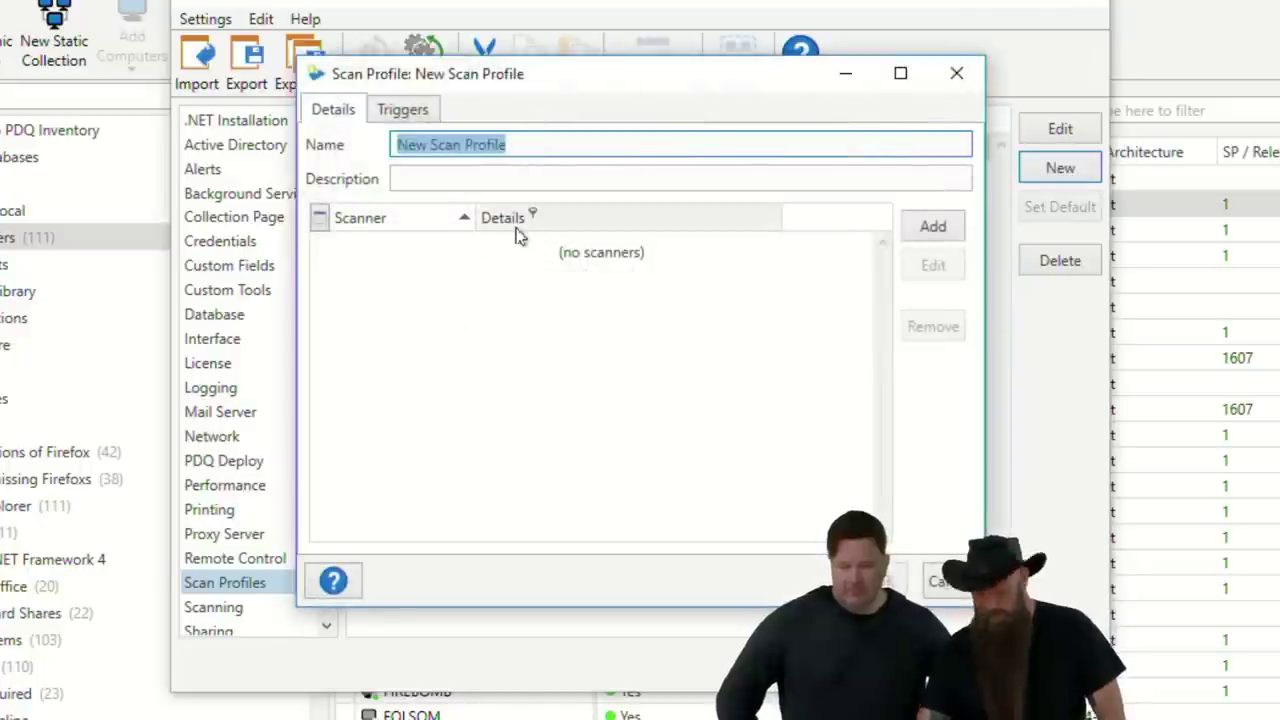
pyautogui.write('Large File')
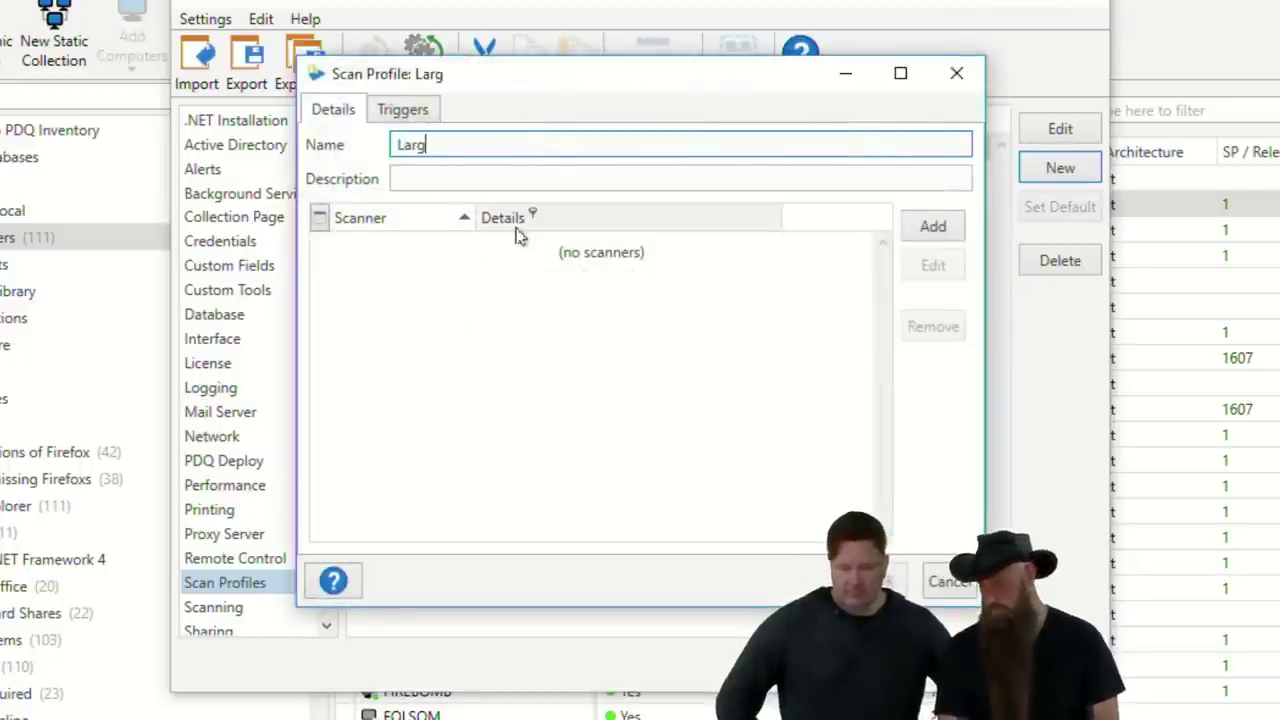
pyautogui.press('BackSpace')
pyautogui.press('BackSpace')
pyautogui.press('BackSpace')
pyautogui.press('BackSpace')
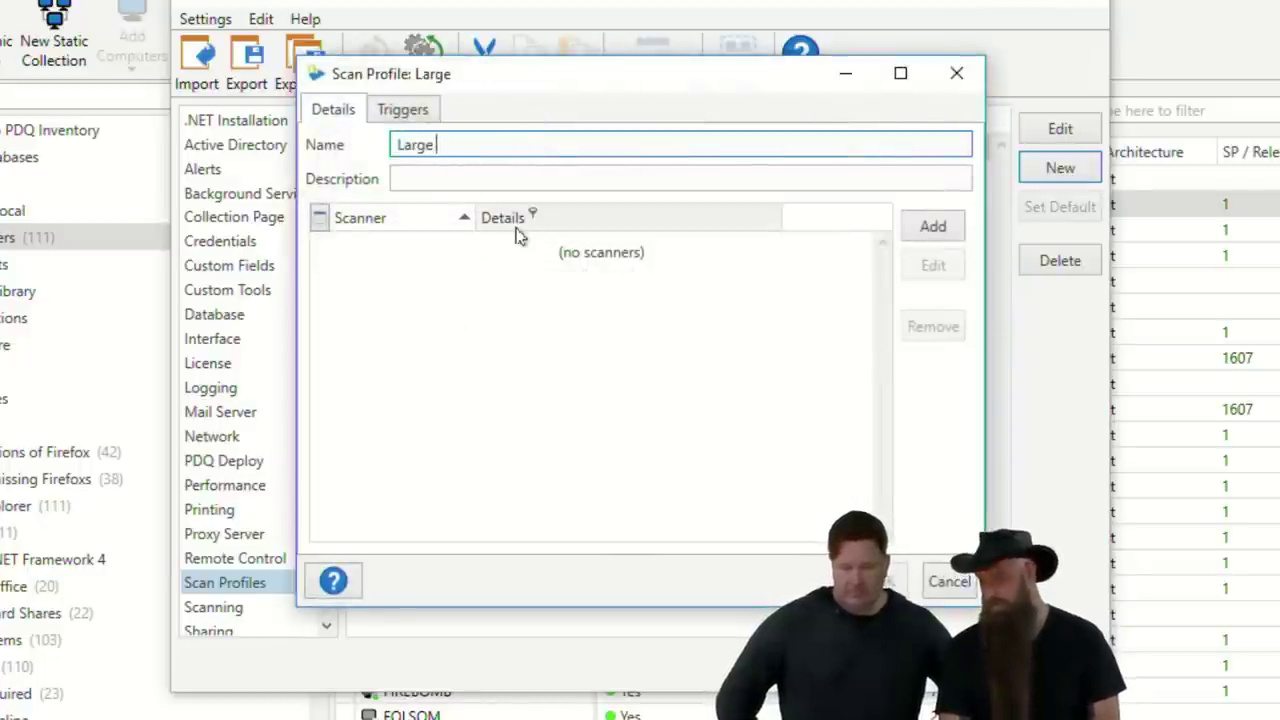
pyautogui.write('PST')
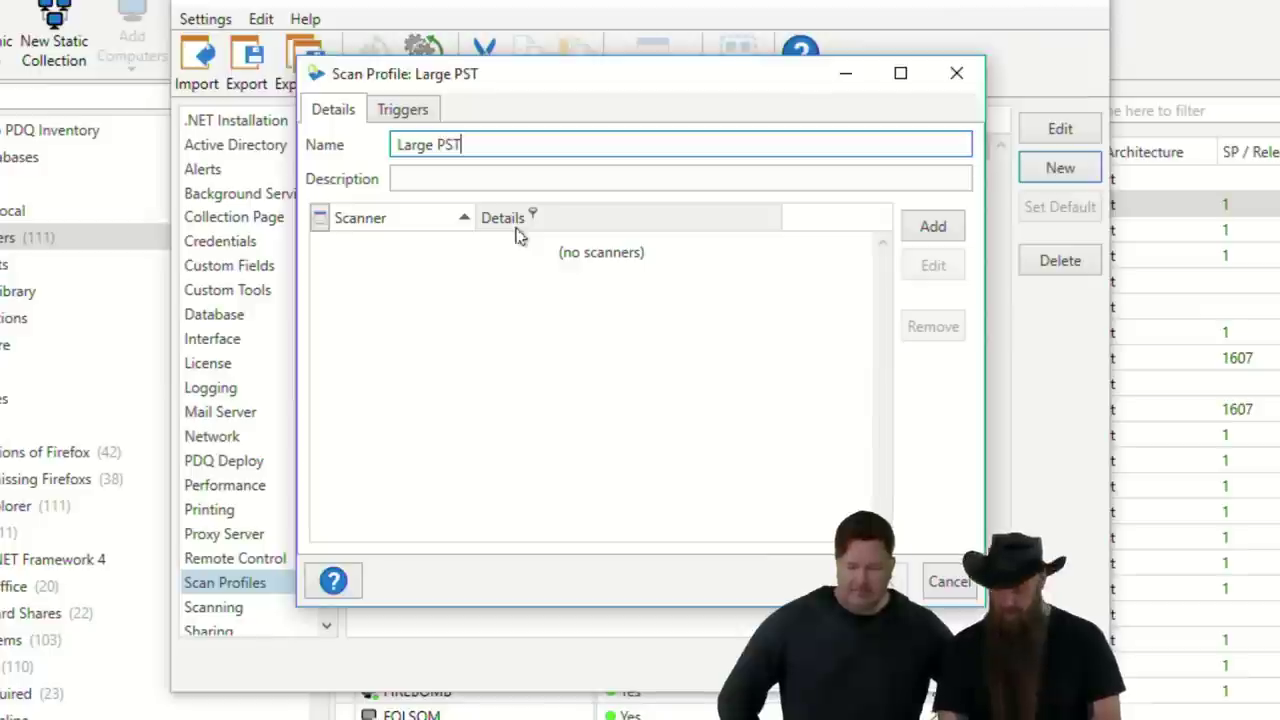
pyautogui.write(' Files')
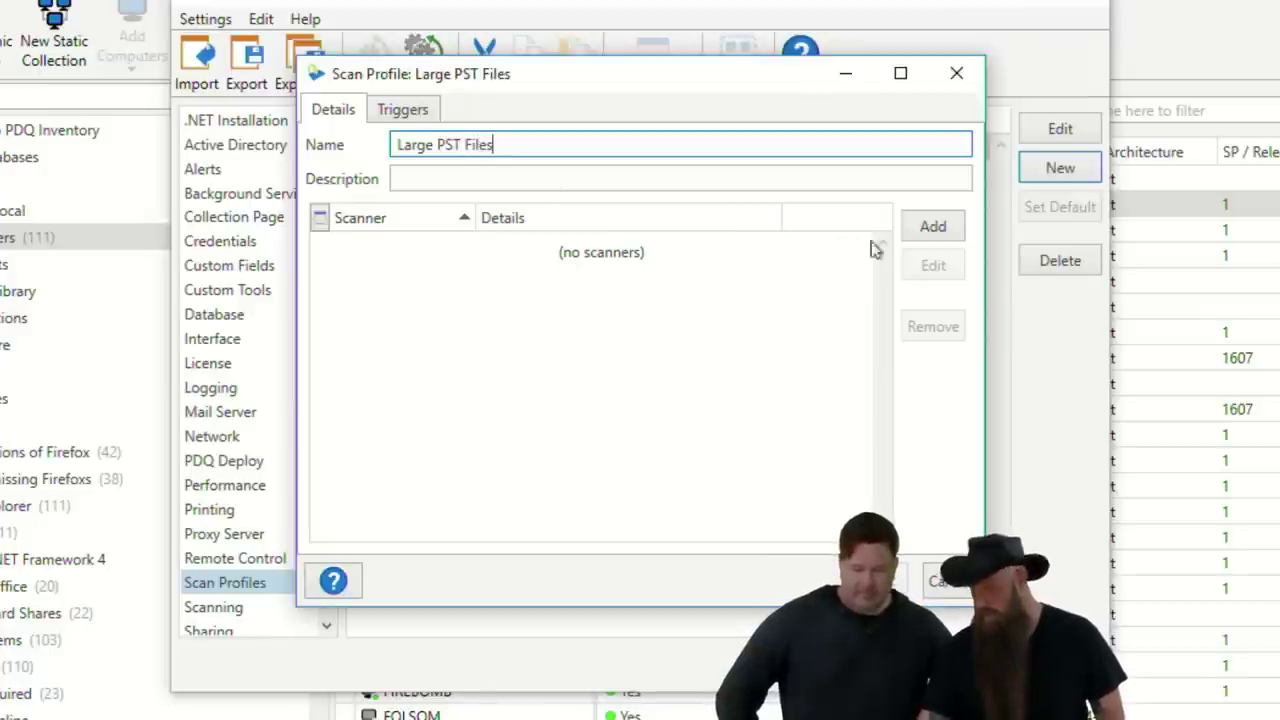
# Add the Computer Details and Applications scanners to the Large PST Files scan profile.
pyautogui.click(932, 227)
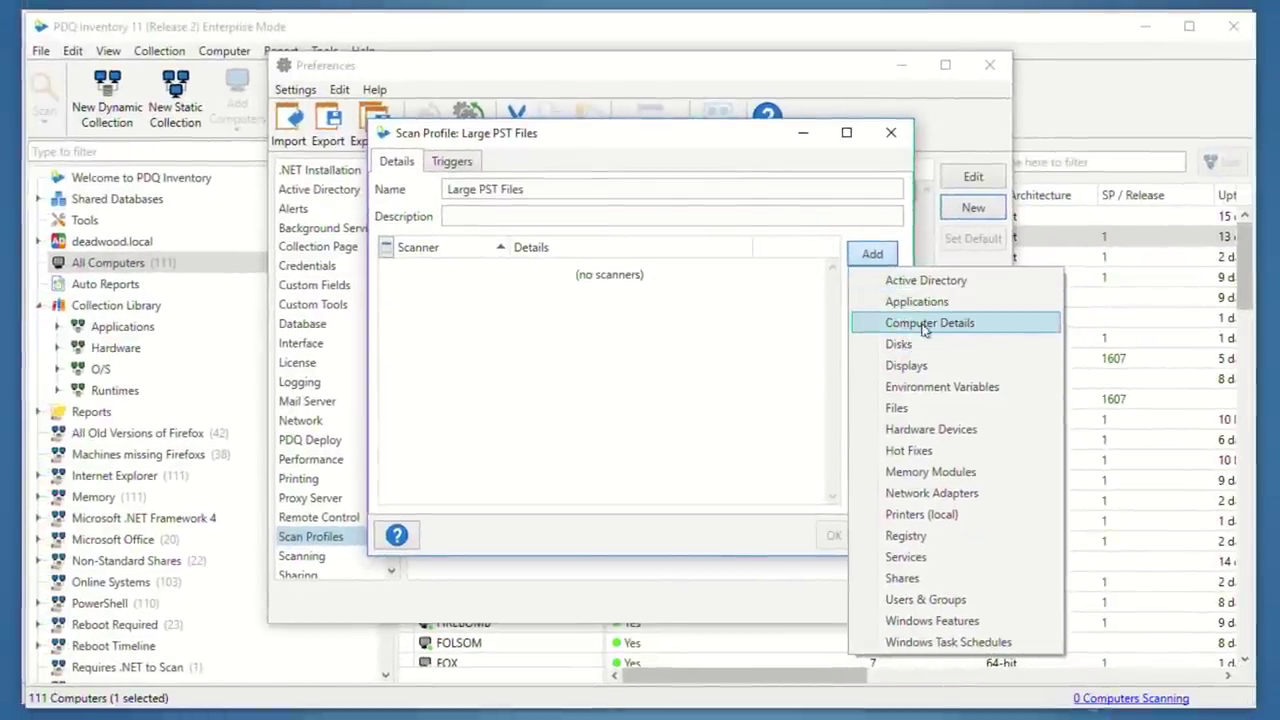
pyautogui.click(925, 328)
pyautogui.click(878, 256)
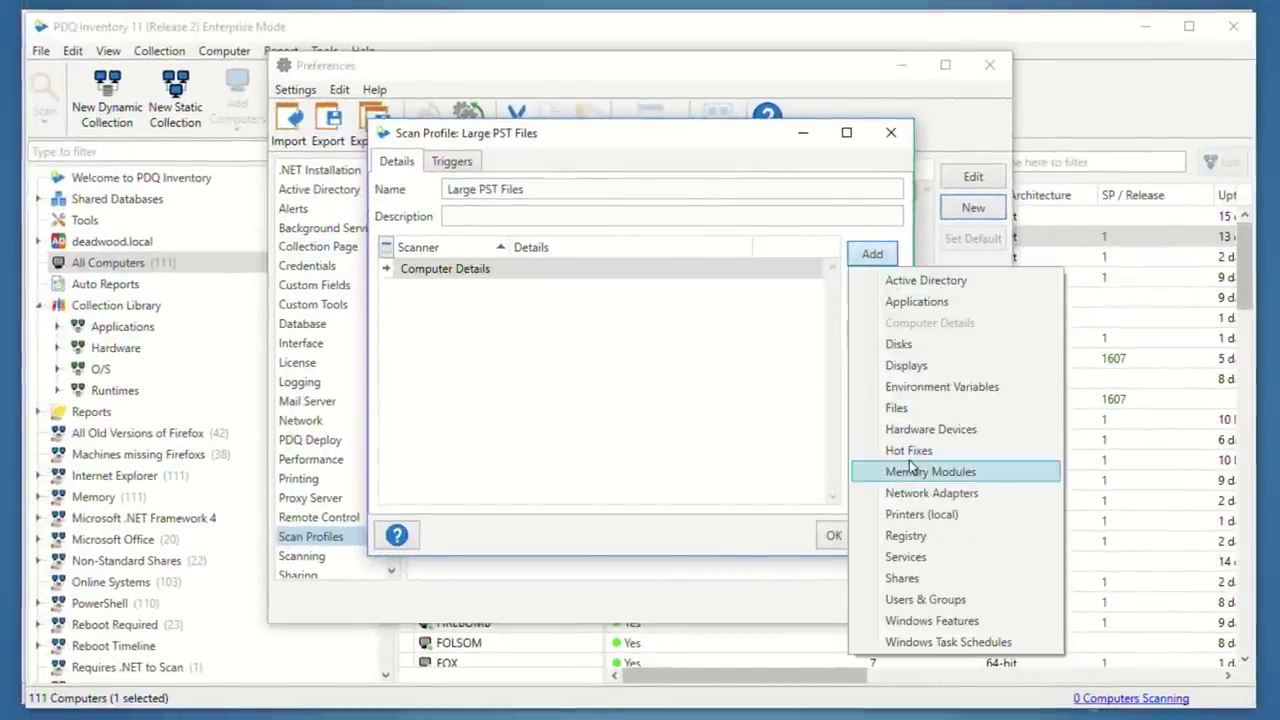
pyautogui.click(925, 303)
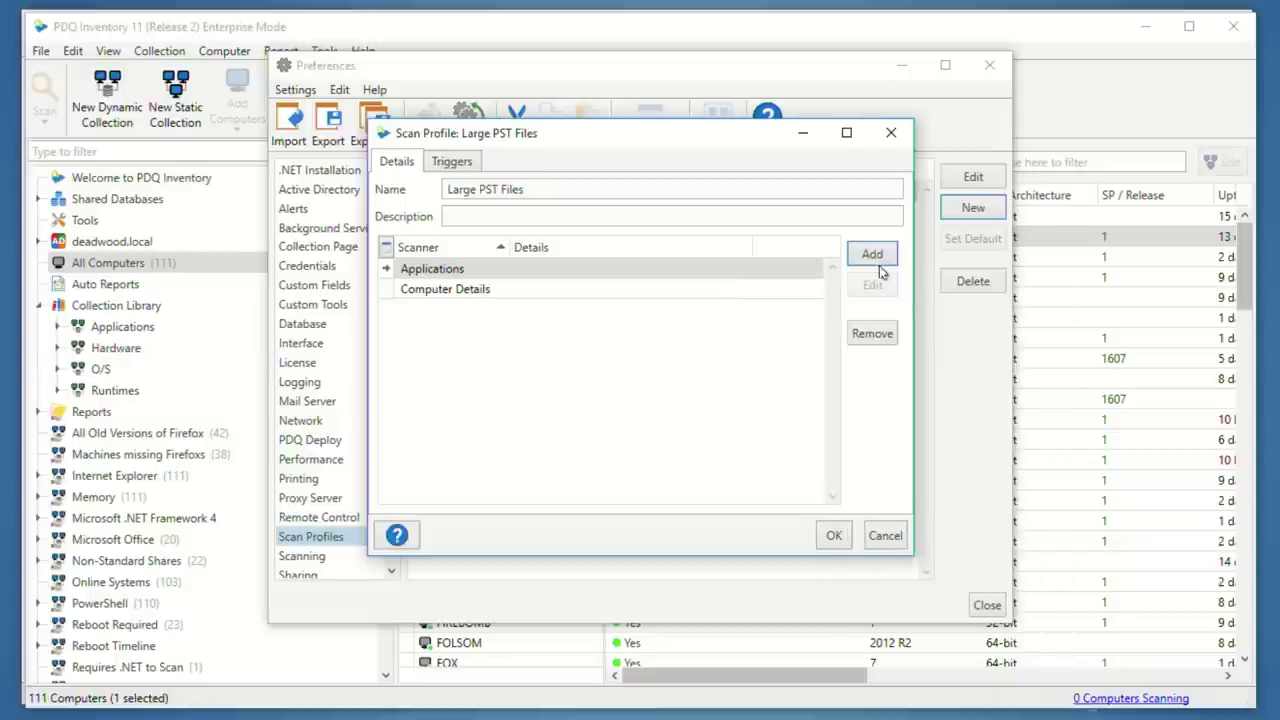
# Add a Files scanner with the include pattern C:\Users\**\appdata\**\*.pst, save the scan profile and close the preferences.
pyautogui.click(880, 258)
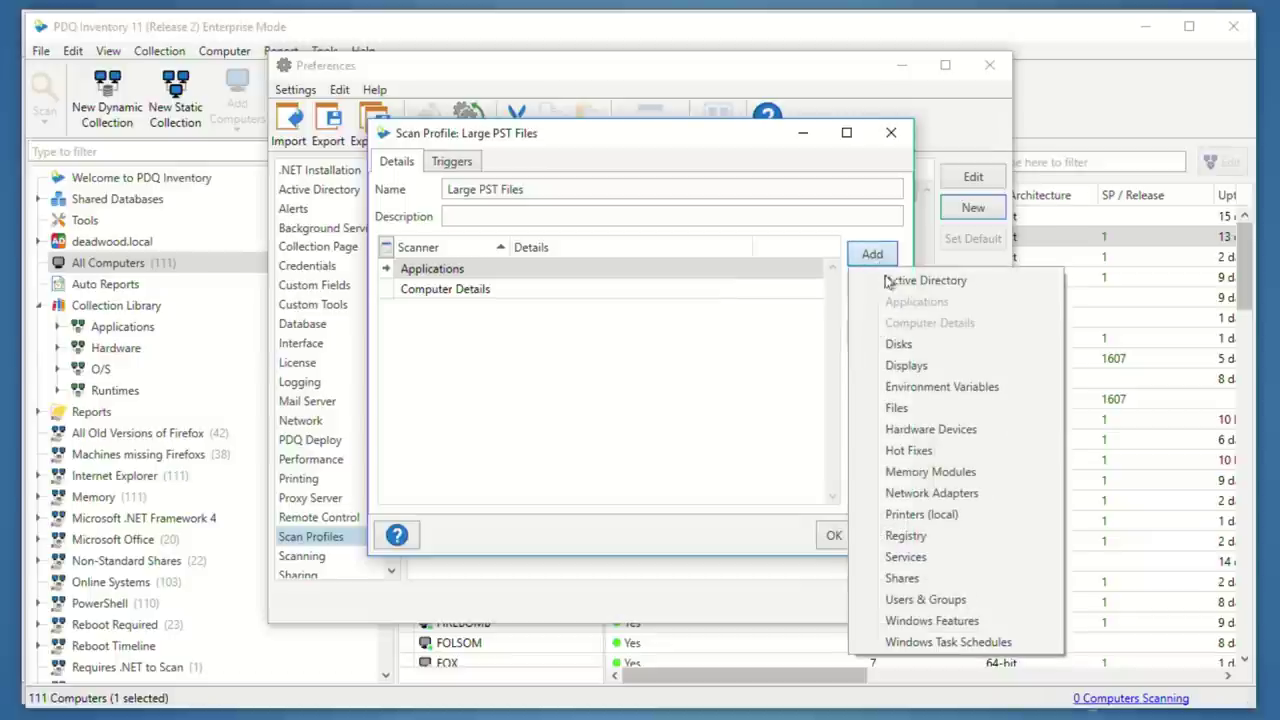
pyautogui.click(912, 416)
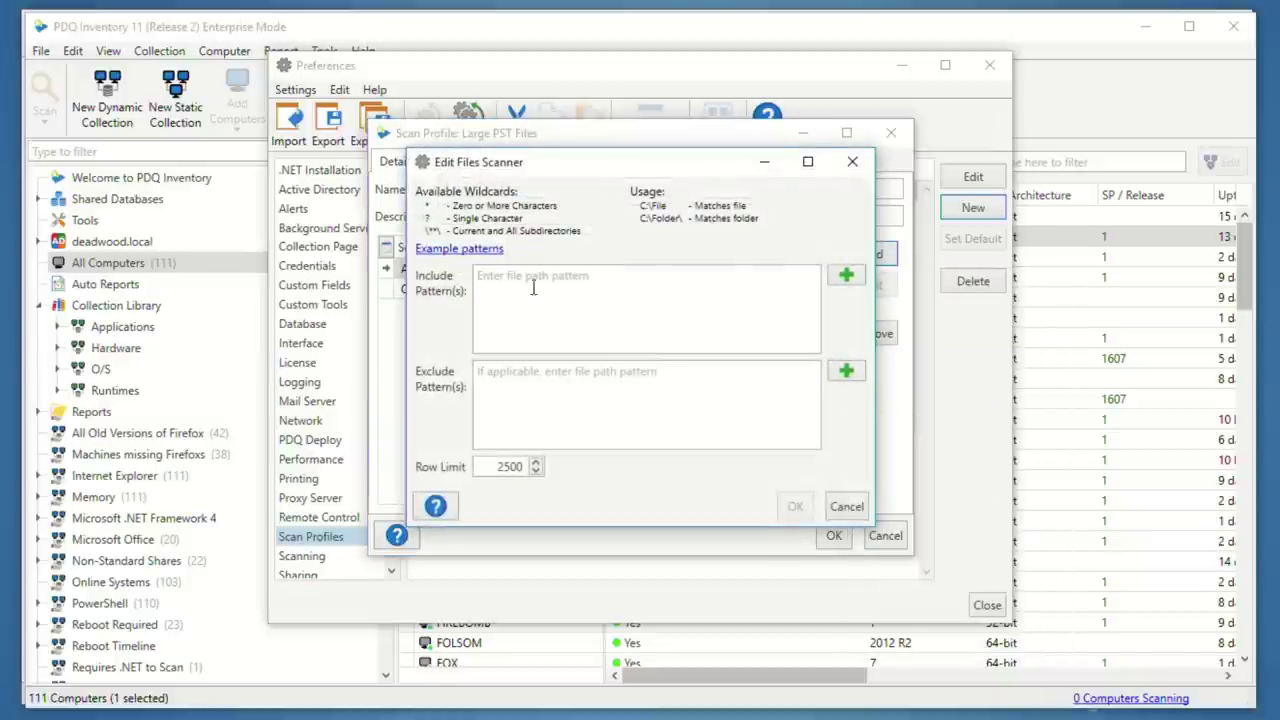
pyautogui.click(574, 300)
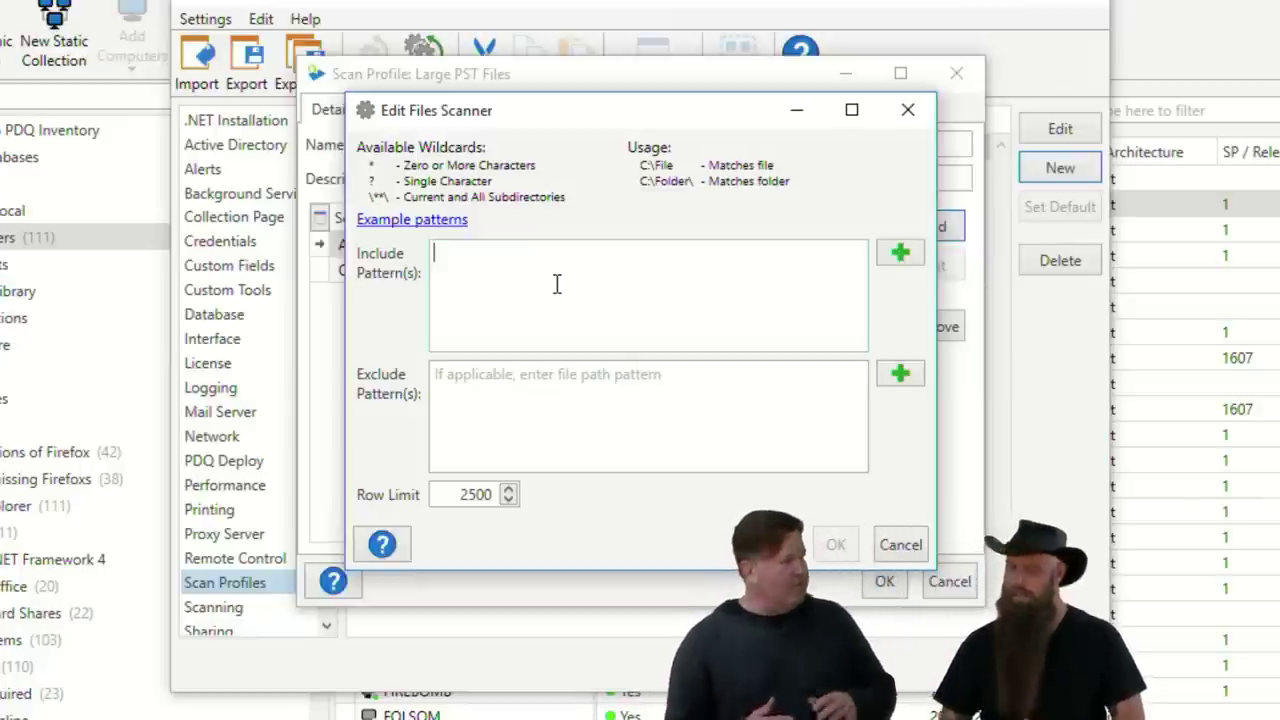
pyautogui.click(557, 284)
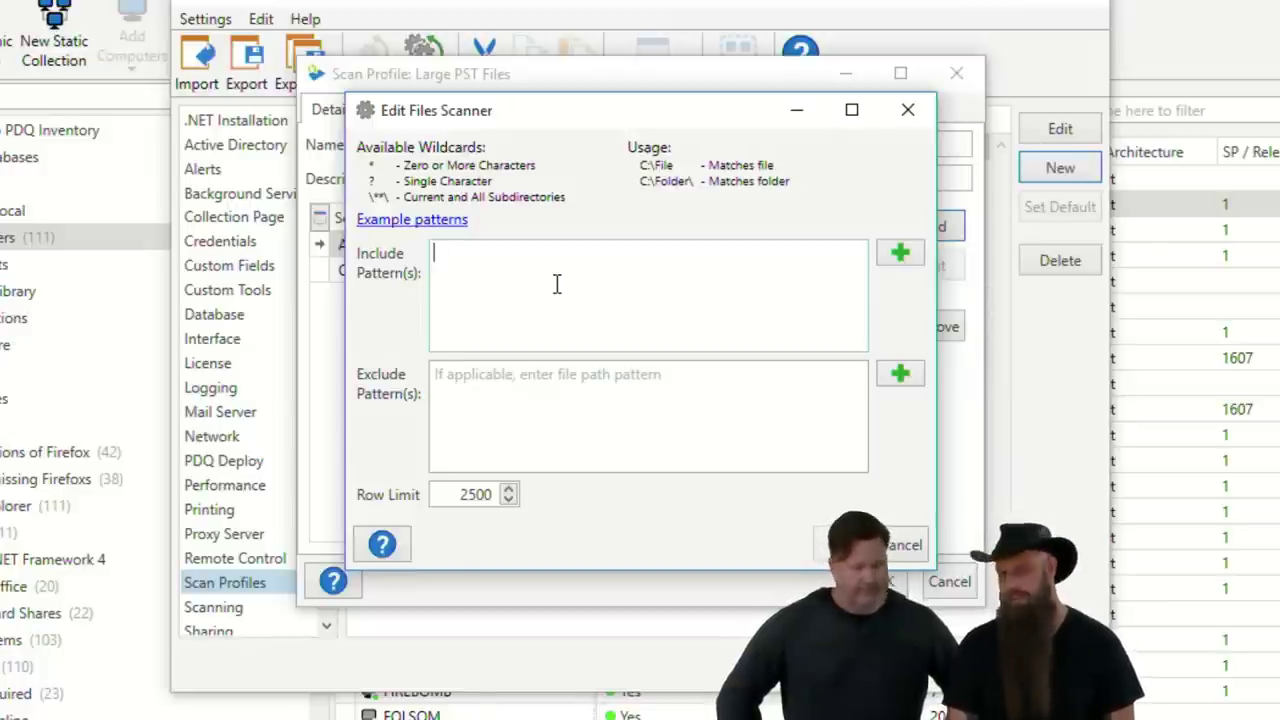
pyautogui.write('C')
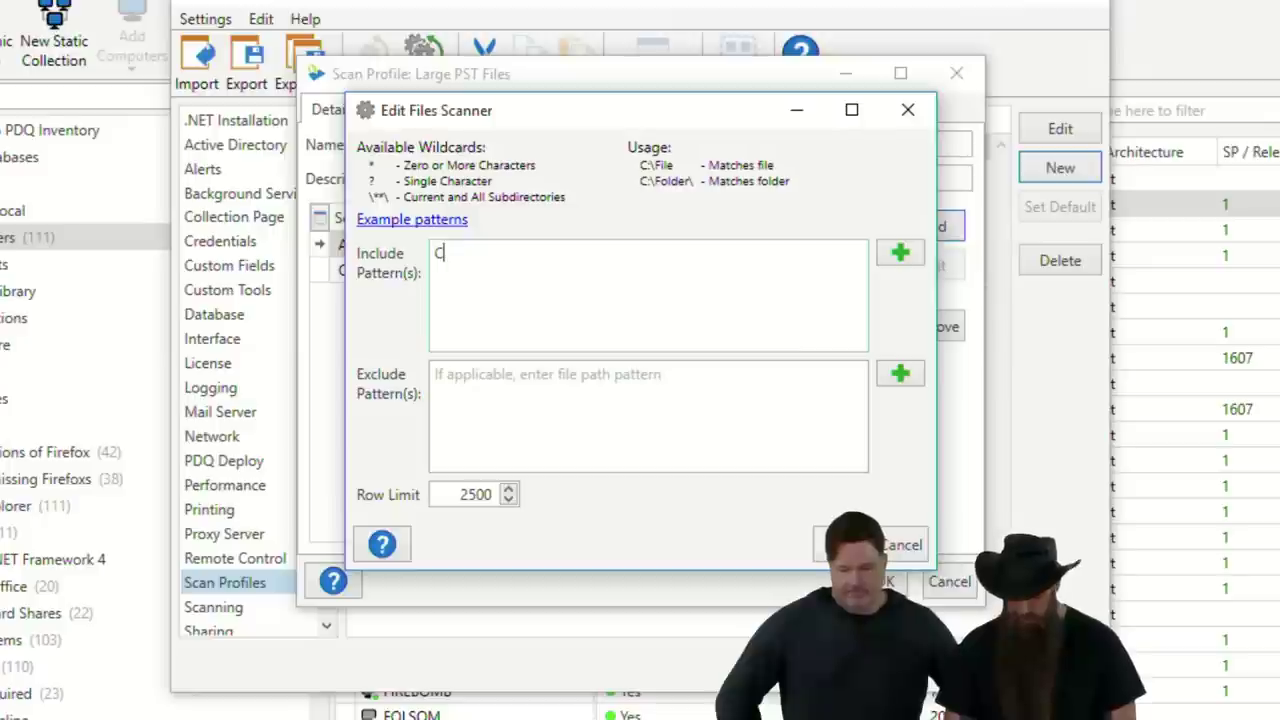
pyautogui.write(':\\Users')
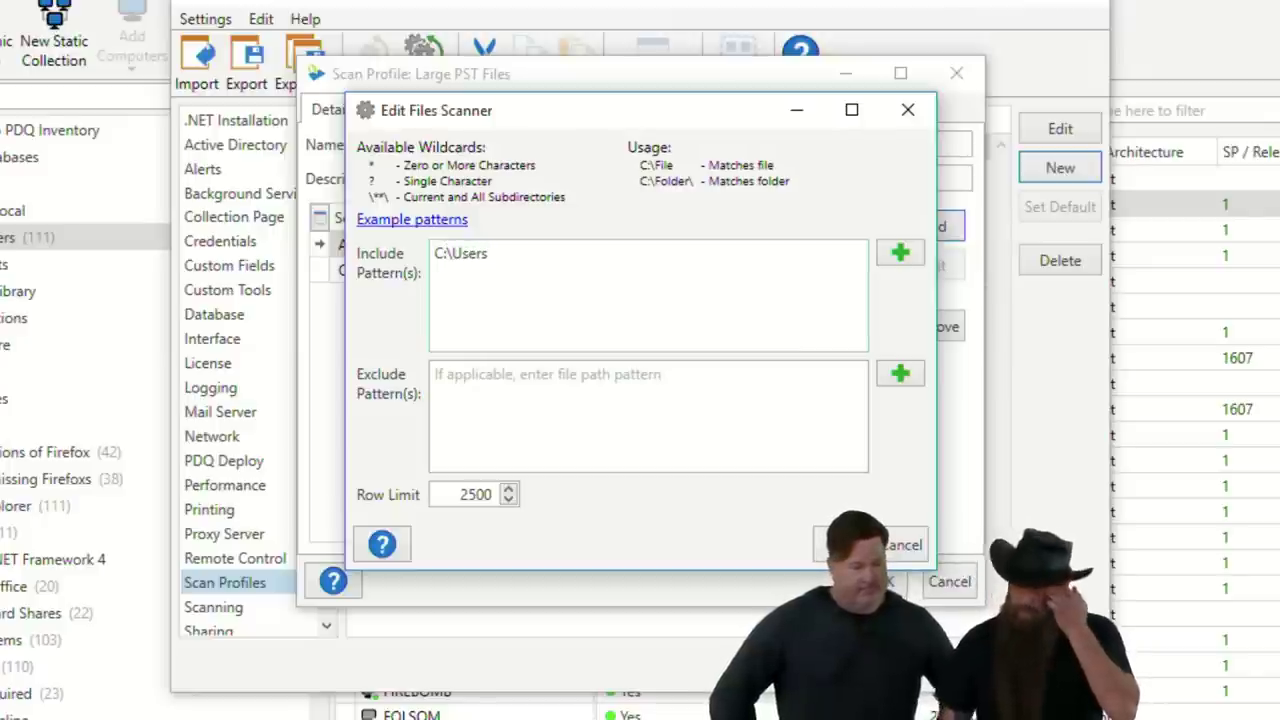
pyautogui.write('\\')
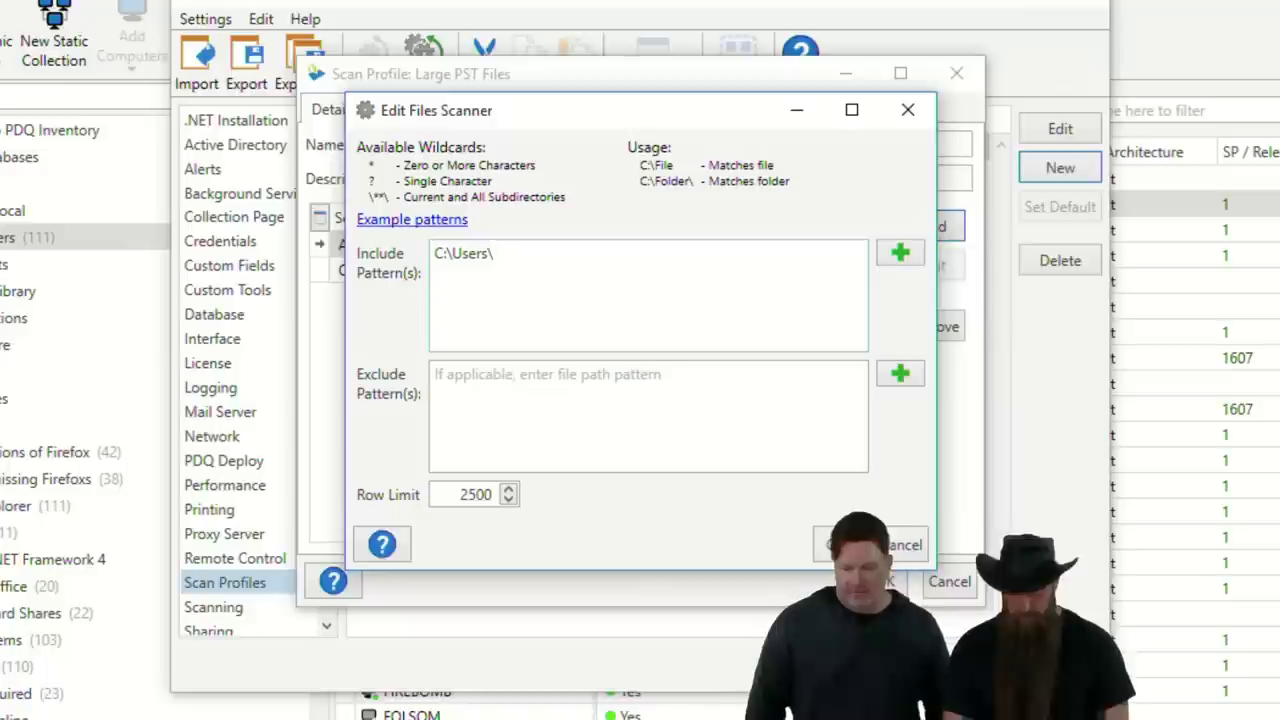
pyautogui.write('**')
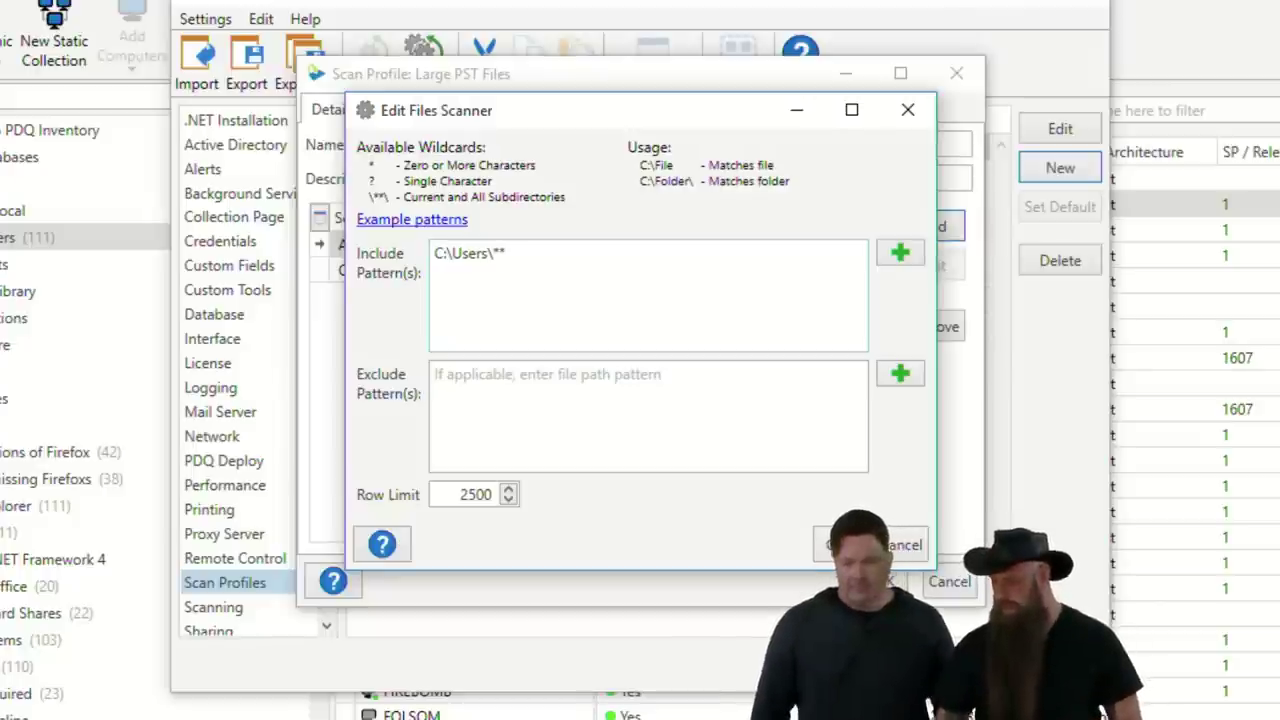
pyautogui.write('\\')
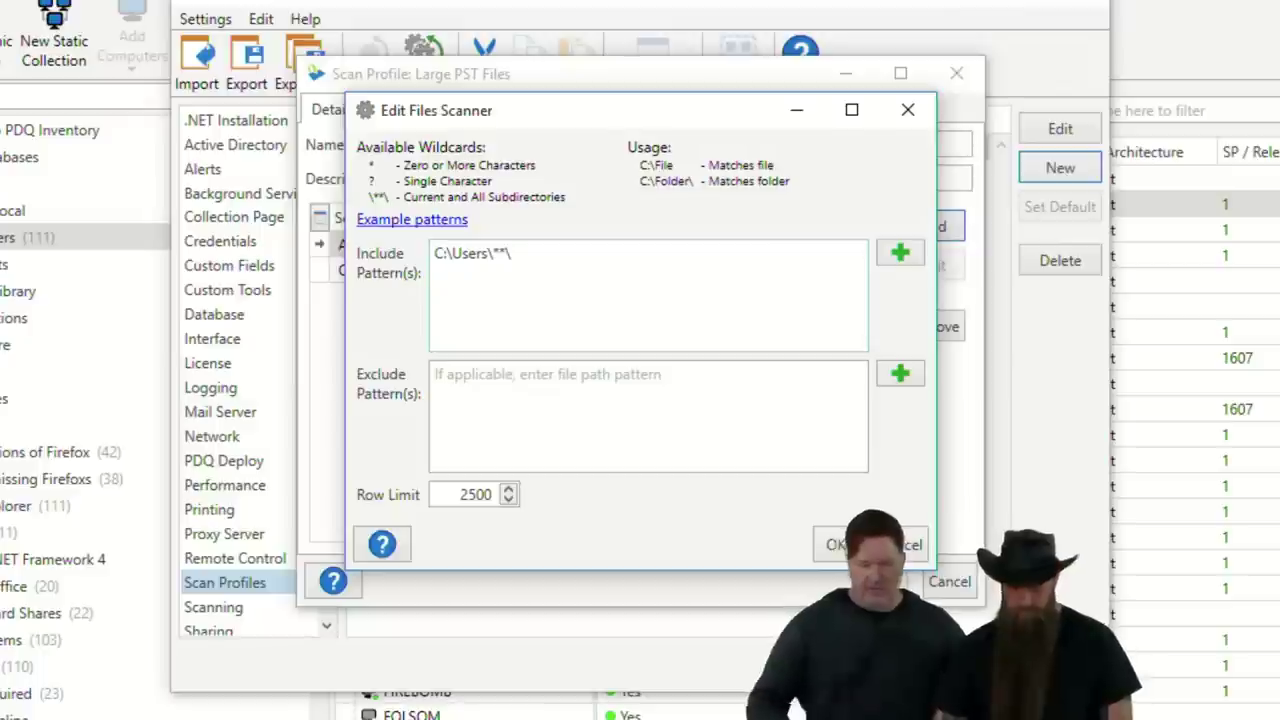
pyautogui.write('appdata')
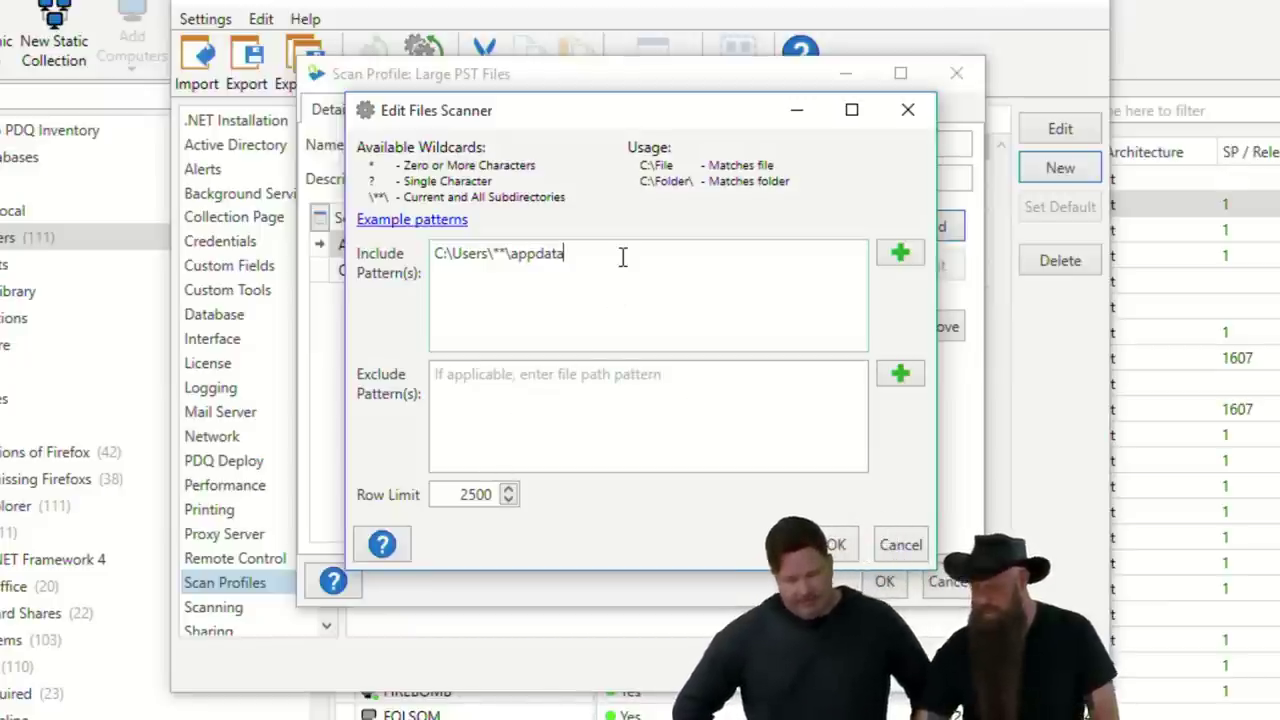
pyautogui.write('\\')
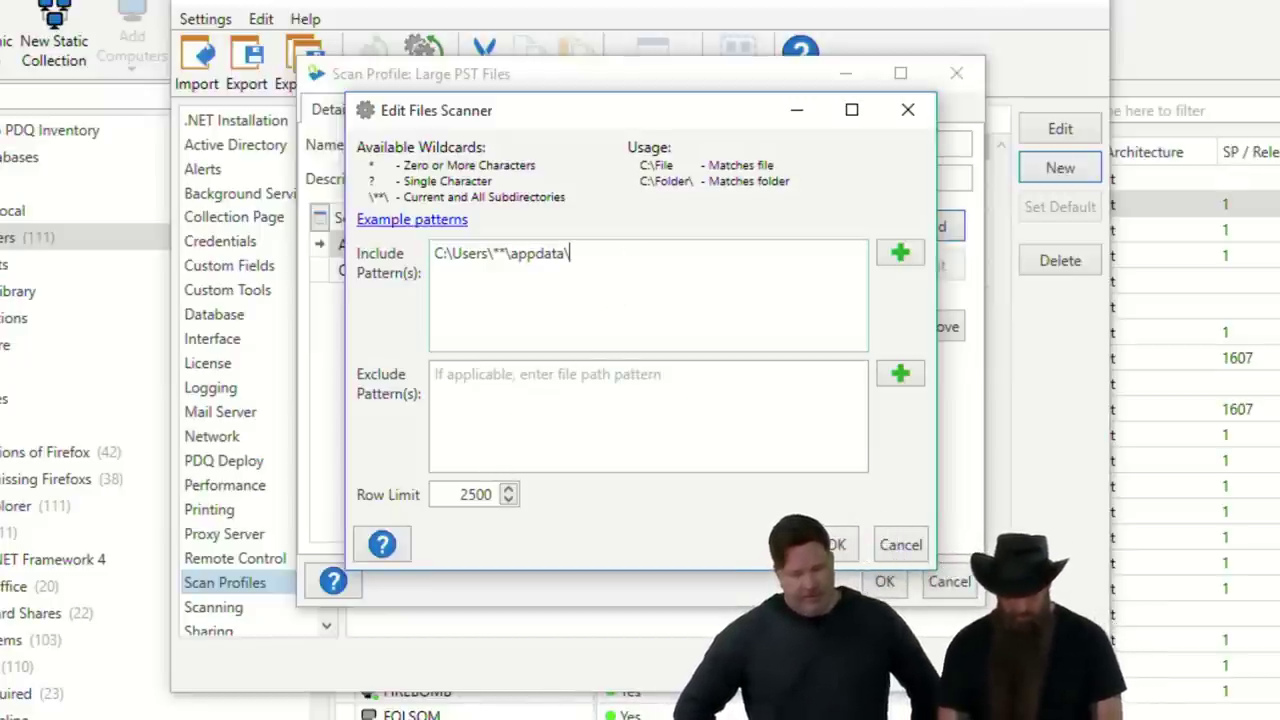
pyautogui.write('**\\')
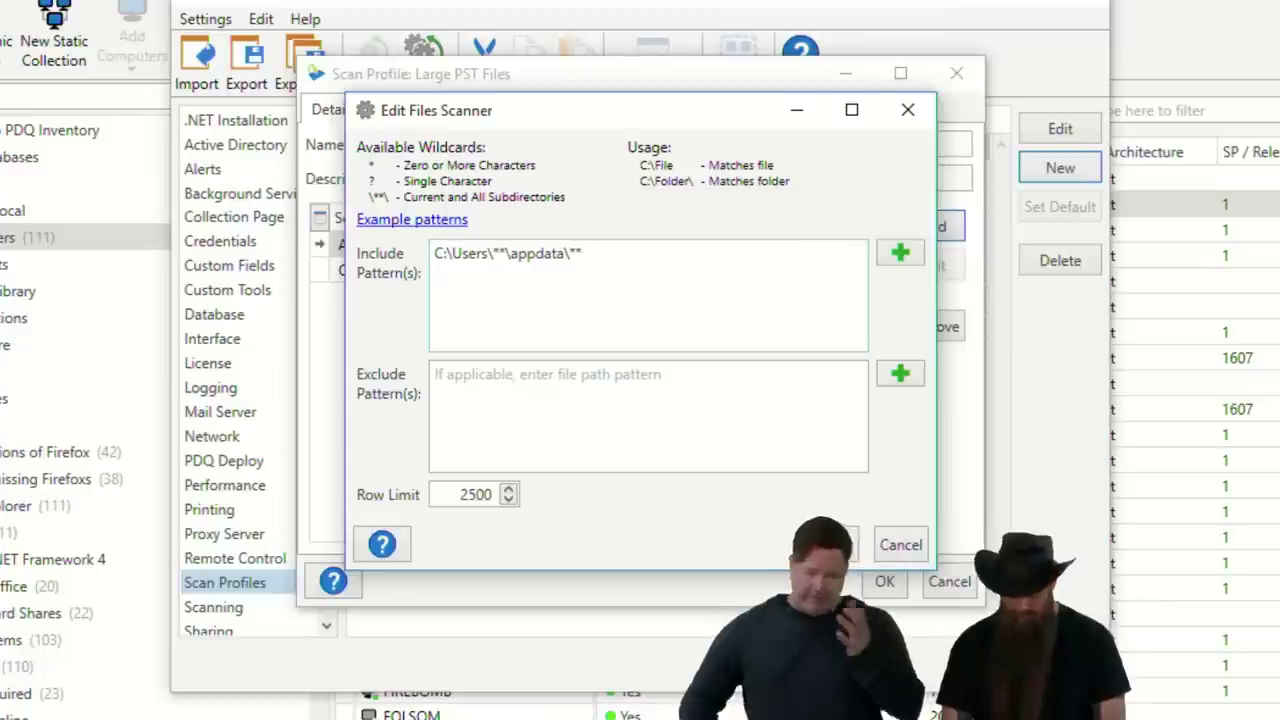
pyautogui.write('*.pst')
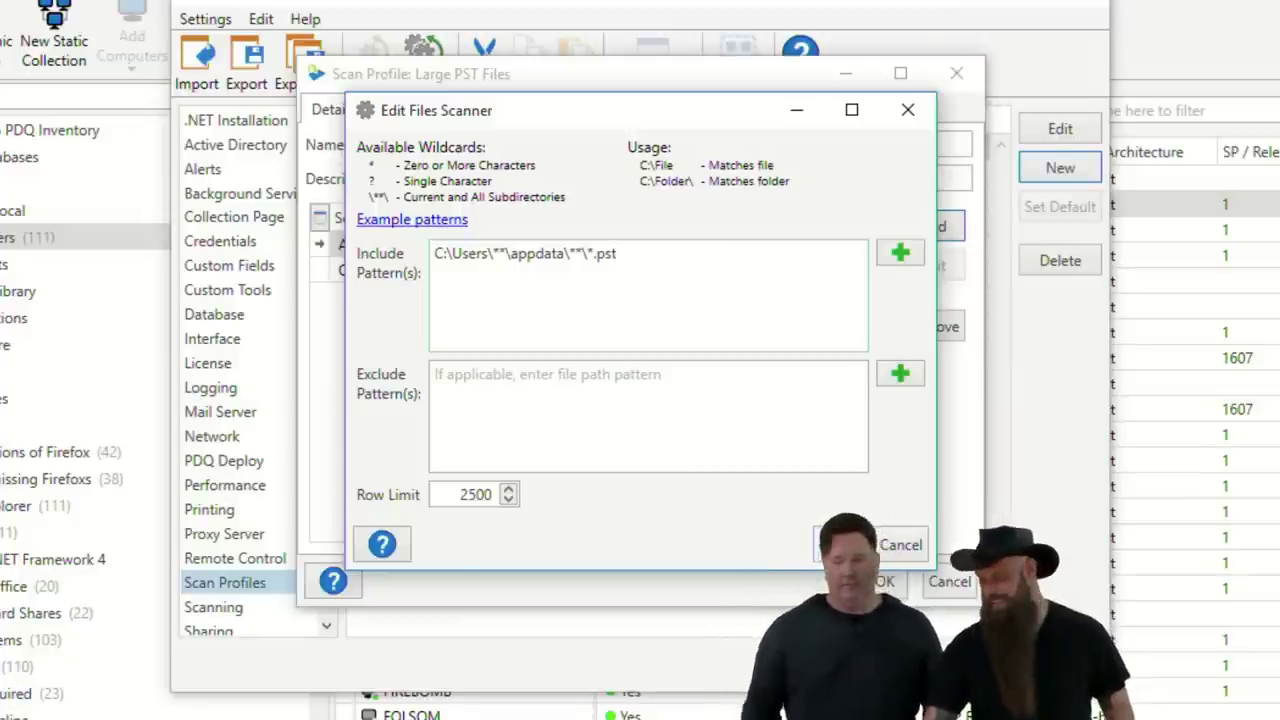
pyautogui.click(845, 544)
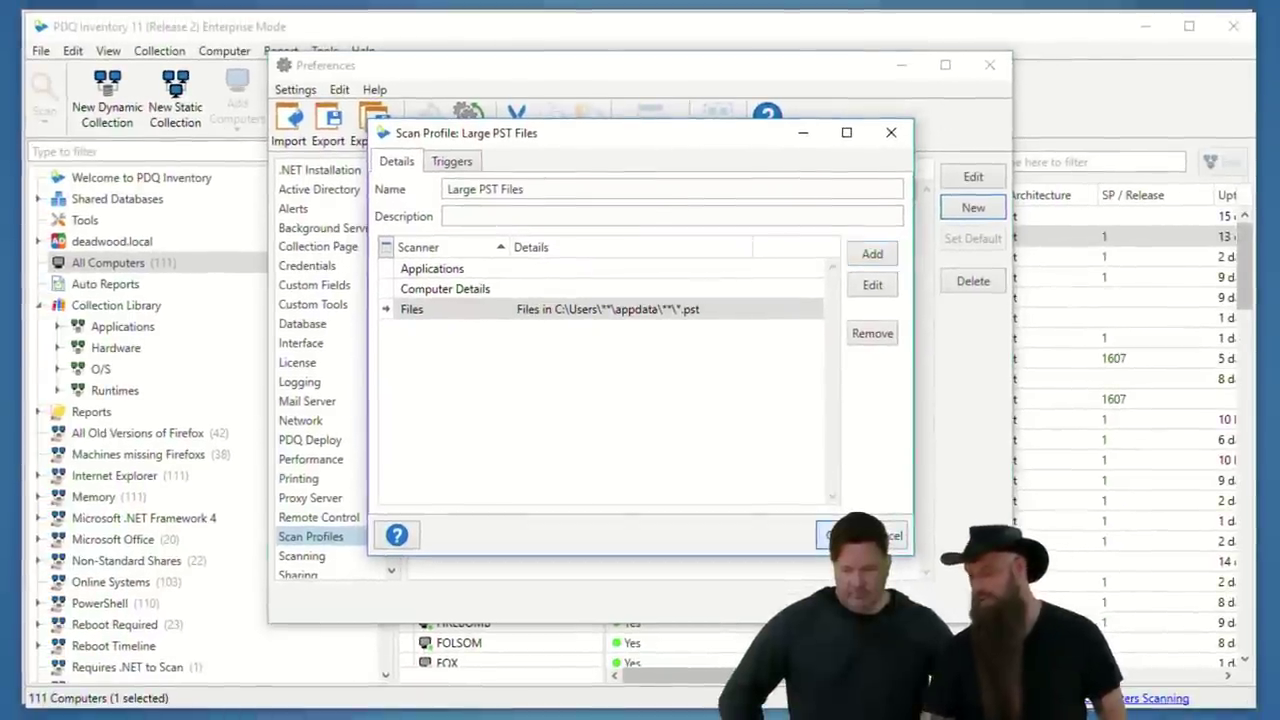
pyautogui.click(835, 536)
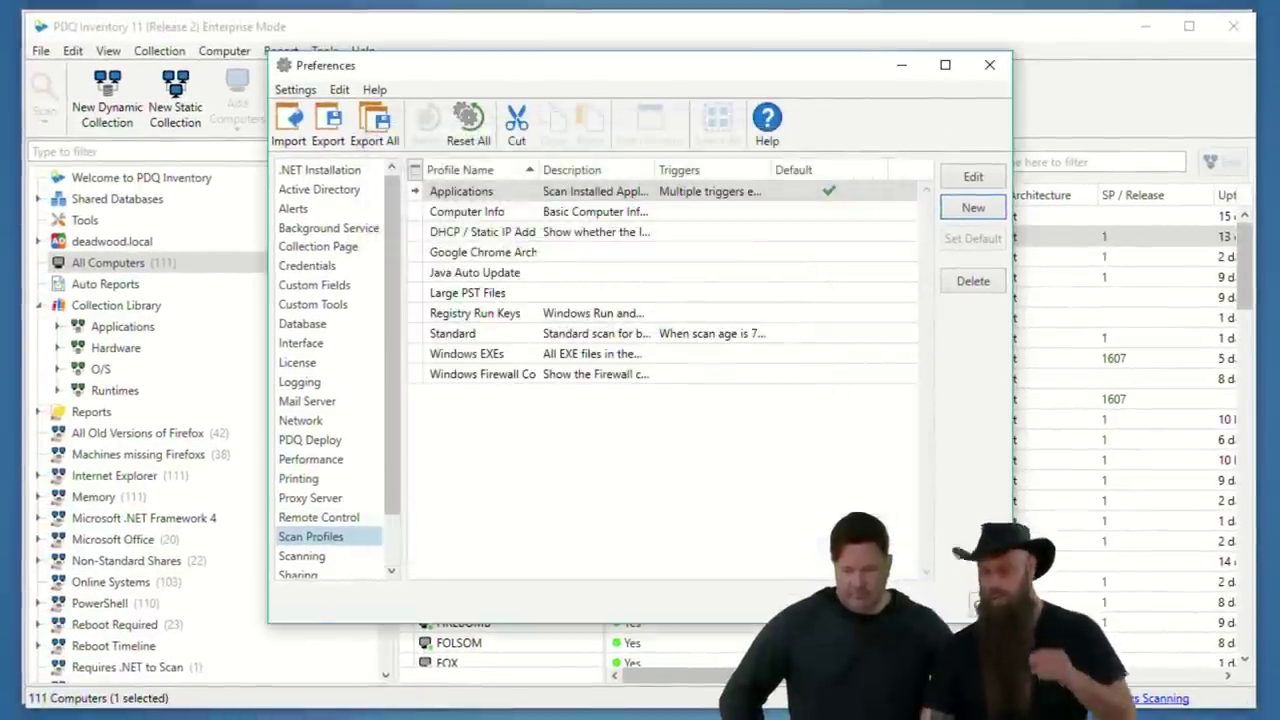
pyautogui.press('Escape')
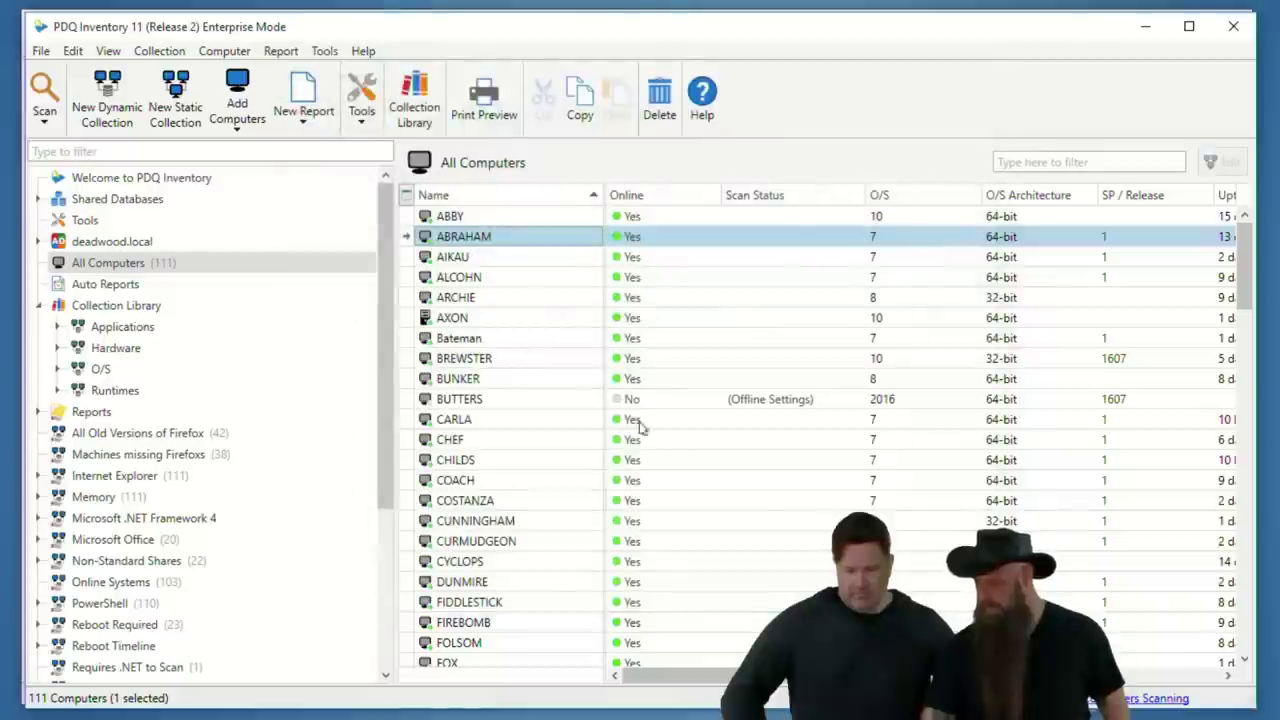
# Filter the All Computers list by "ragn".
pyautogui.click(1046, 161)
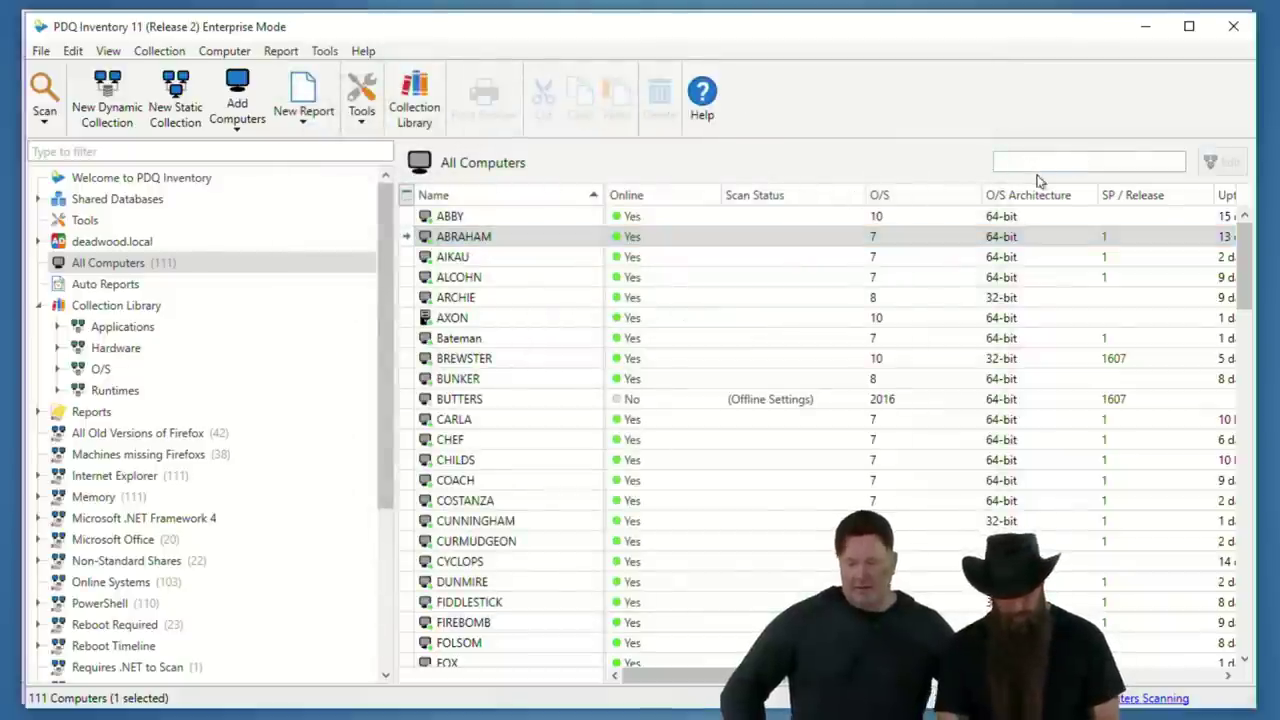
pyautogui.write('ragn')
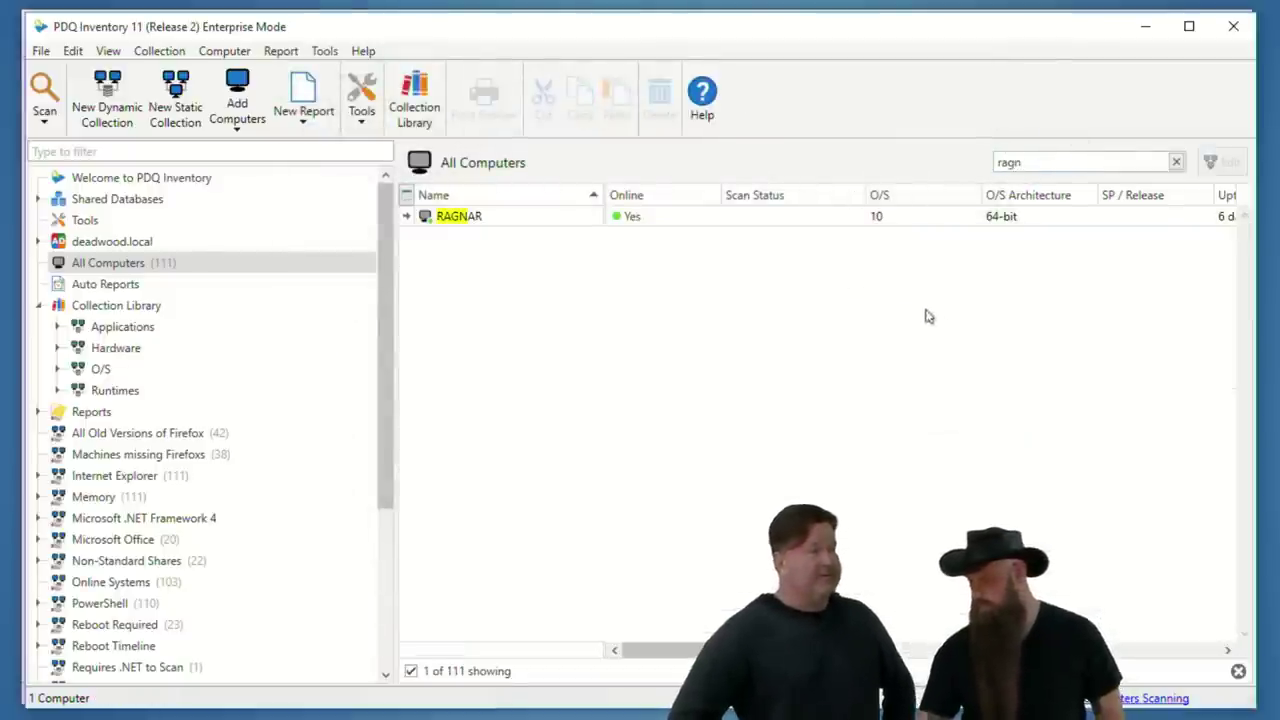
# Start a scan of the computer RAGNAR with the Large PST Files scan profile.
pyautogui.click(466, 220)
pyautogui.rightClick(466, 222)
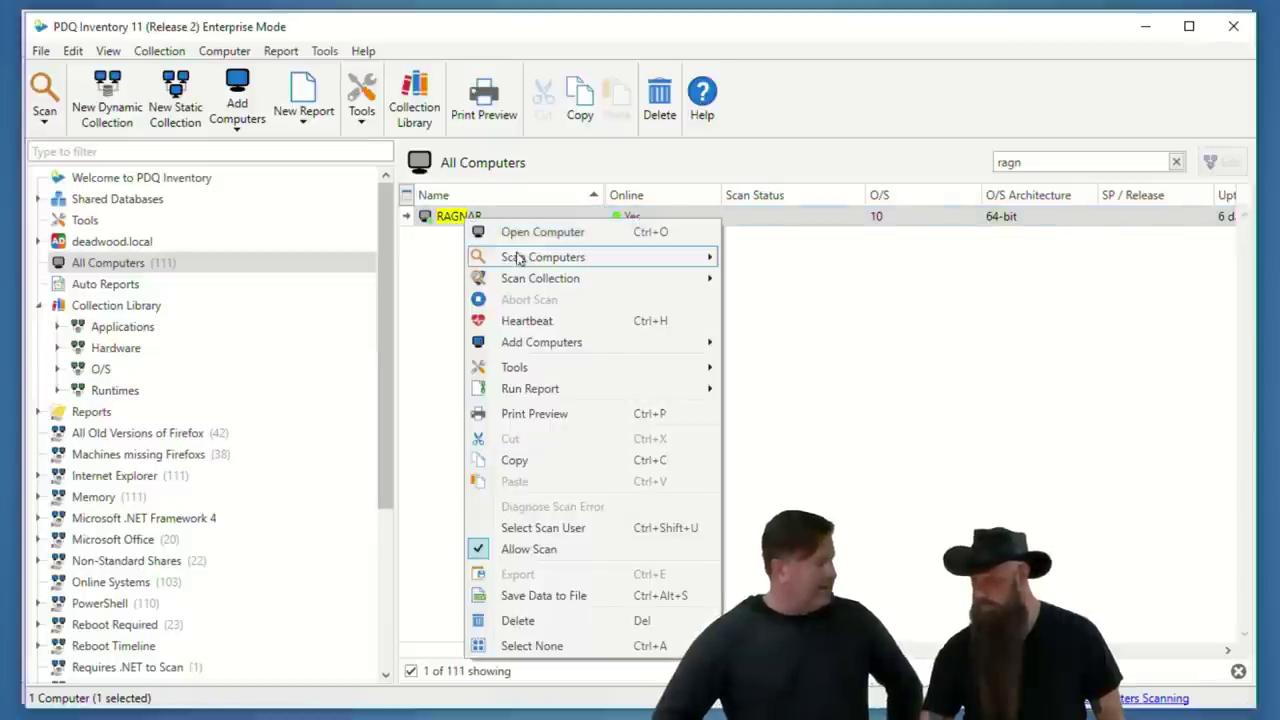
pyautogui.moveTo(519, 259)
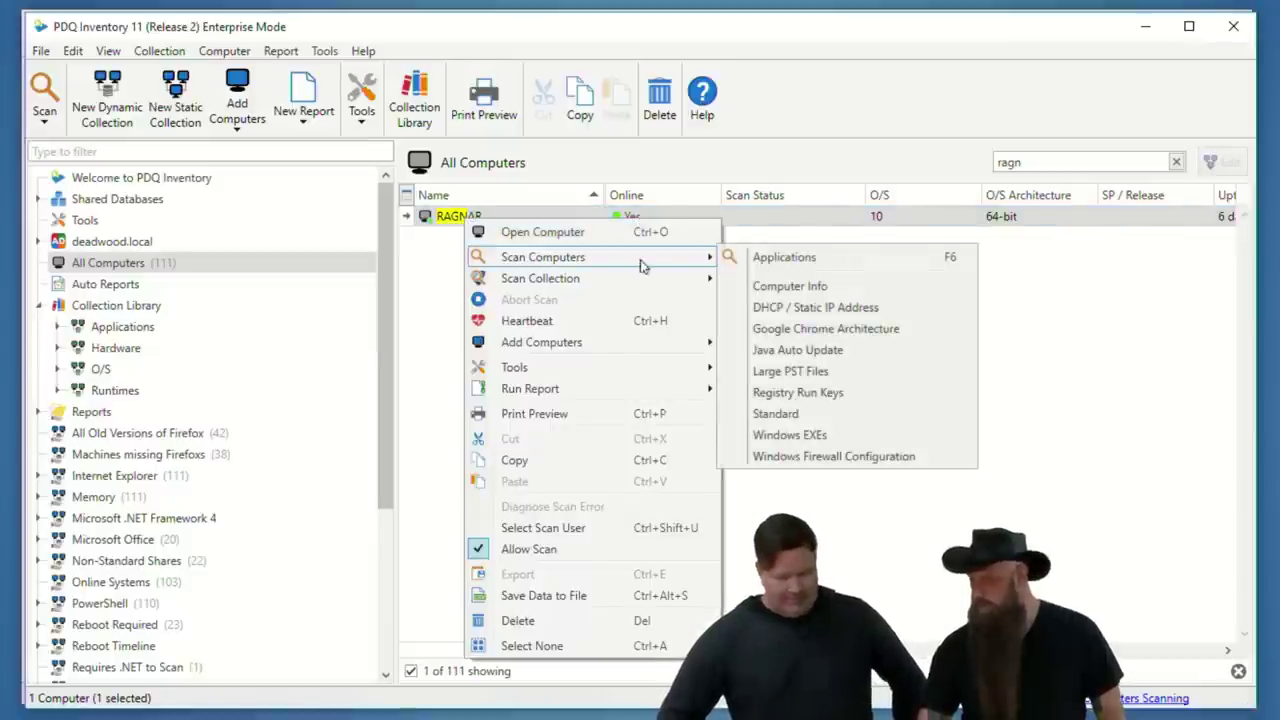
pyautogui.moveTo(643, 289)
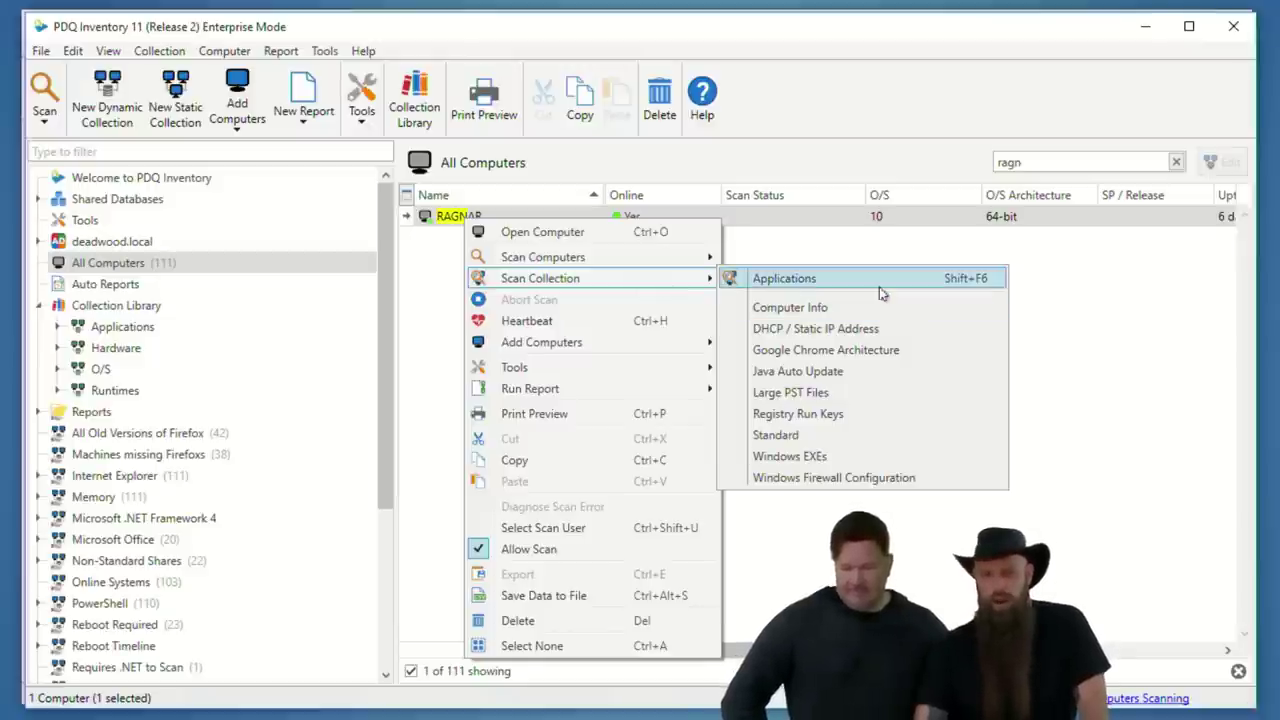
pyautogui.click(873, 387)
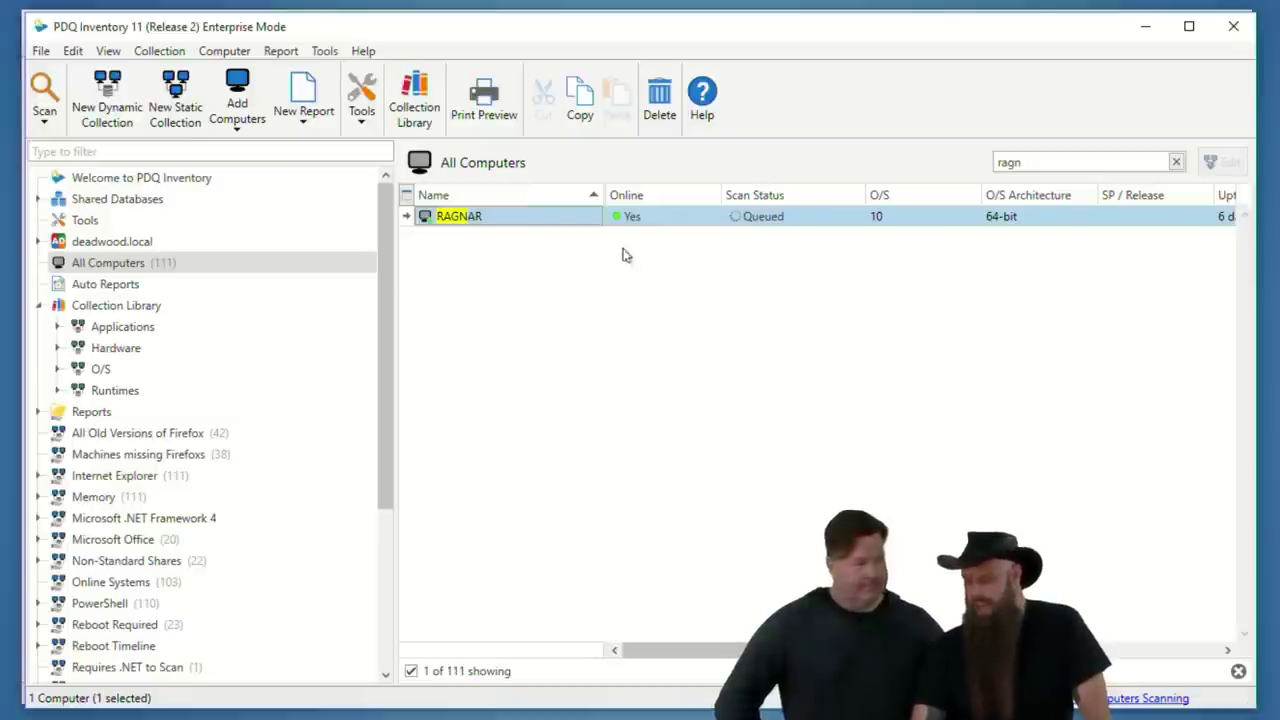
# Examine the scanned PST files and their paths in RAGNAR's computer details, and close the details.
pyautogui.doubleClick(564, 222)
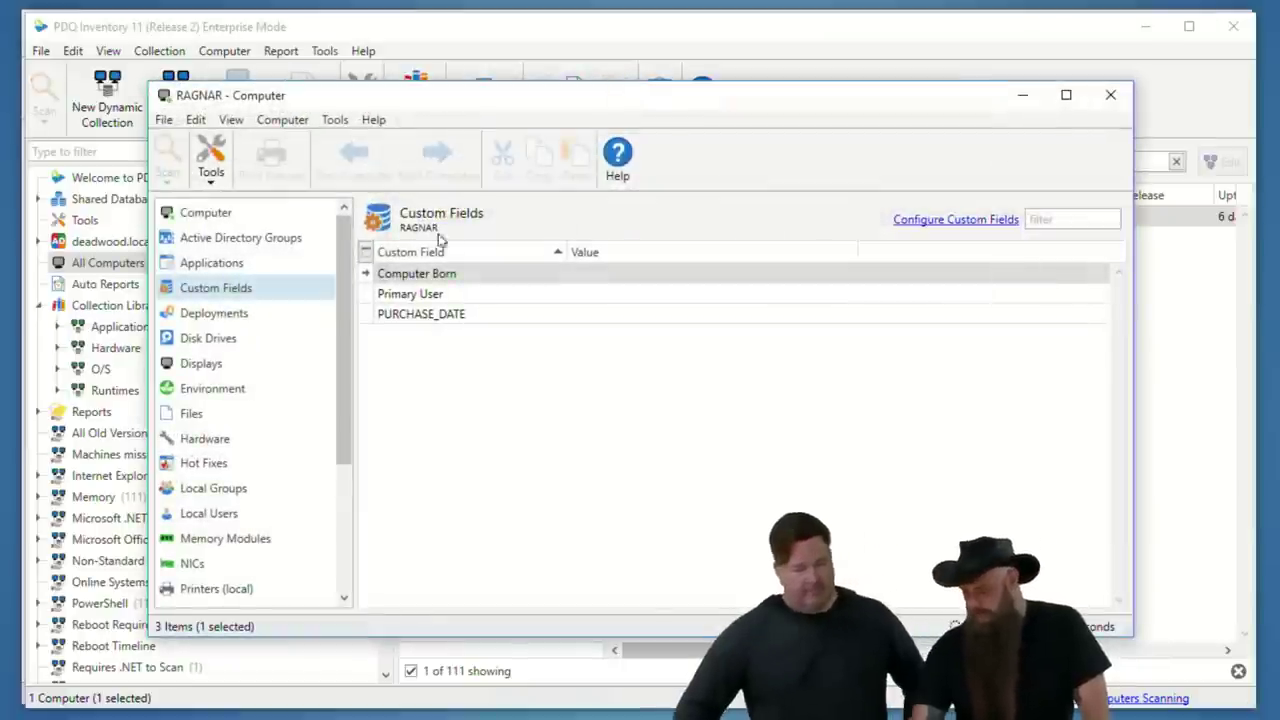
pyautogui.click(206, 410)
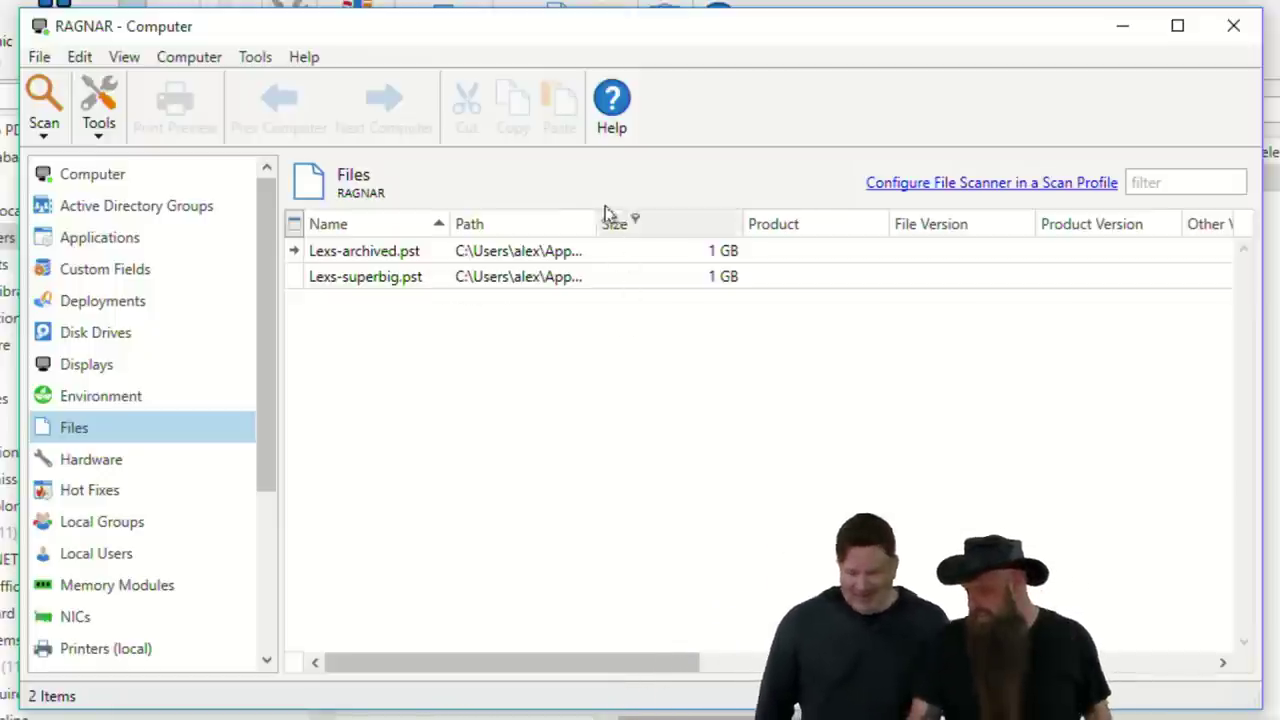
pyautogui.moveTo(585, 220); pyautogui.dragTo(694, 226)
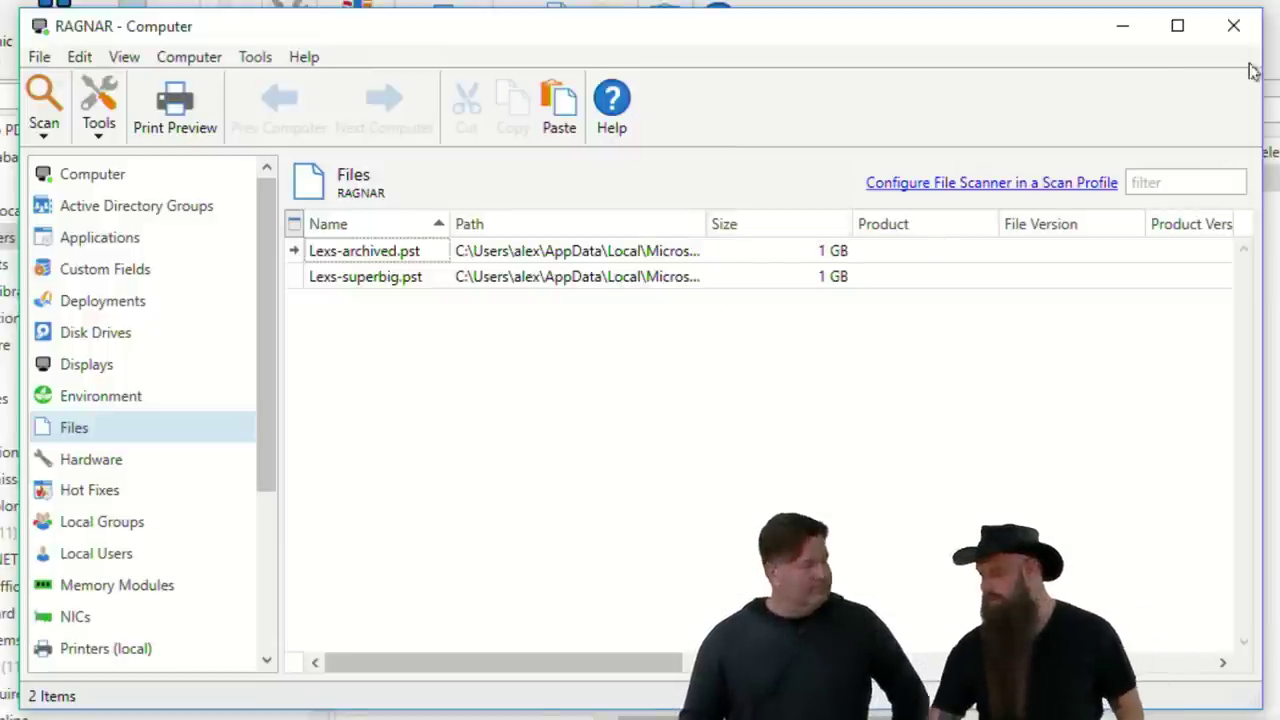
pyautogui.click(1233, 26)
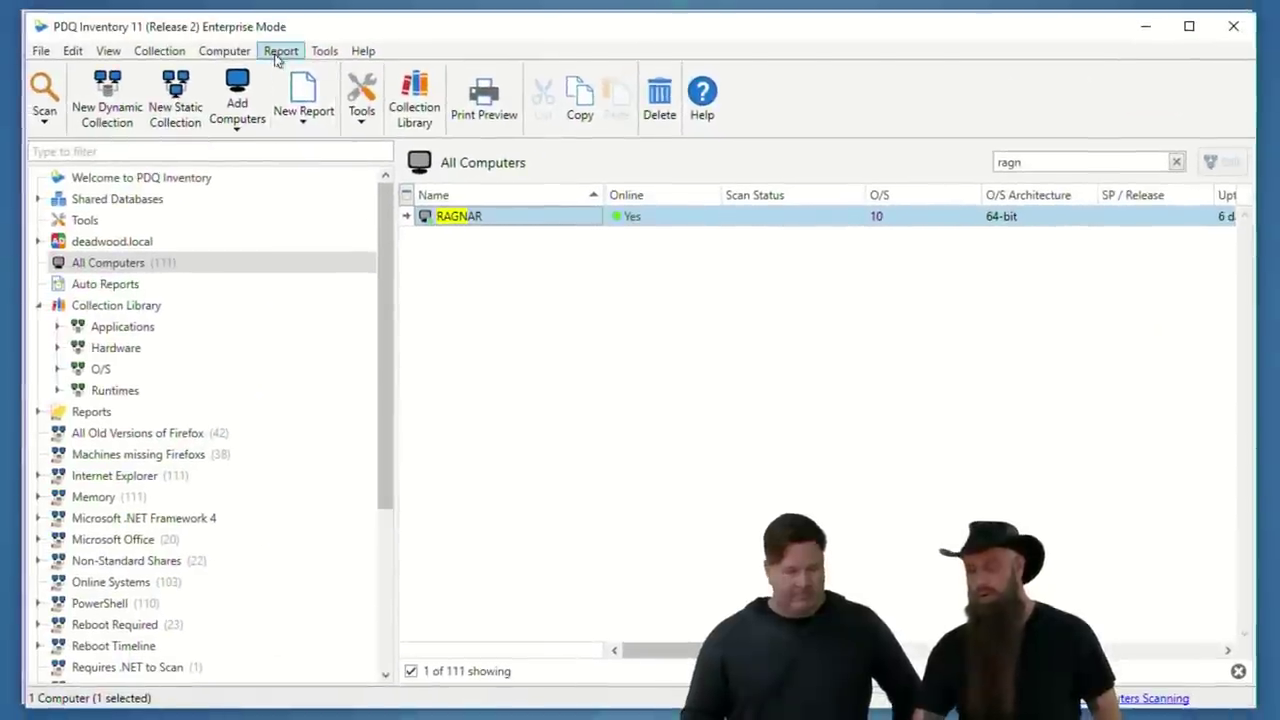
# Create a new basic report and add a column showing the Path from the File table.
pyautogui.click(281, 50)
pyautogui.moveTo(368, 73)
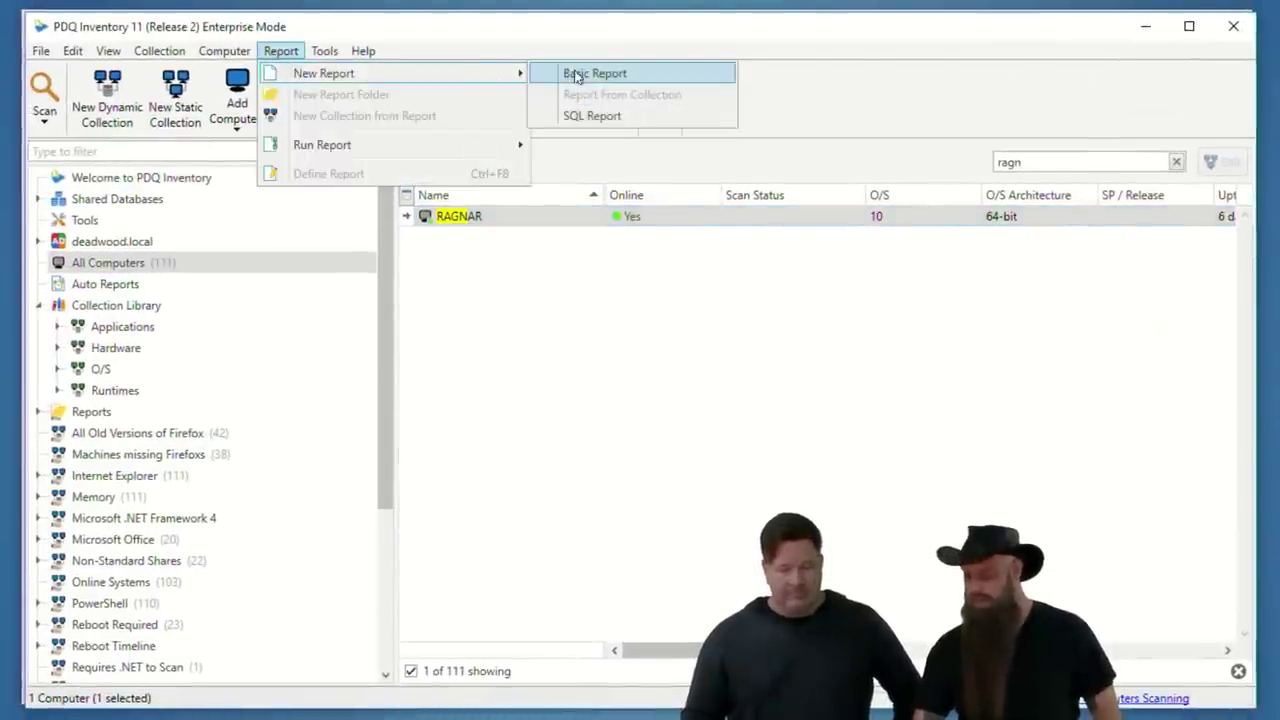
pyautogui.click(577, 75)
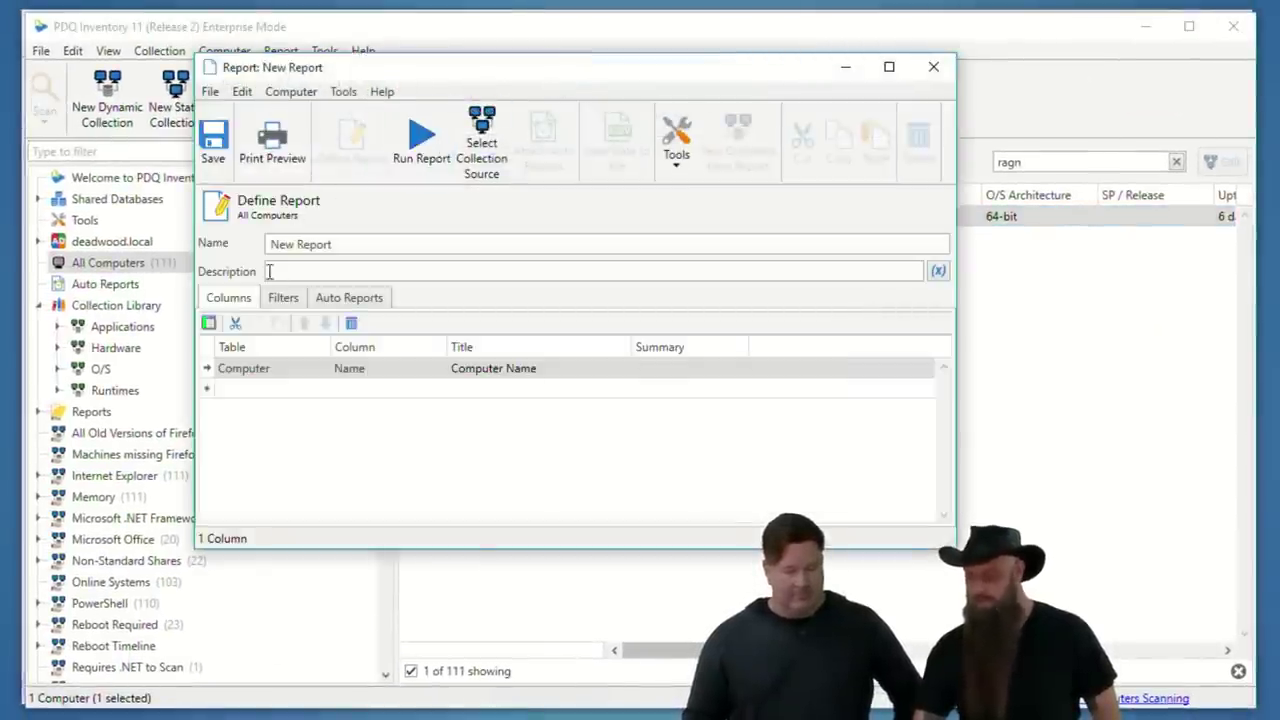
pyautogui.click(208, 322)
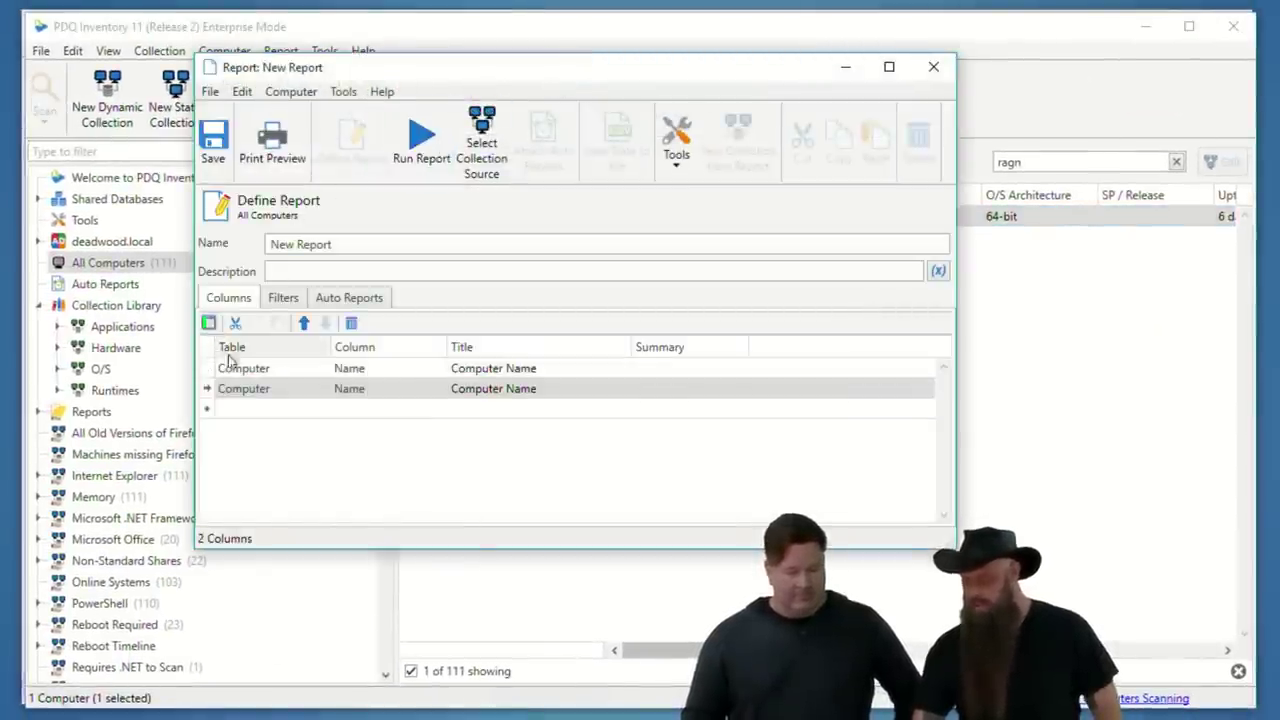
pyautogui.click(324, 390)
pyautogui.click(323, 389)
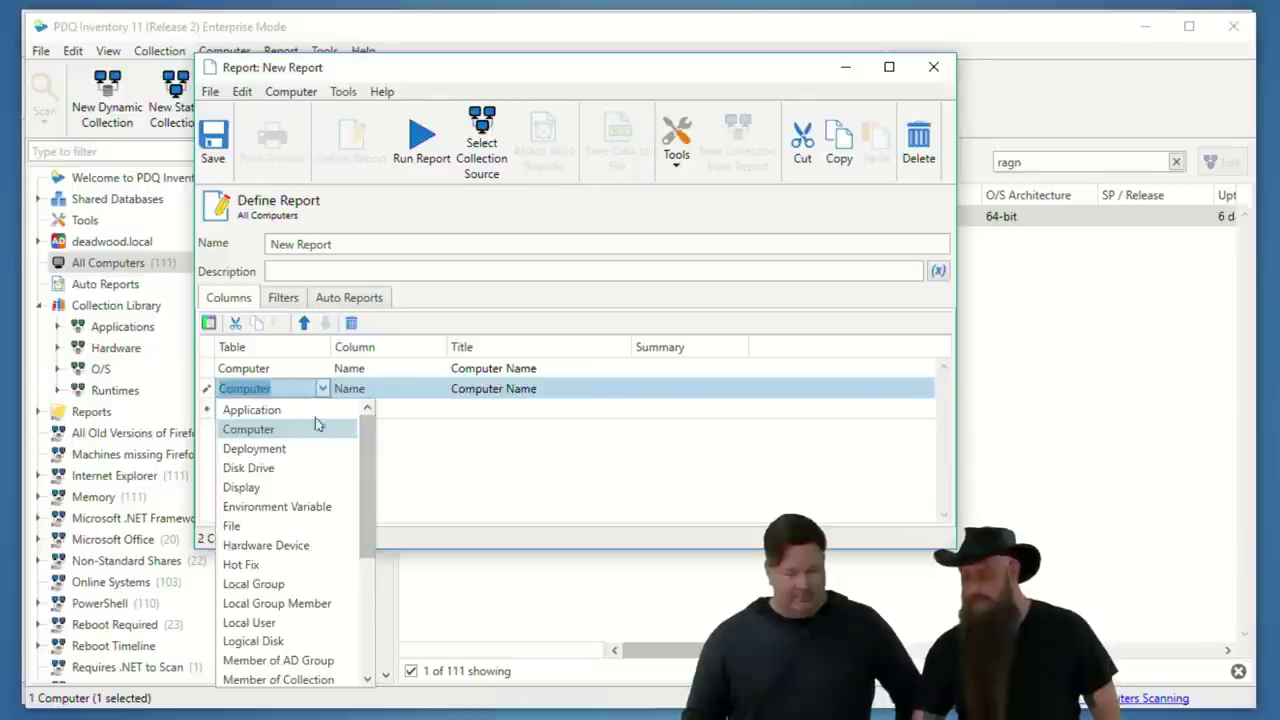
pyautogui.click(267, 527)
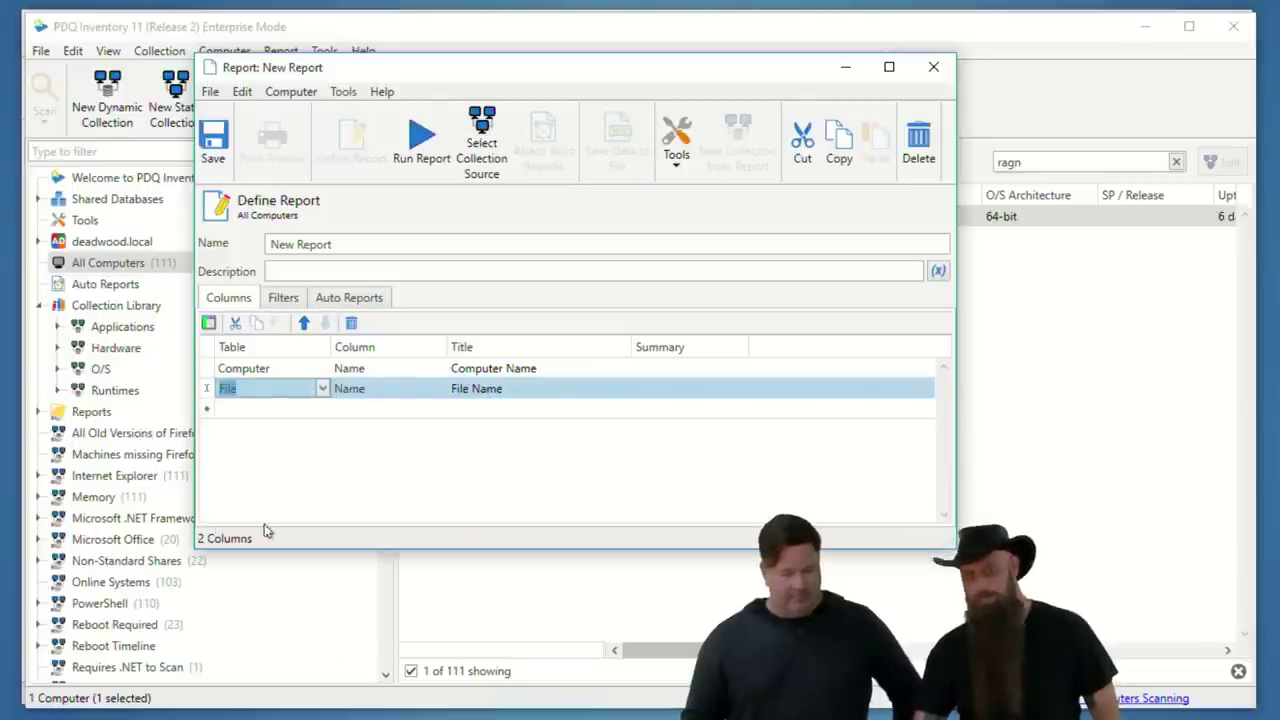
pyautogui.click(430, 390)
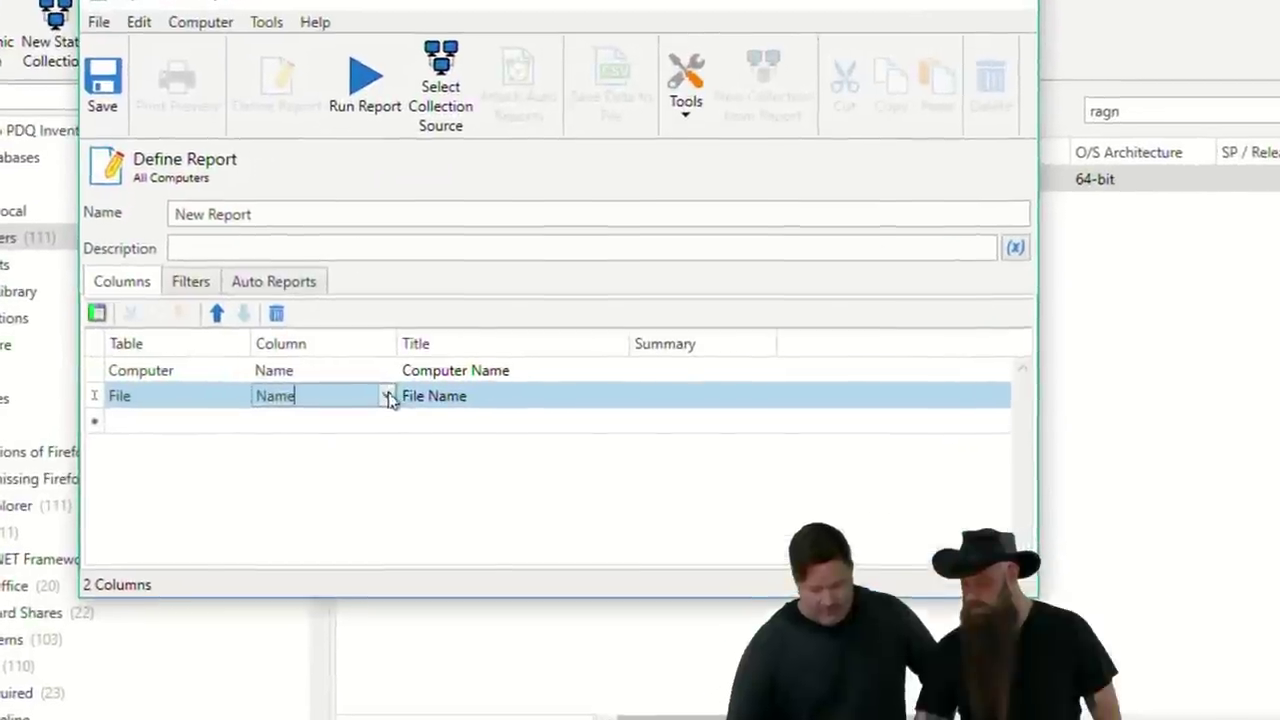
pyautogui.click(438, 388)
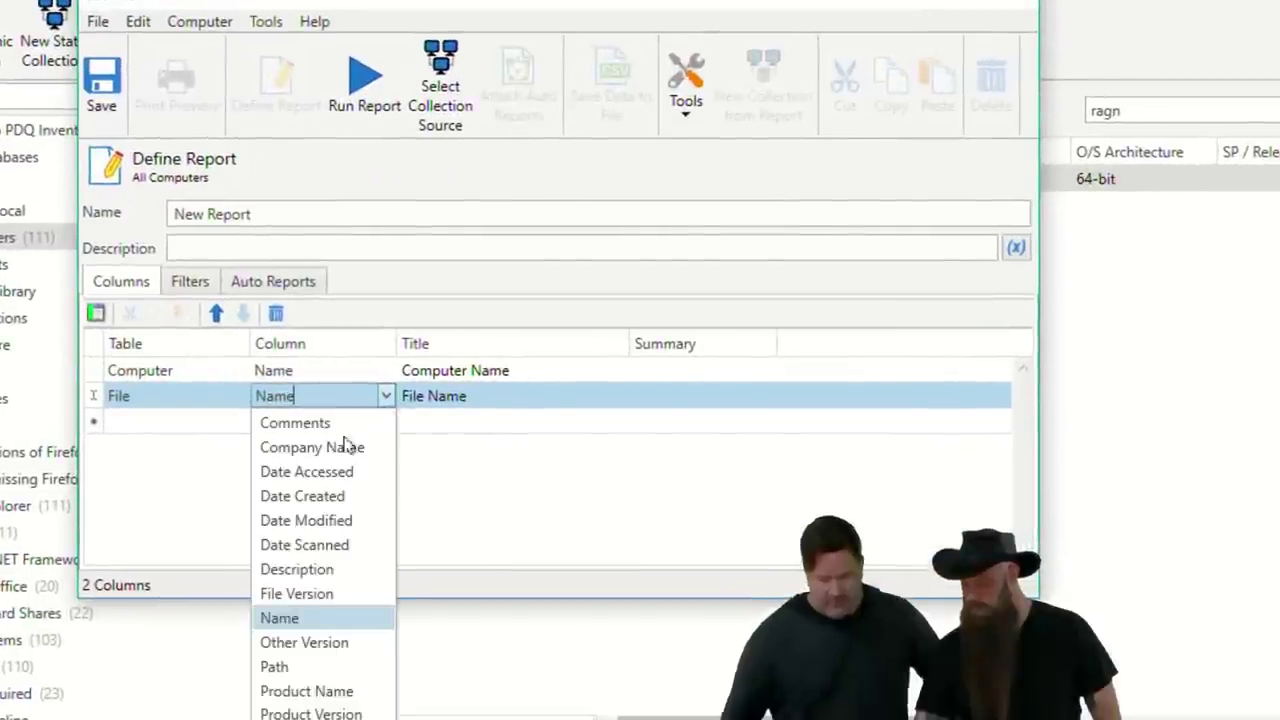
pyautogui.click(300, 666)
# Add two more File table columns to the report, Name and Size.
pyautogui.click(96, 313)
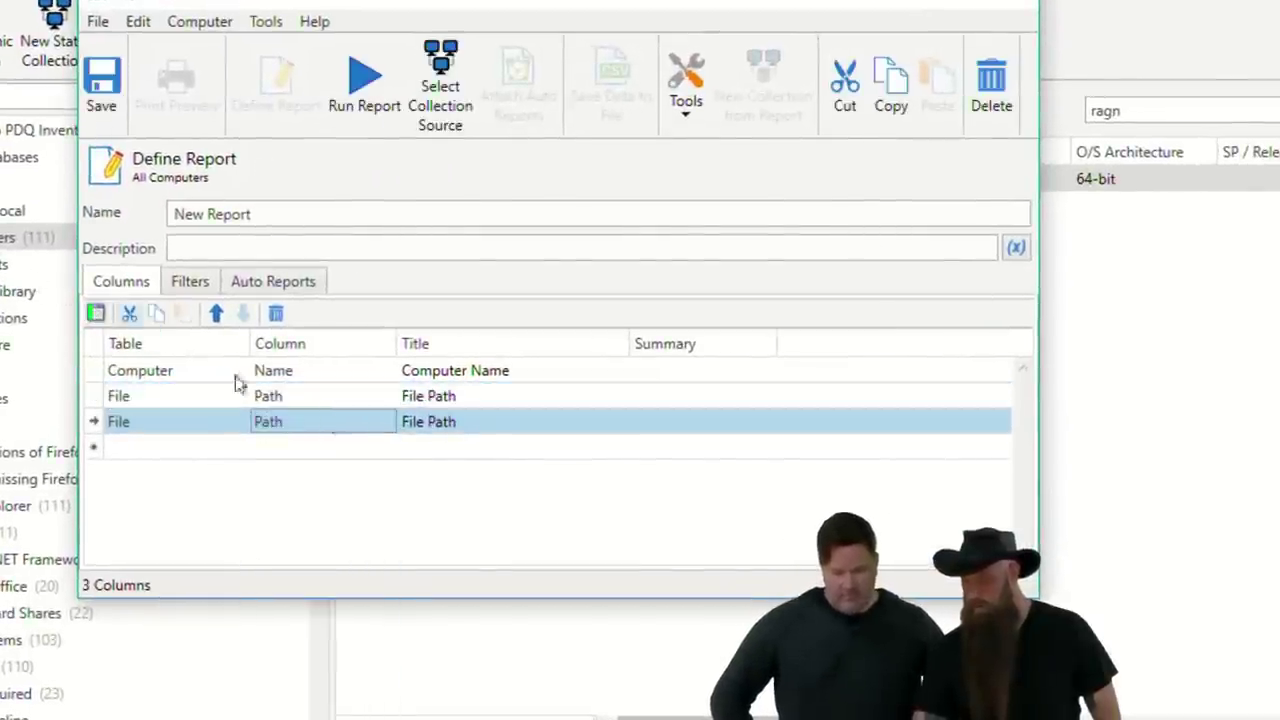
pyautogui.click(385, 421)
pyautogui.click(280, 645)
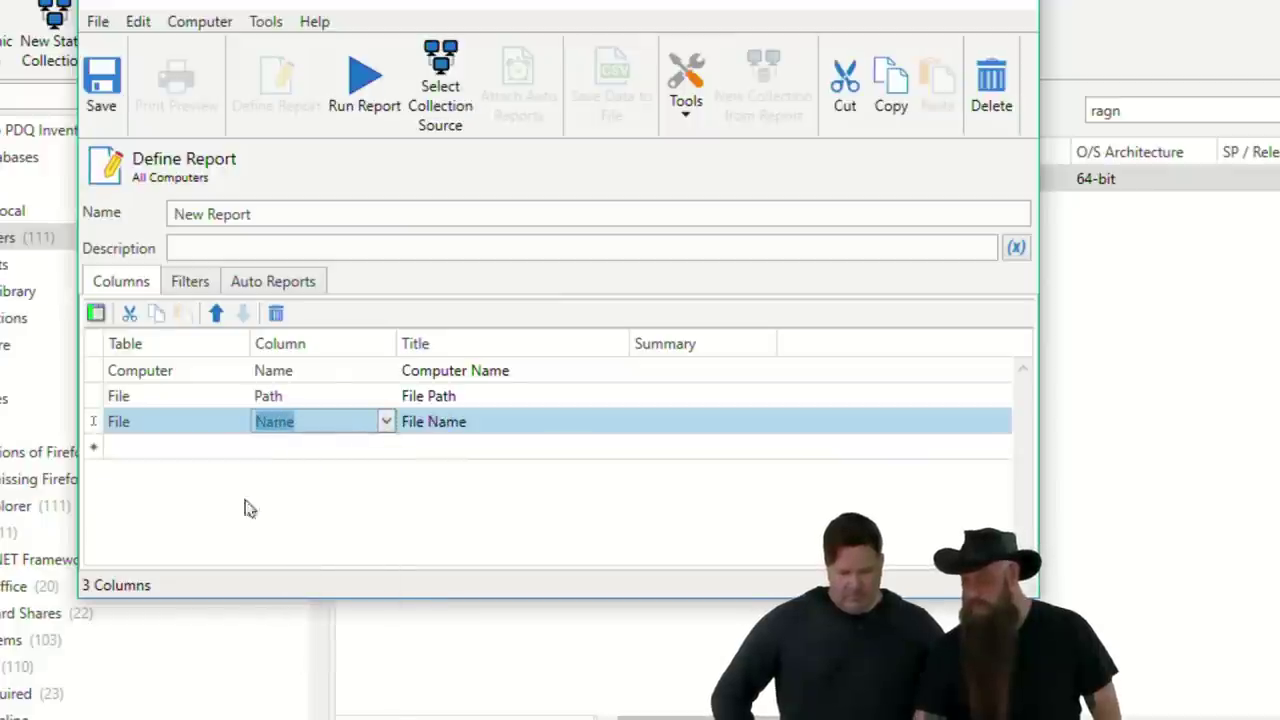
pyautogui.click(96, 313)
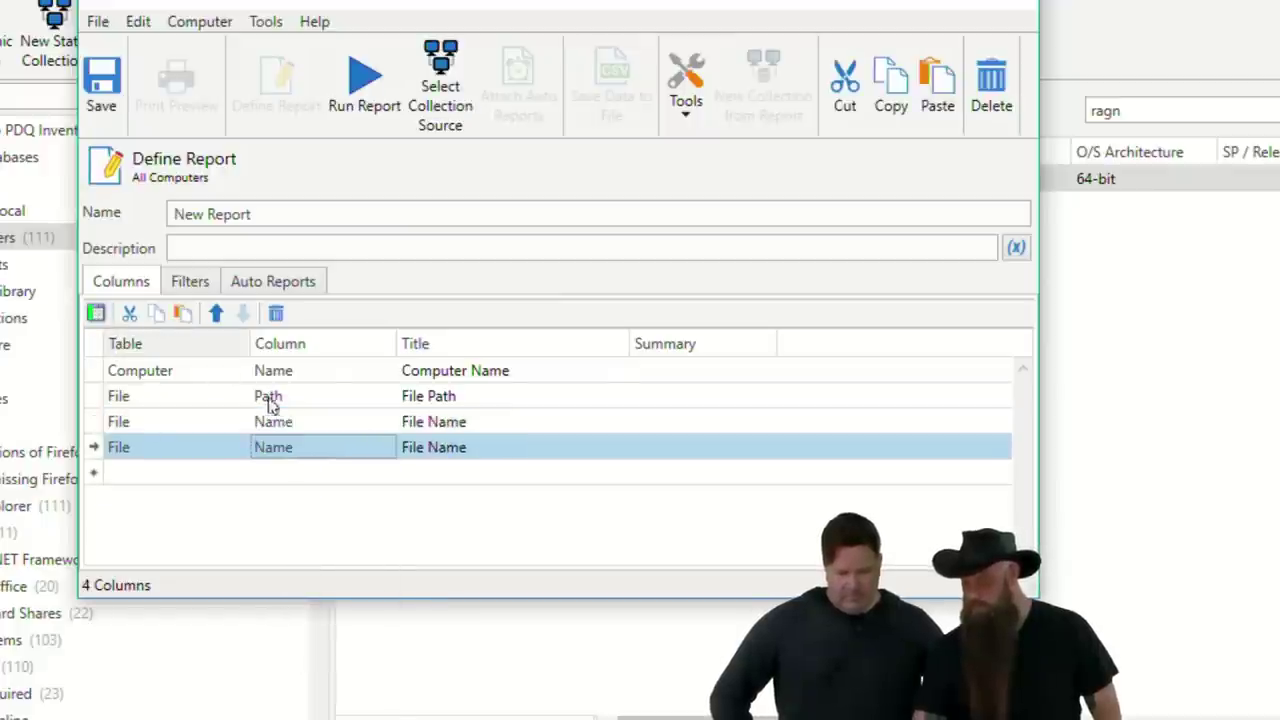
pyautogui.click(386, 448)
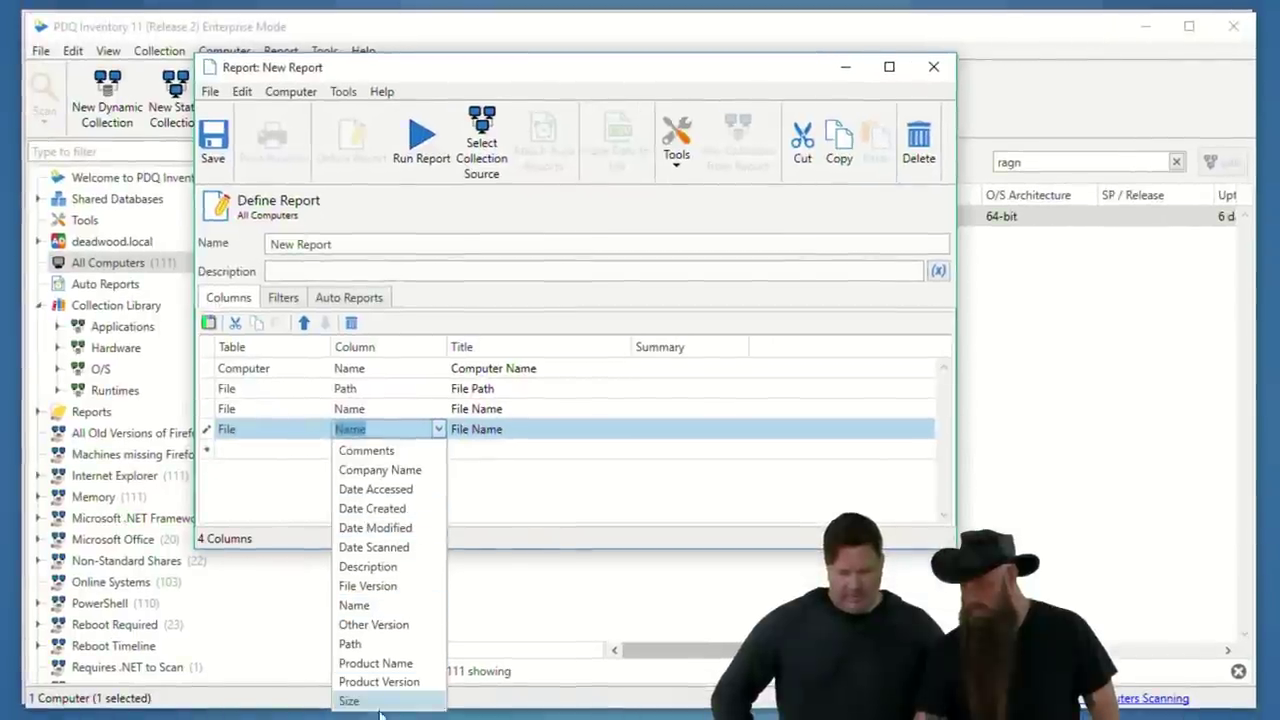
pyautogui.click(378, 704)
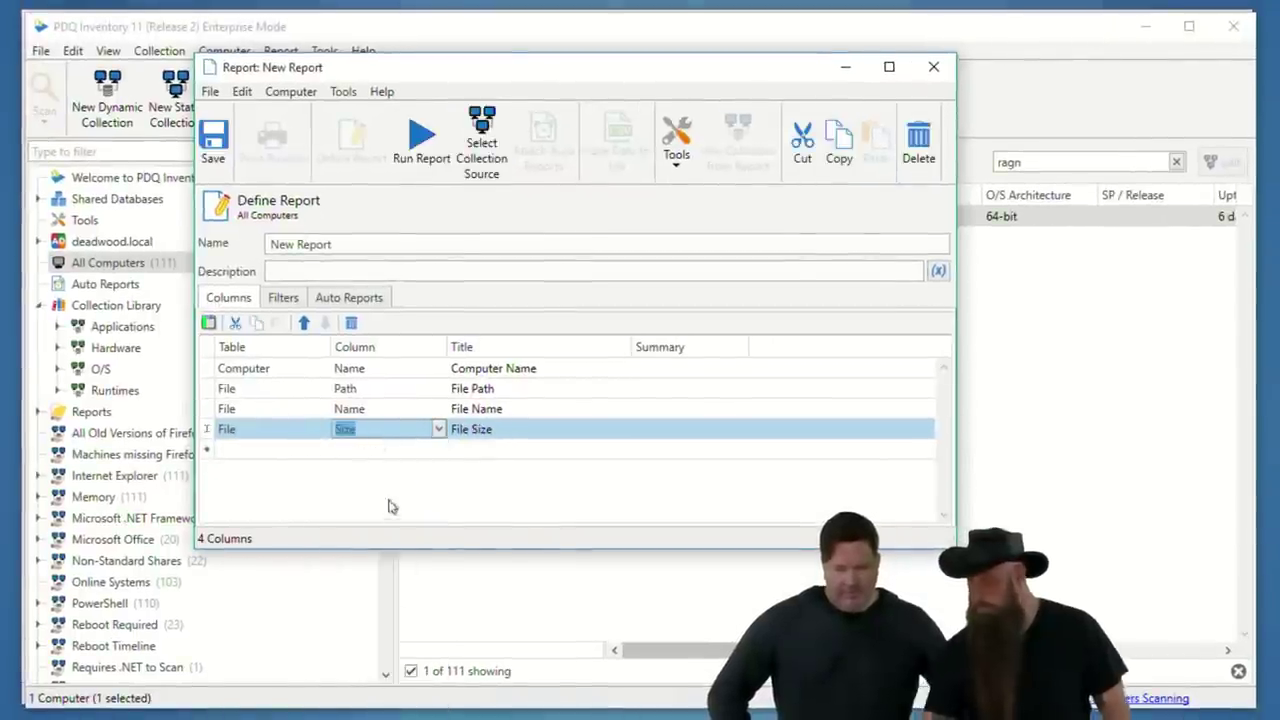
# Add a report filter for File Name Ends With .pst and run the report.
pyautogui.click(283, 297)
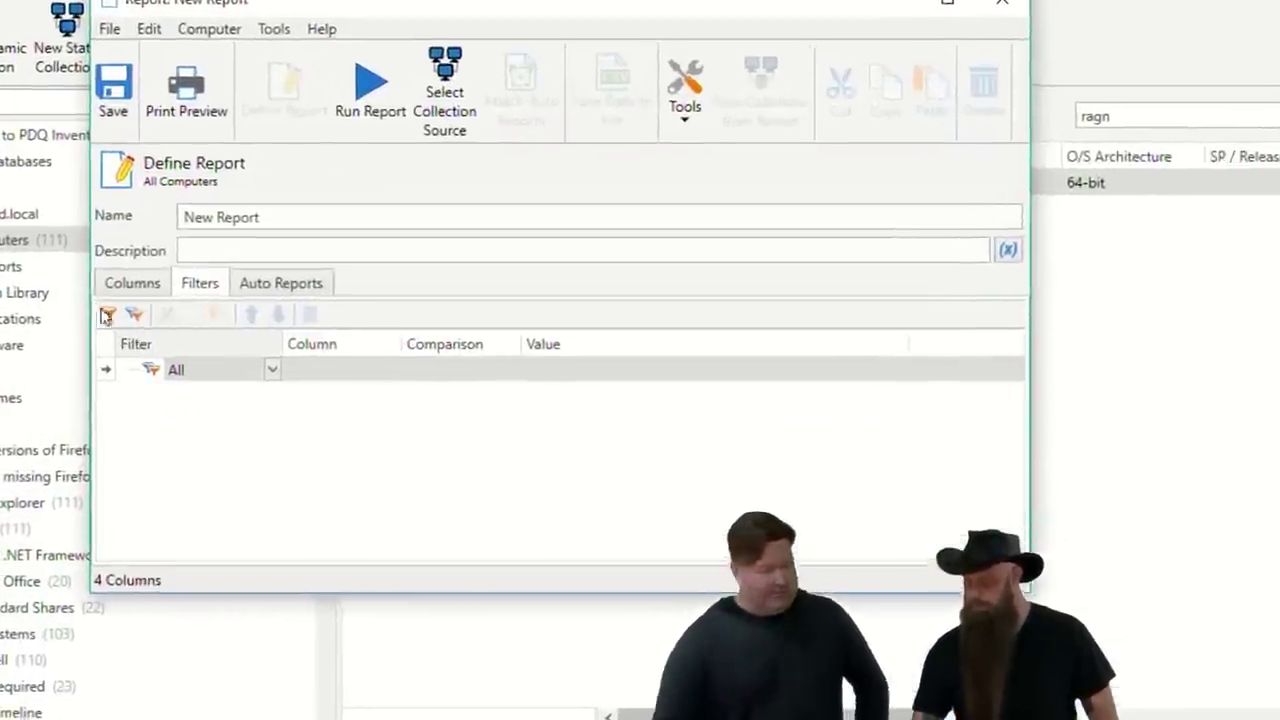
pyautogui.click(207, 323)
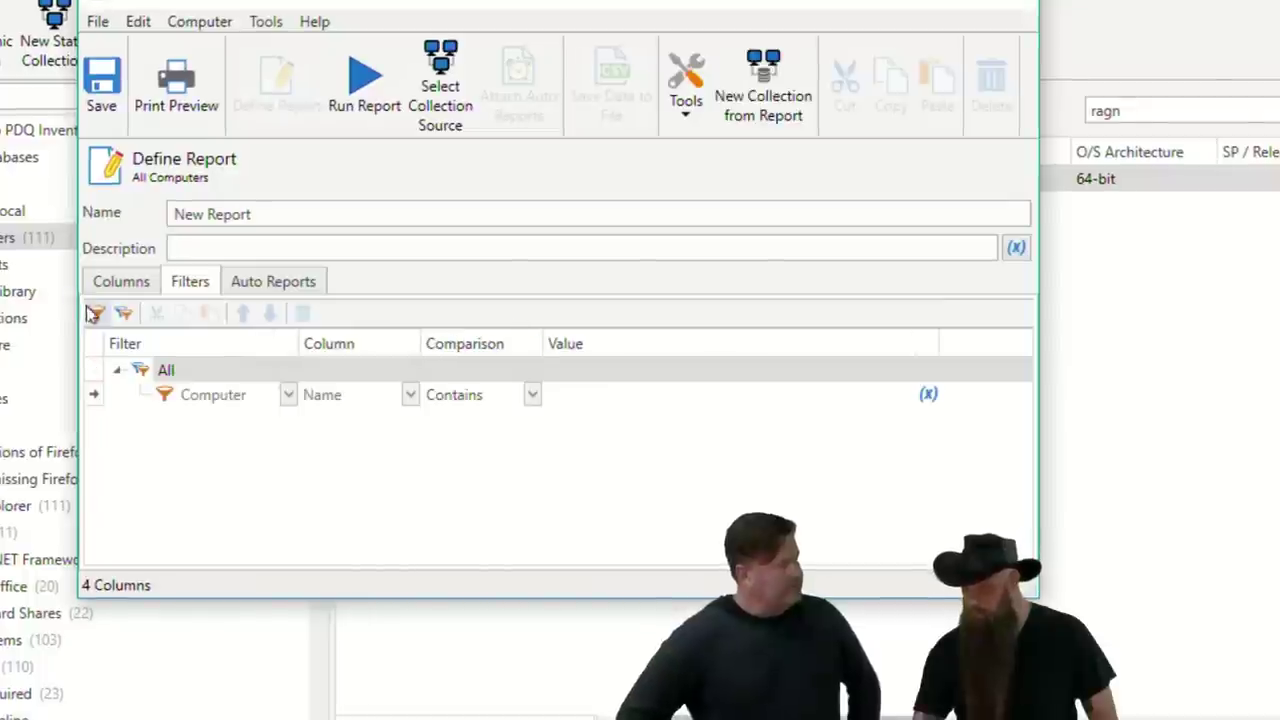
pyautogui.click(288, 396)
pyautogui.click(238, 568)
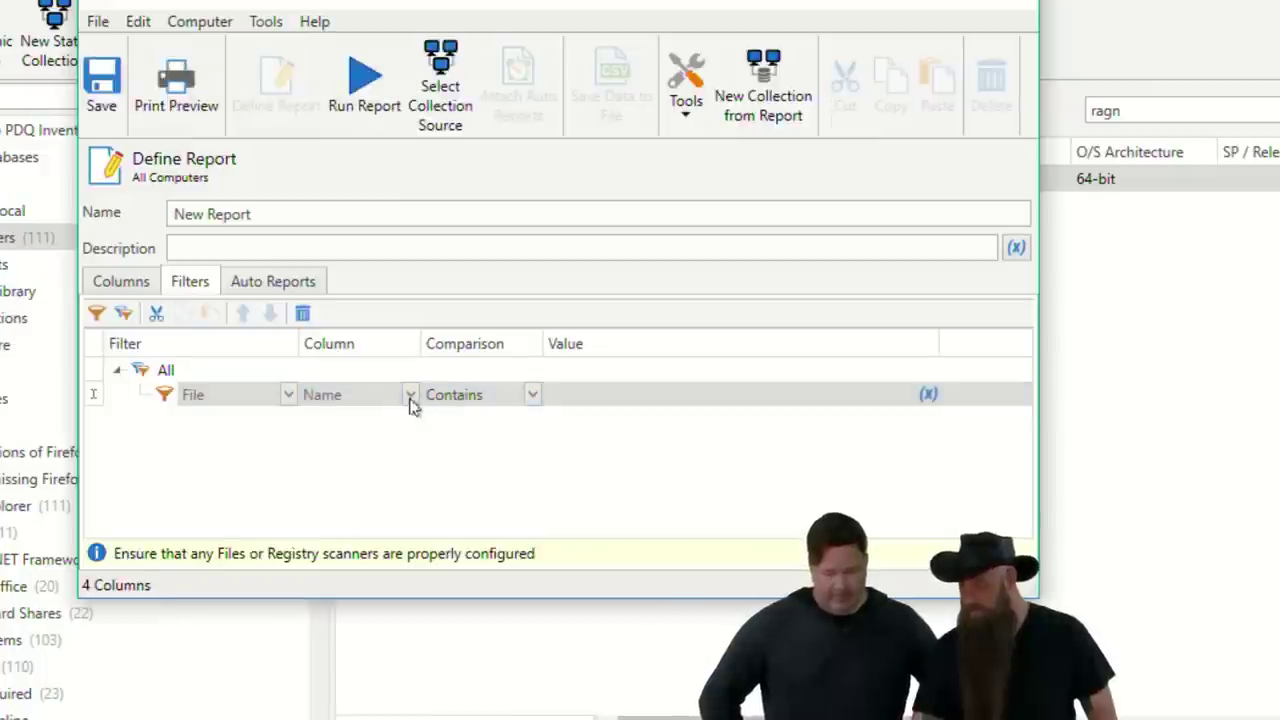
pyautogui.click(591, 392)
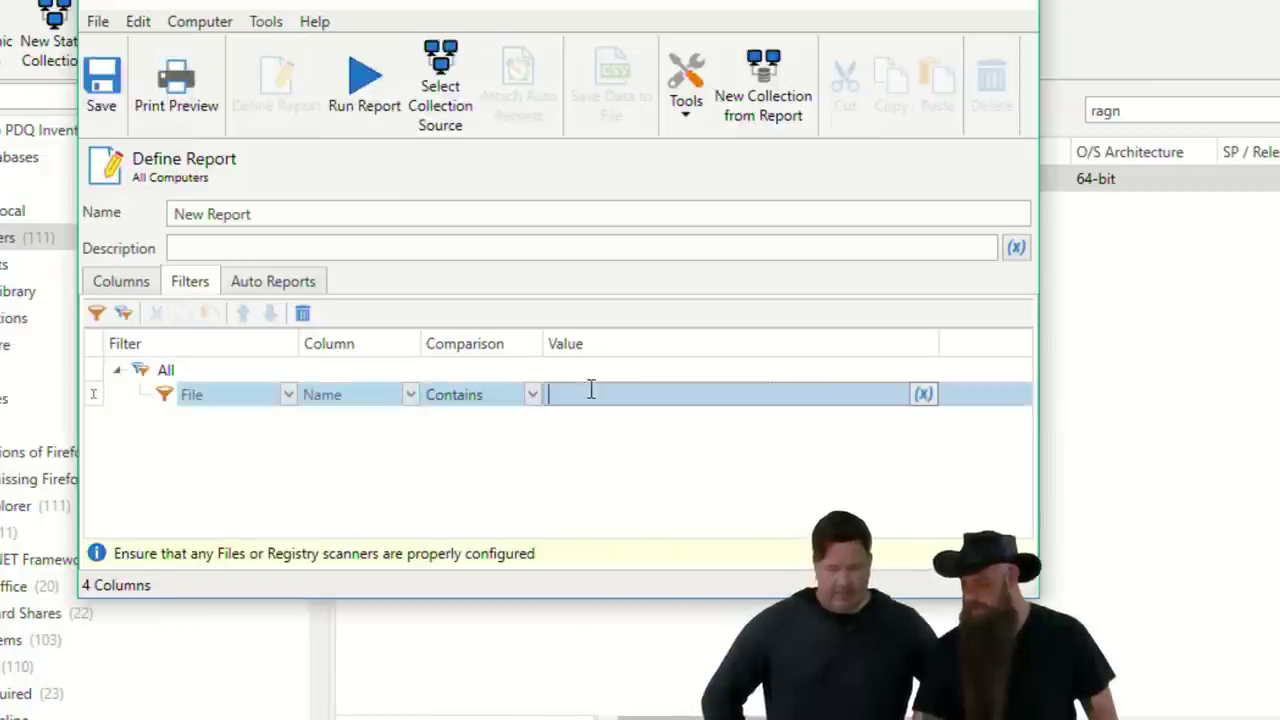
pyautogui.click(532, 398)
pyautogui.click(471, 592)
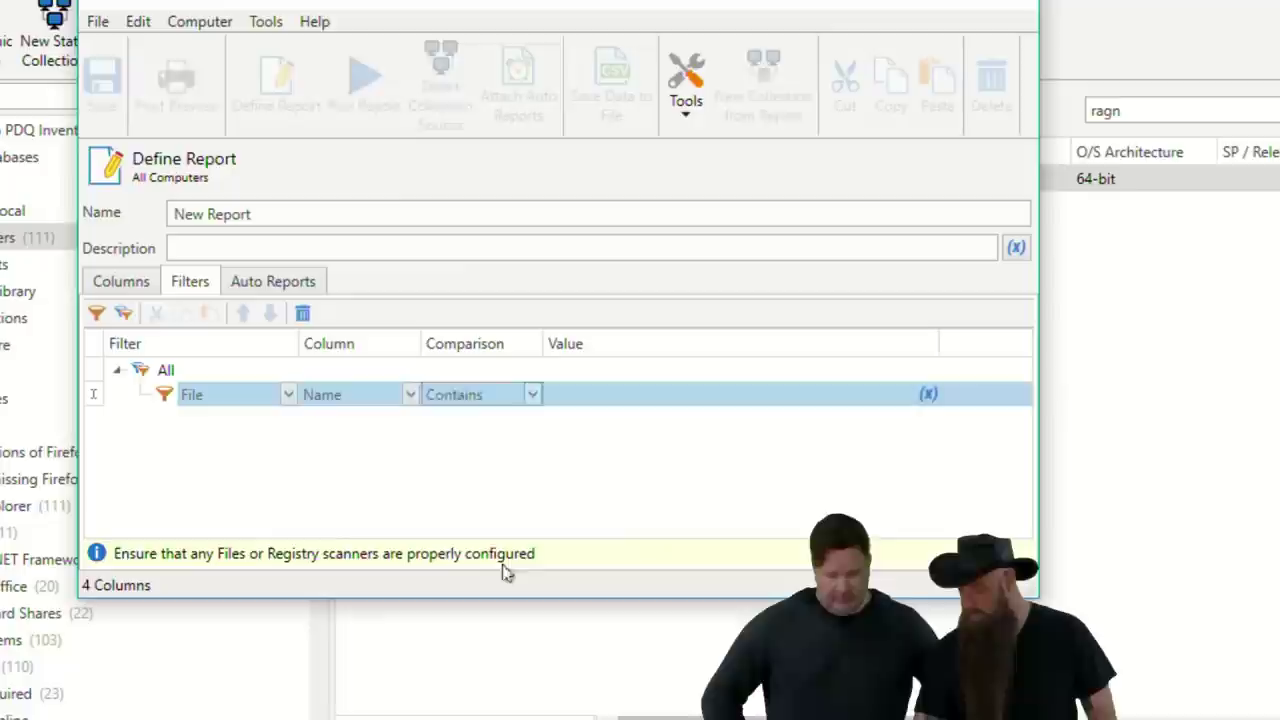
pyautogui.click(605, 385)
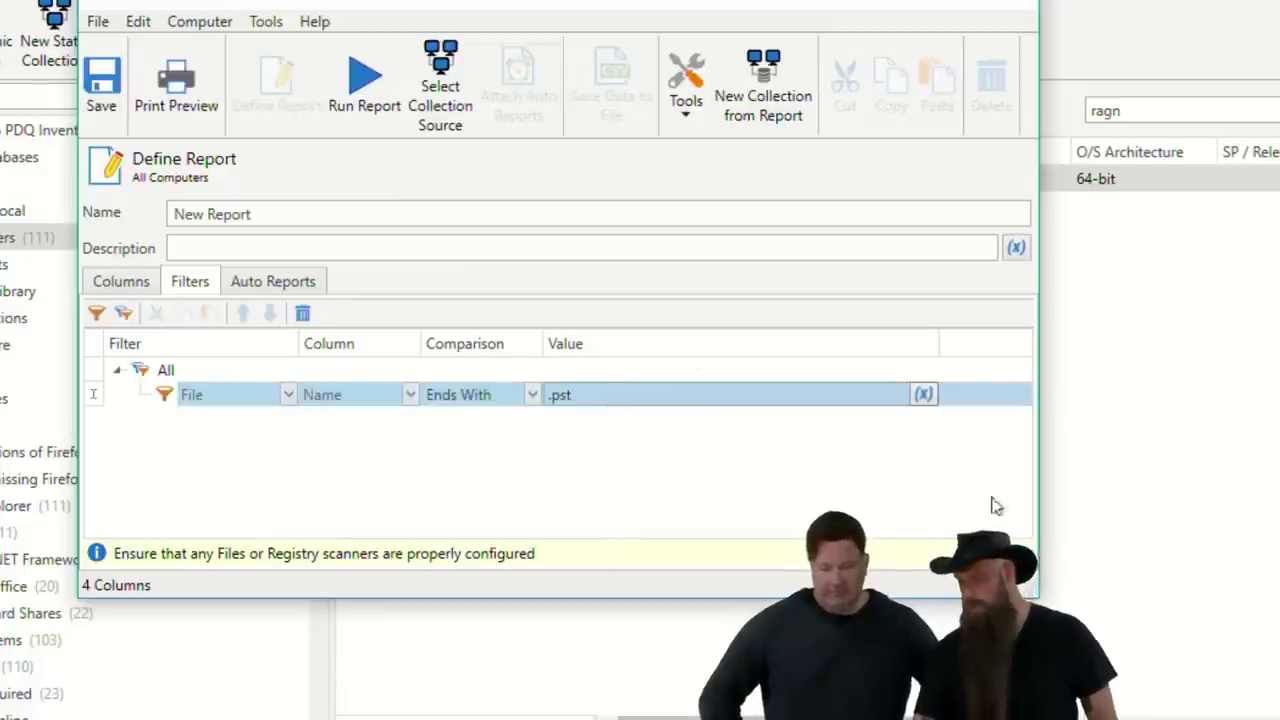
pyautogui.click(367, 96)
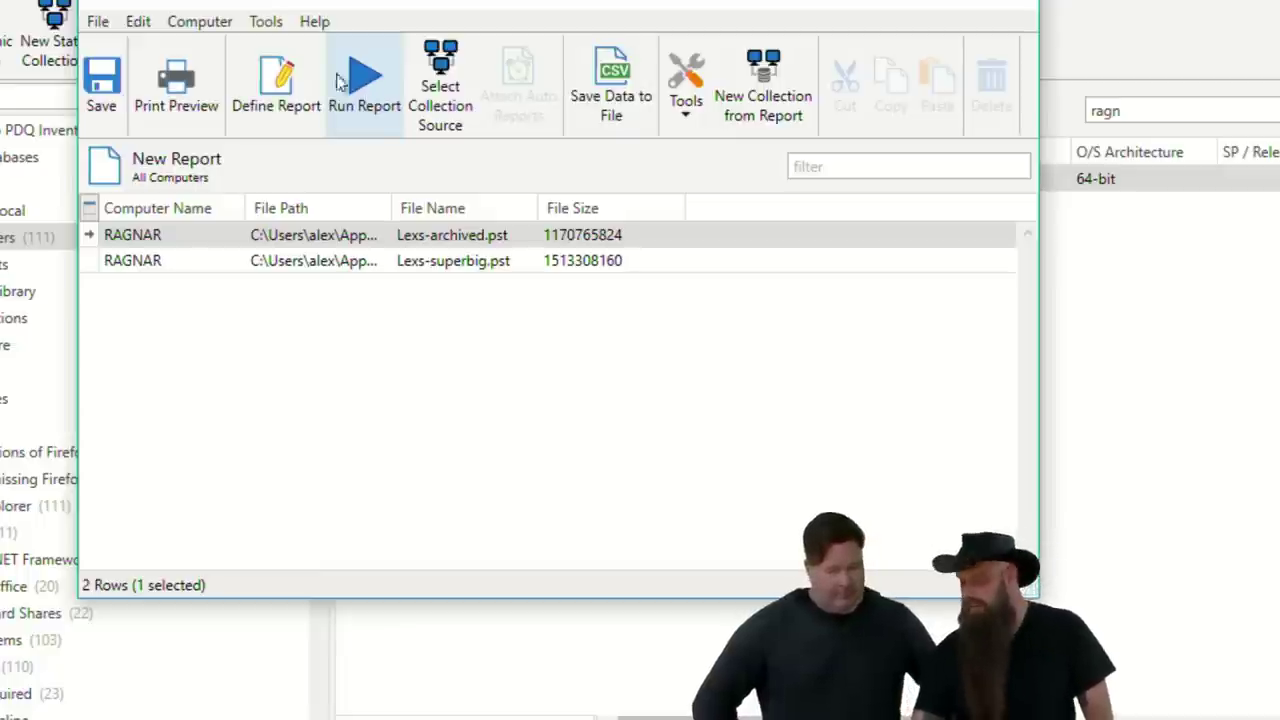
# Add a second filter to the report definition on File Size with the Greater Than comparison.
pyautogui.click(268, 88)
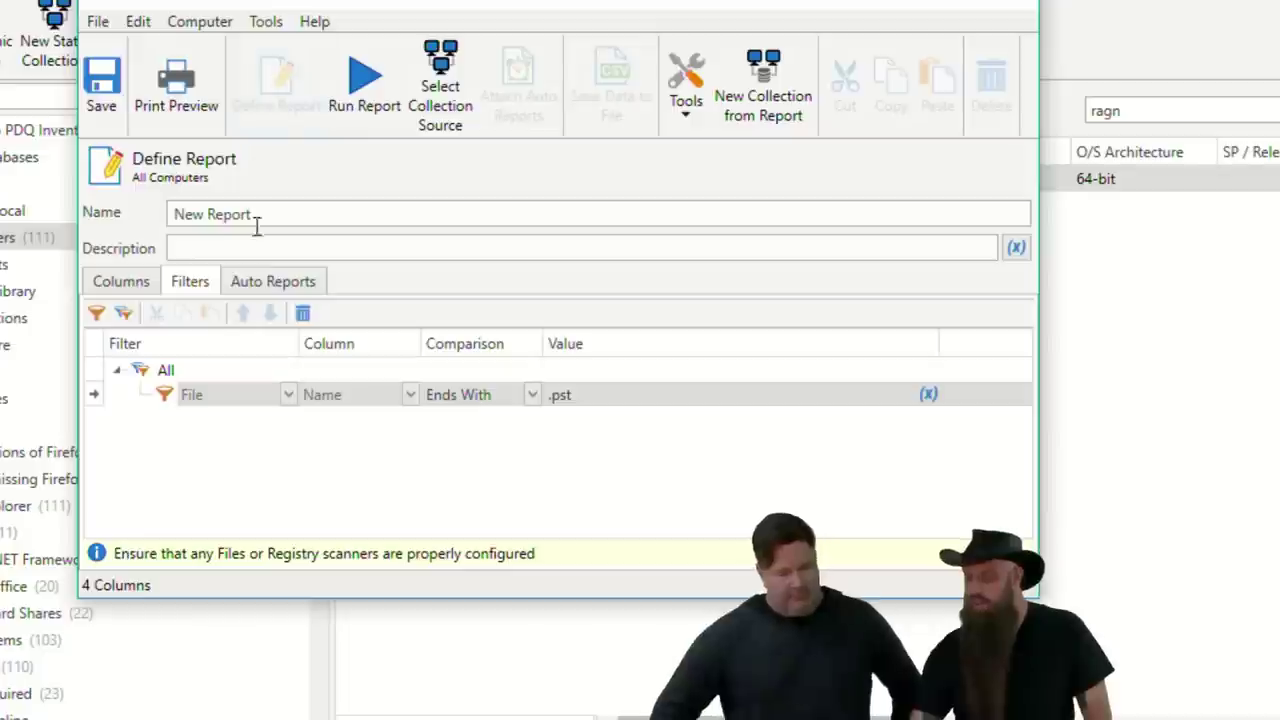
pyautogui.click(96, 313)
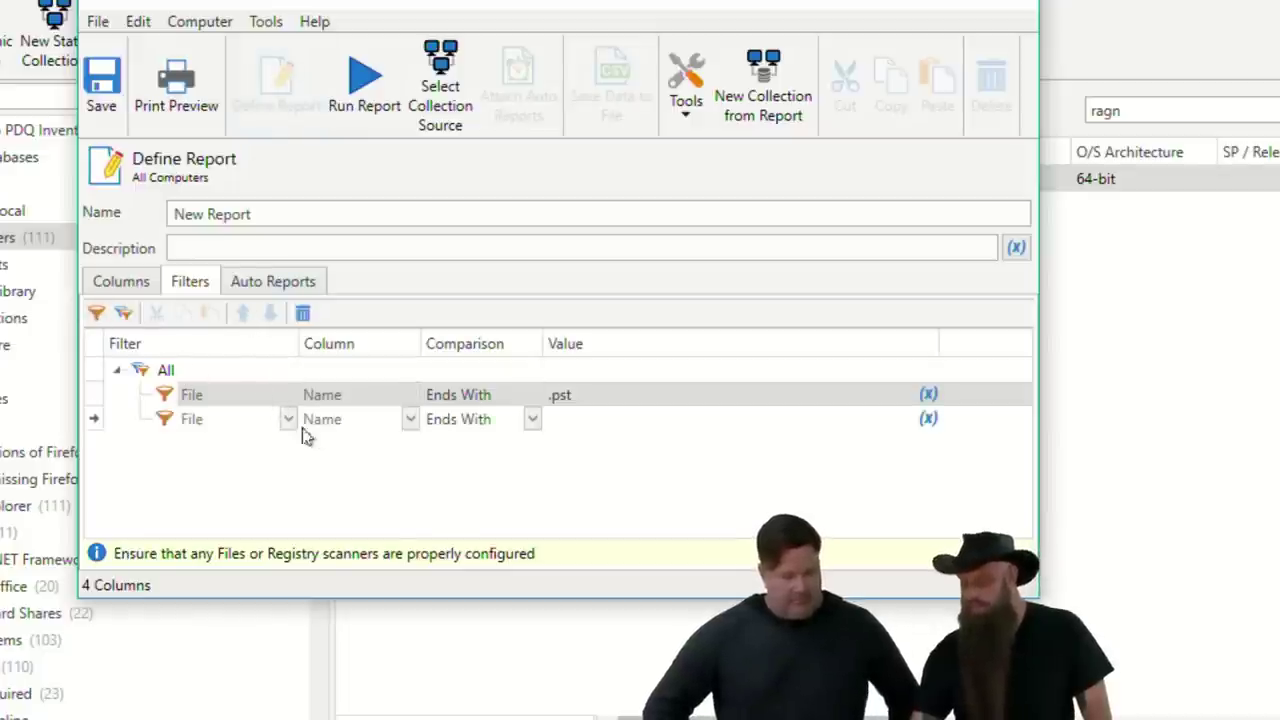
pyautogui.click(410, 419)
pyautogui.click(350, 719)
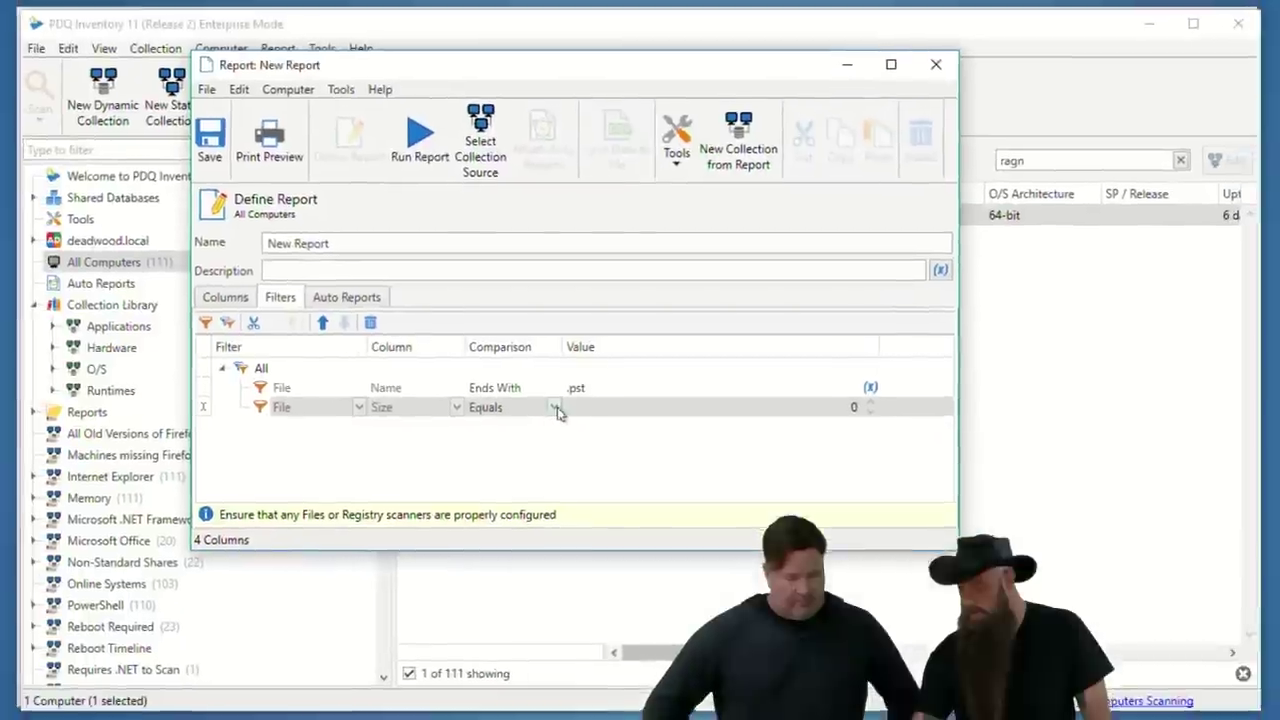
pyautogui.click(532, 419)
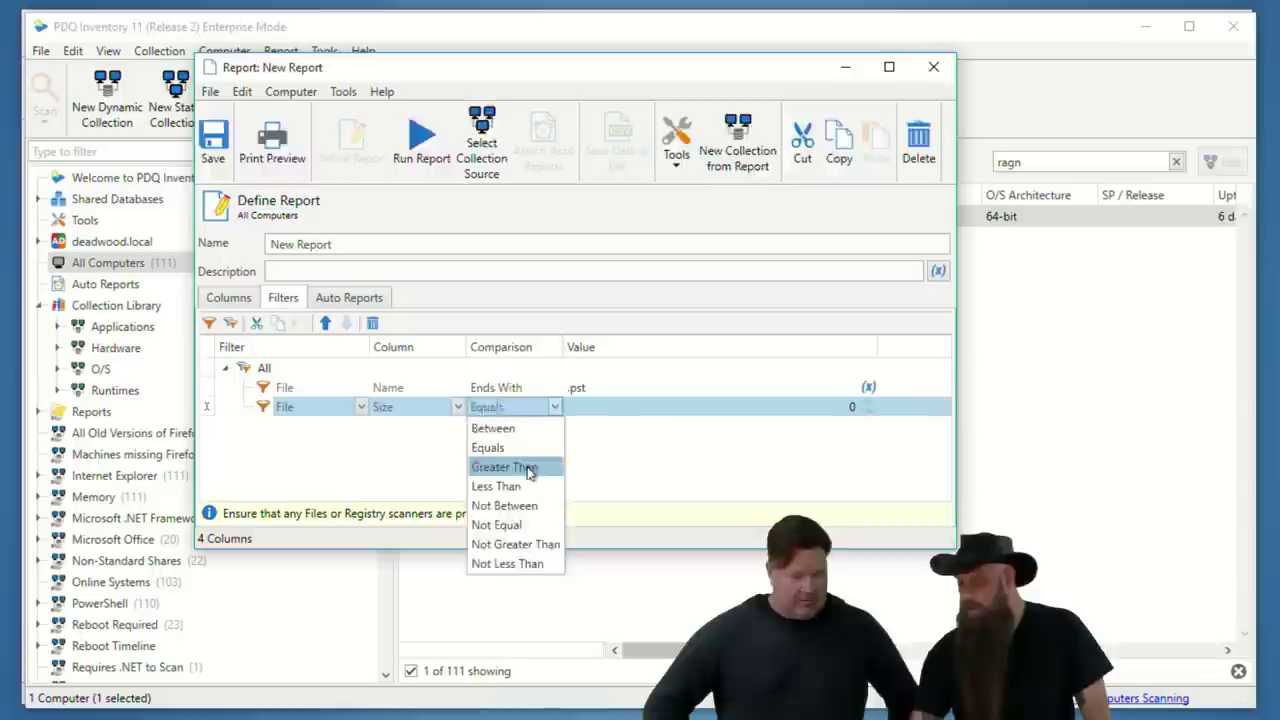
pyautogui.click(526, 466)
pyautogui.click(857, 408)
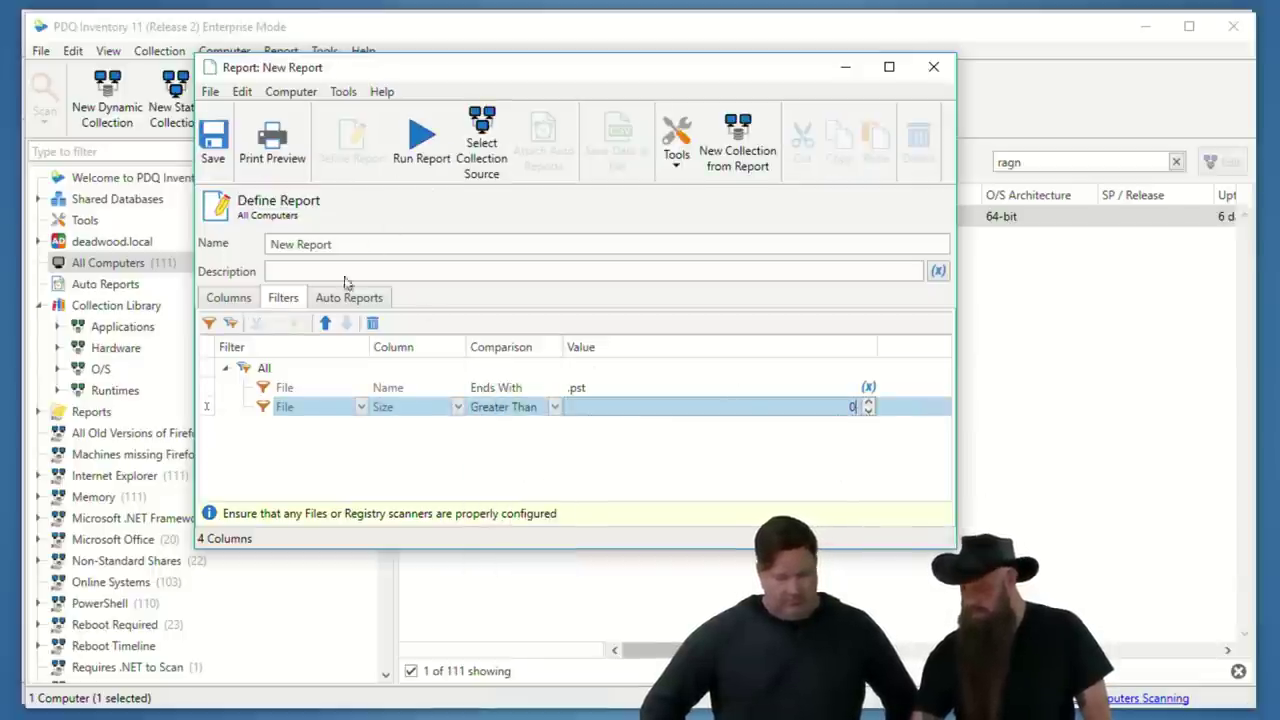
# Run the report with both filters, save it and close the report window.
pyautogui.click(418, 147)
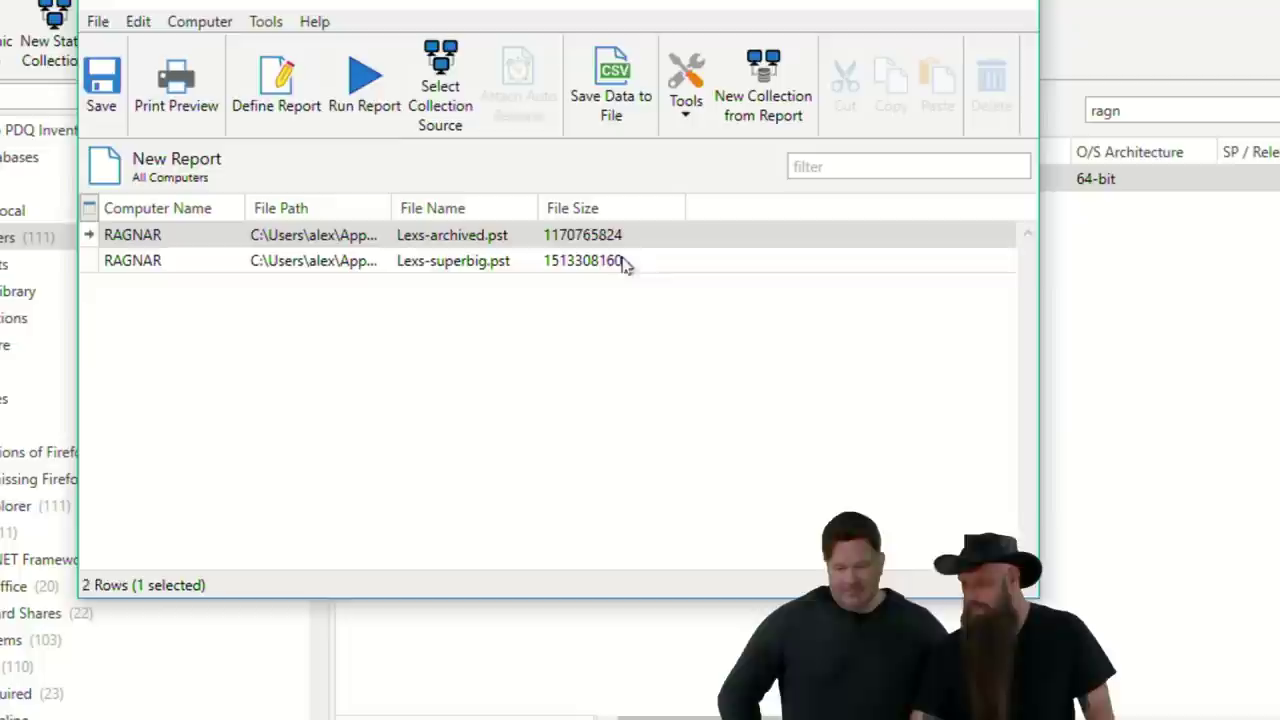
pyautogui.click(108, 80)
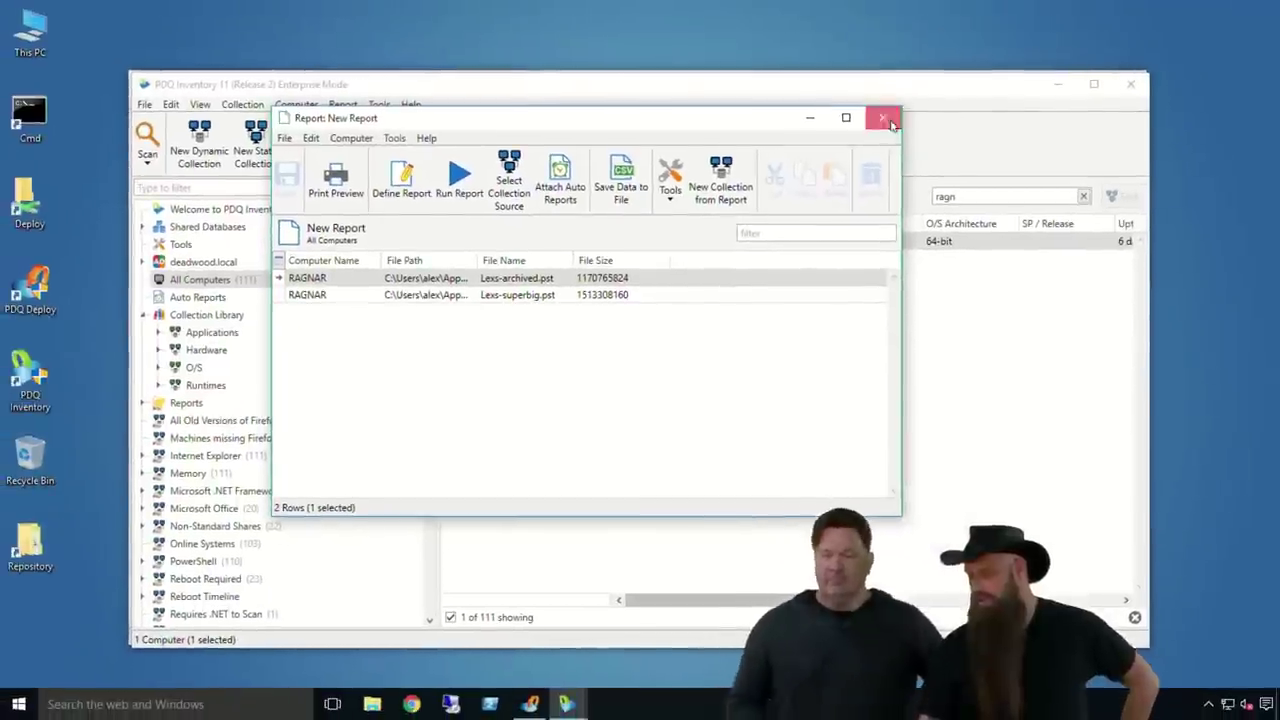
pyautogui.click(923, 76)
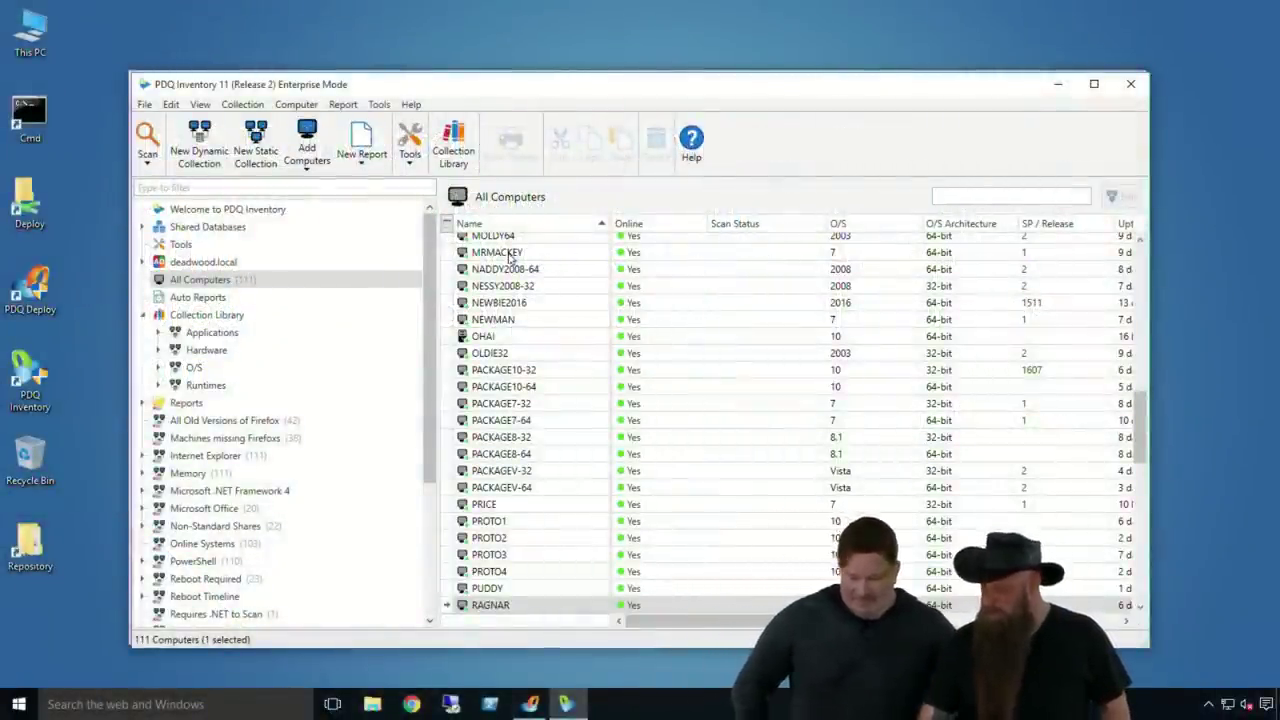
# Create a new dynamic collection filtered on Logical Disk with the BitLocker Is Locked column, keeping the default name, and save it.
pyautogui.click(213, 157)
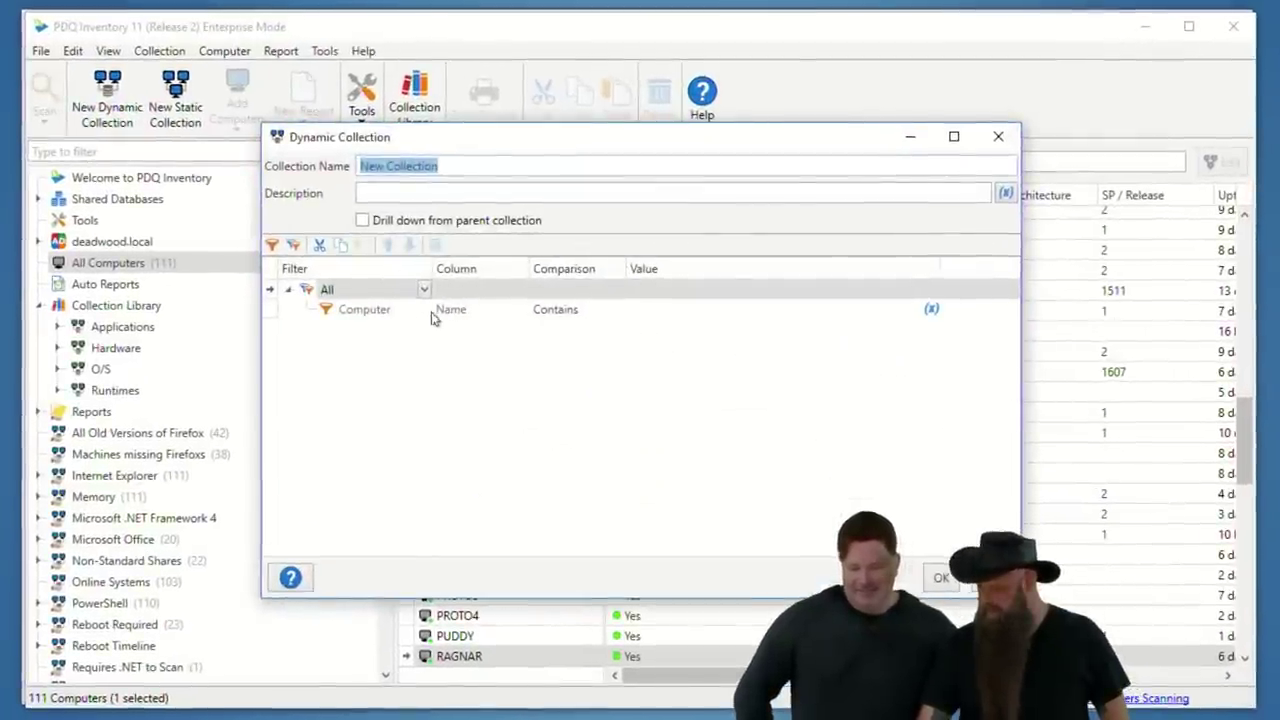
pyautogui.click(462, 319)
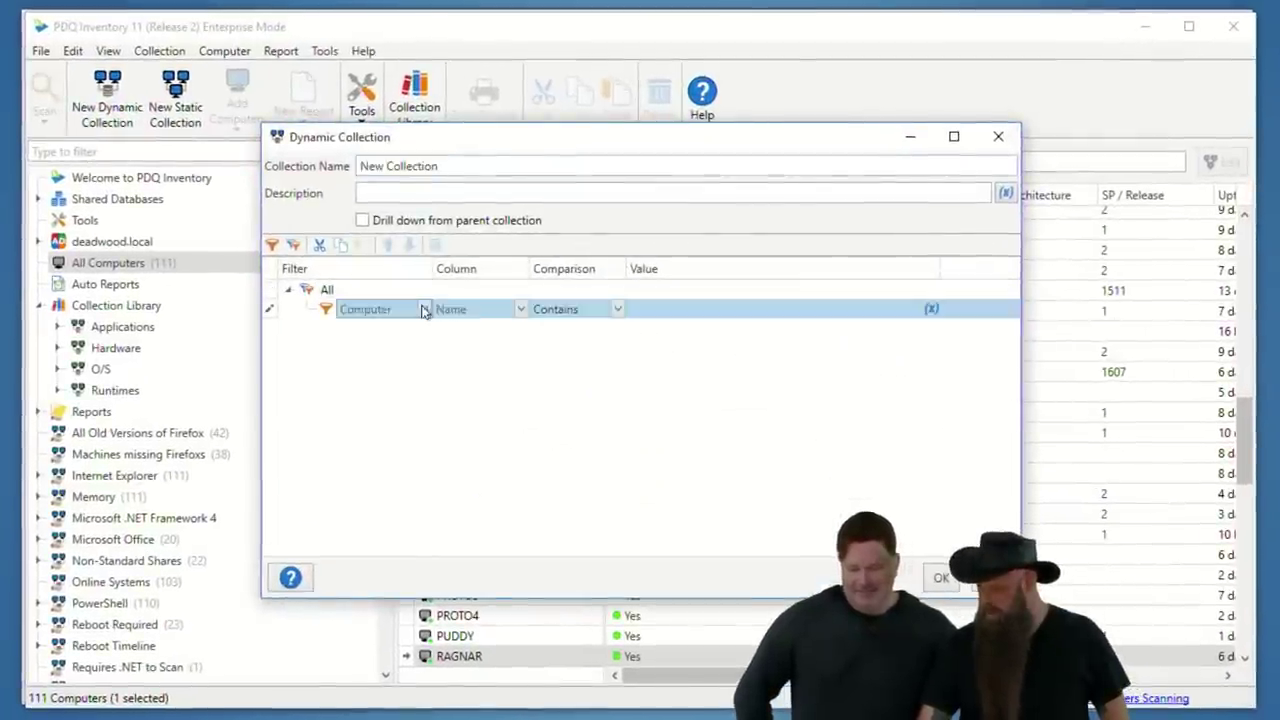
pyautogui.click(424, 310)
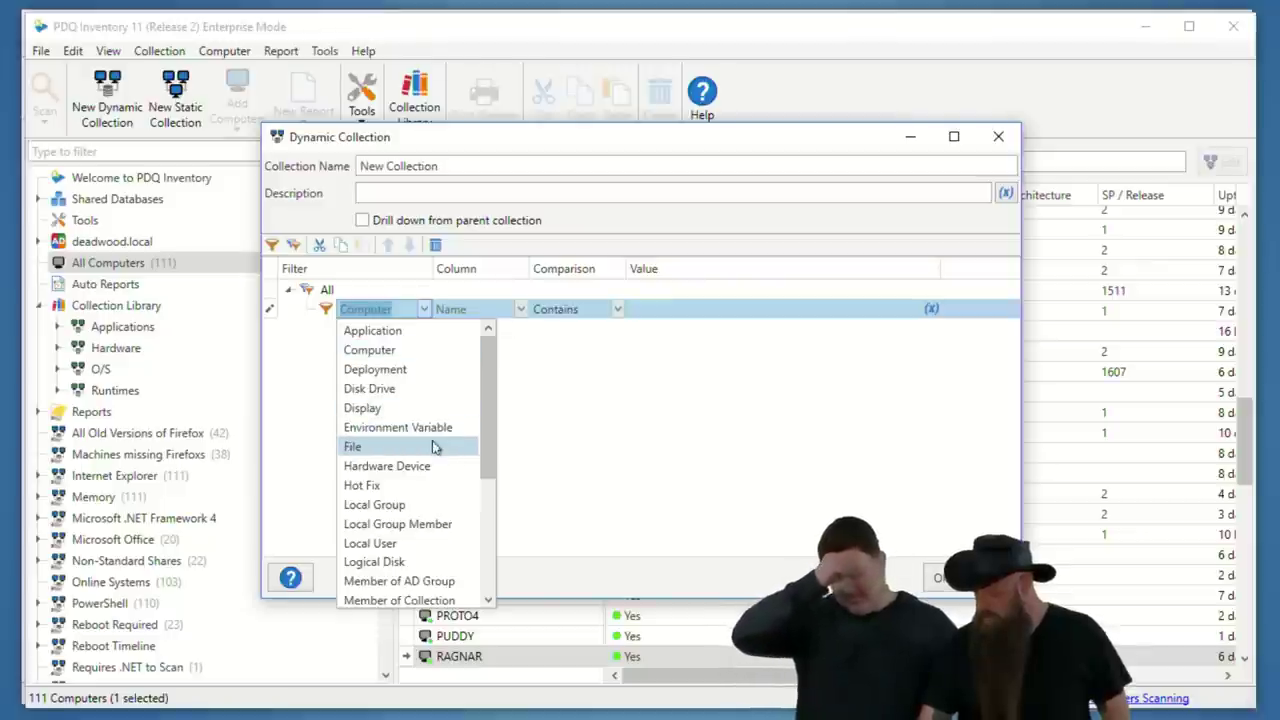
pyautogui.click(398, 562)
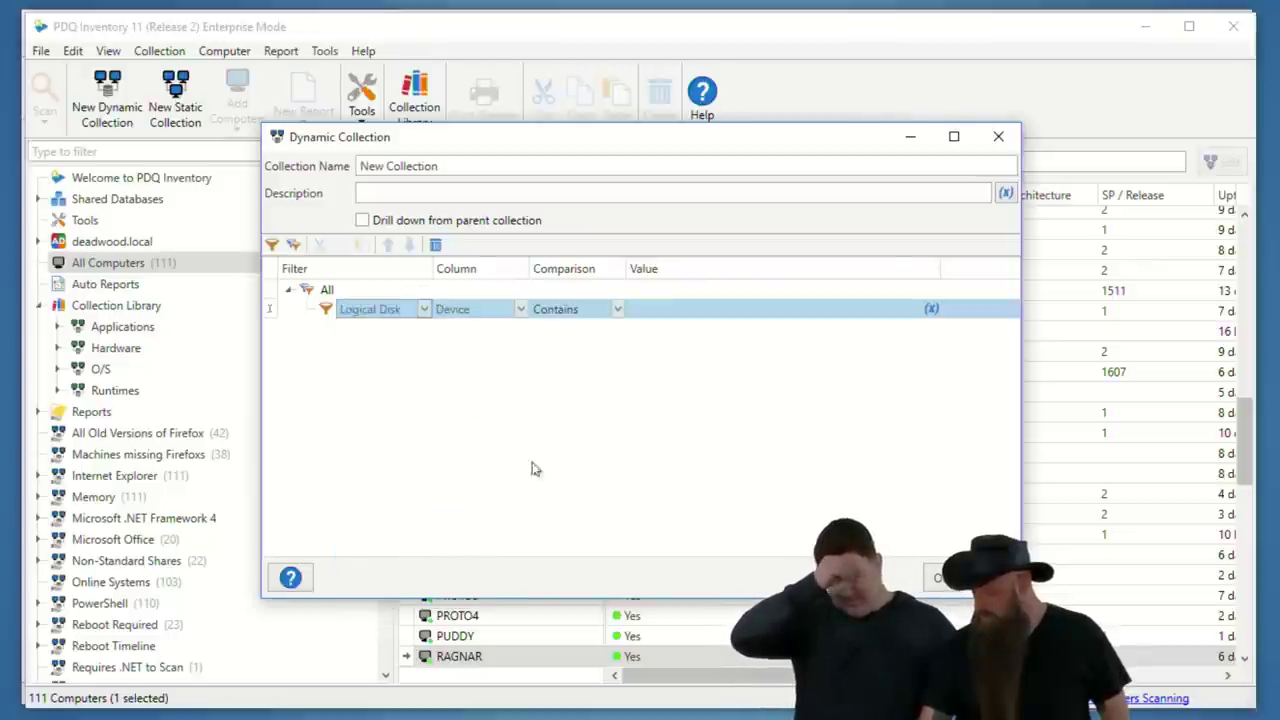
pyautogui.click(520, 309)
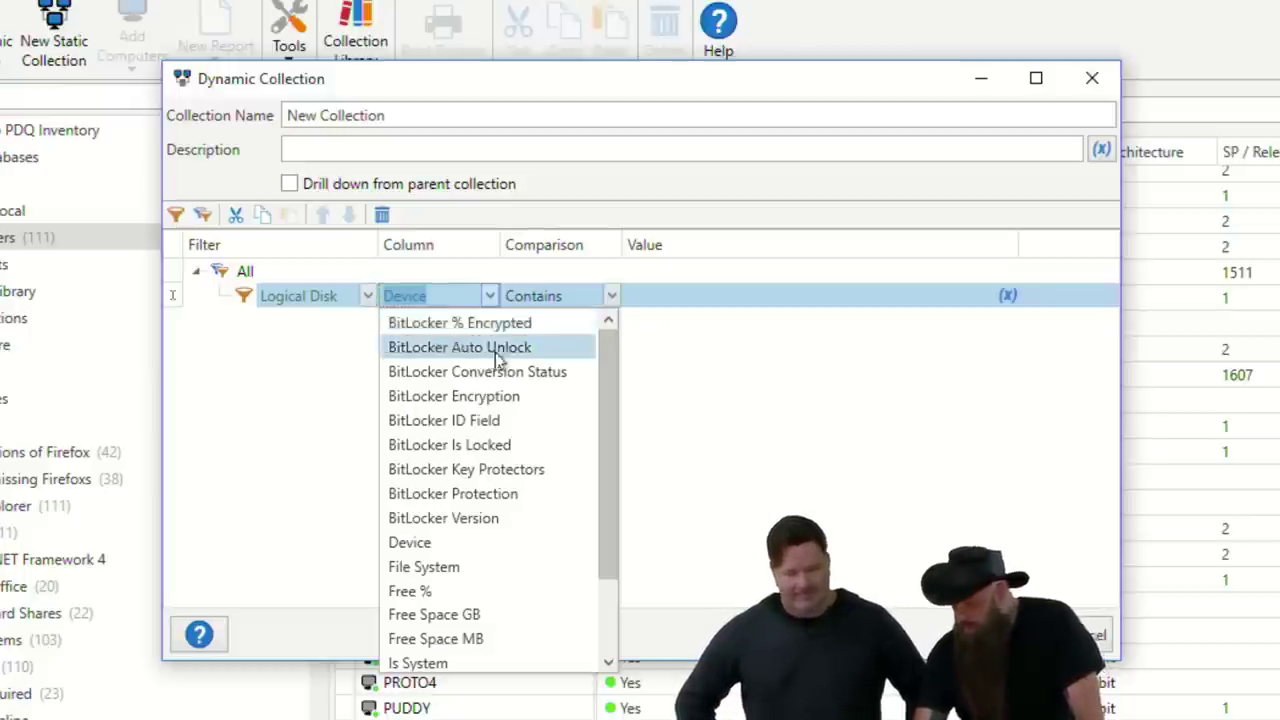
pyautogui.click(540, 449)
pyautogui.click(1005, 635)
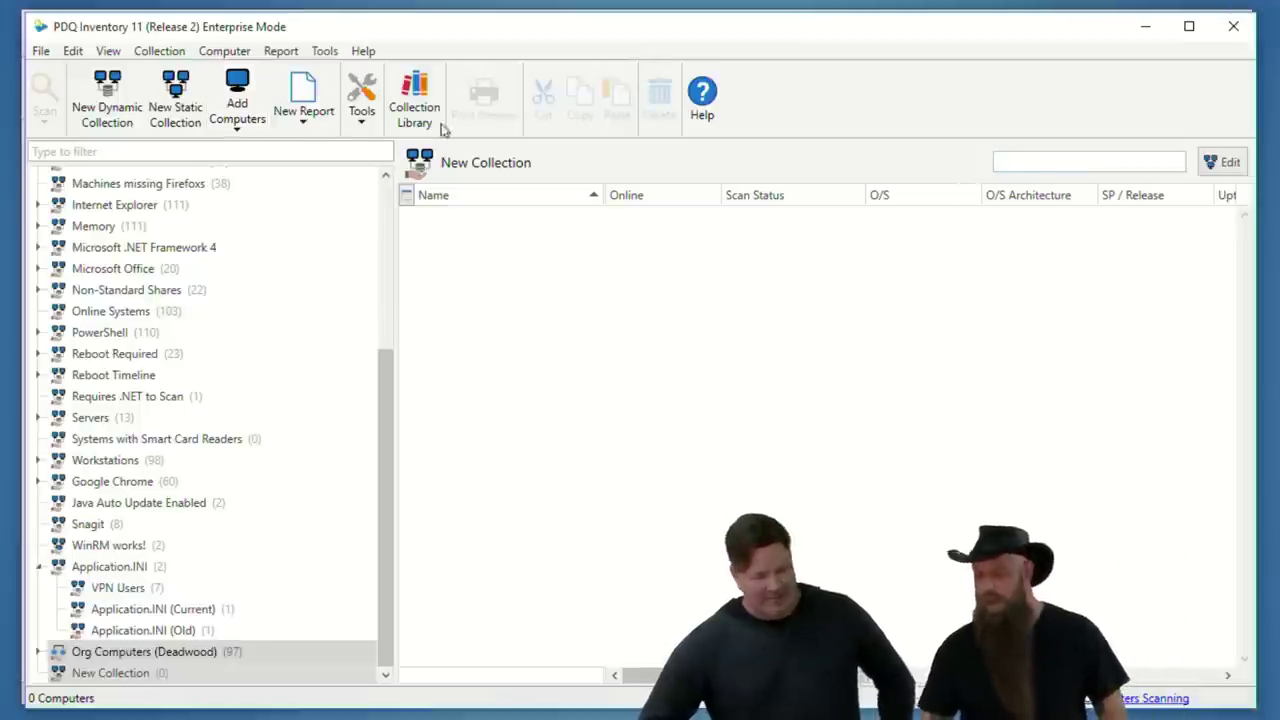
# Open the details of computer FRY from All Computers and show its disk drives.
pyautogui.click(390, 196)
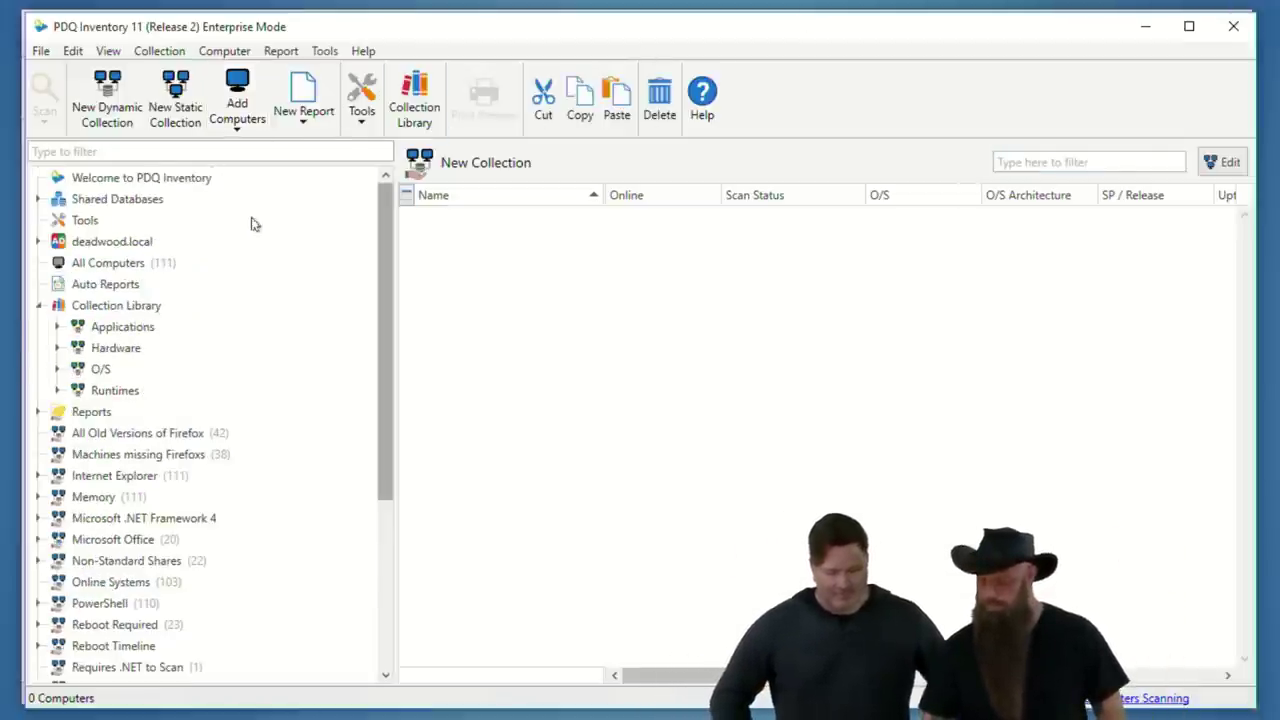
pyautogui.click(89, 263)
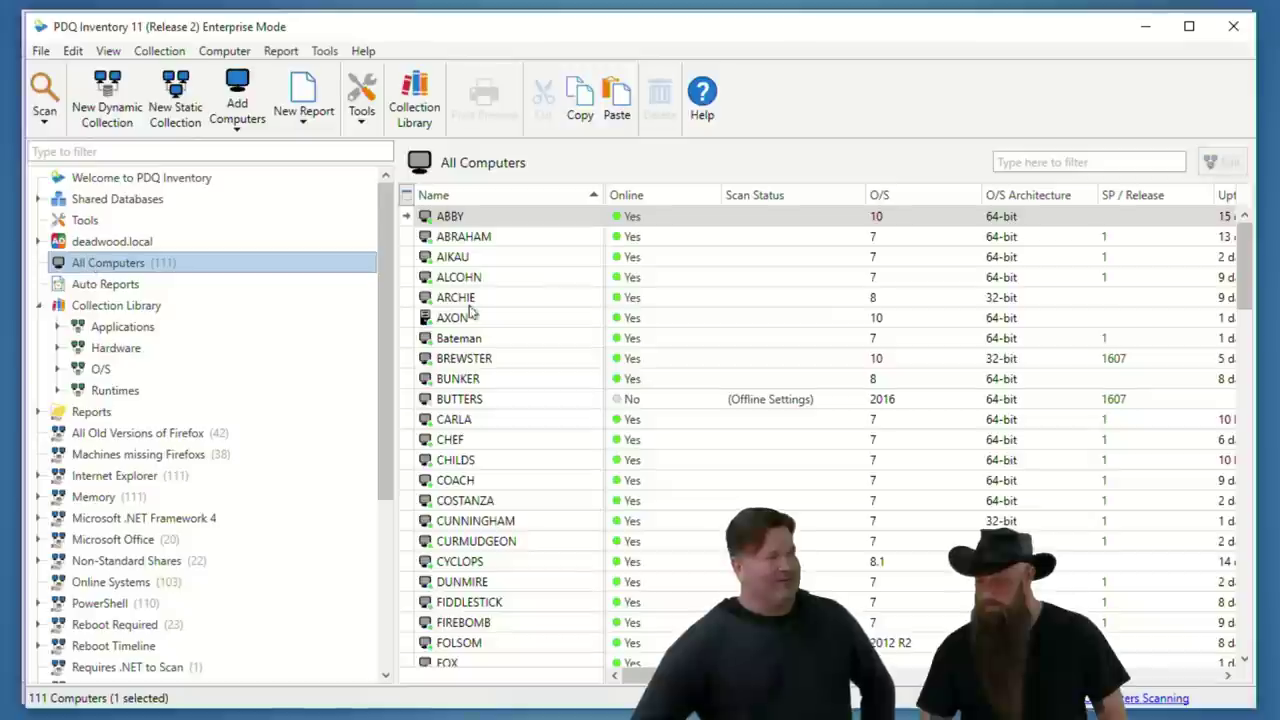
pyautogui.scroll(-2, 500, 360)
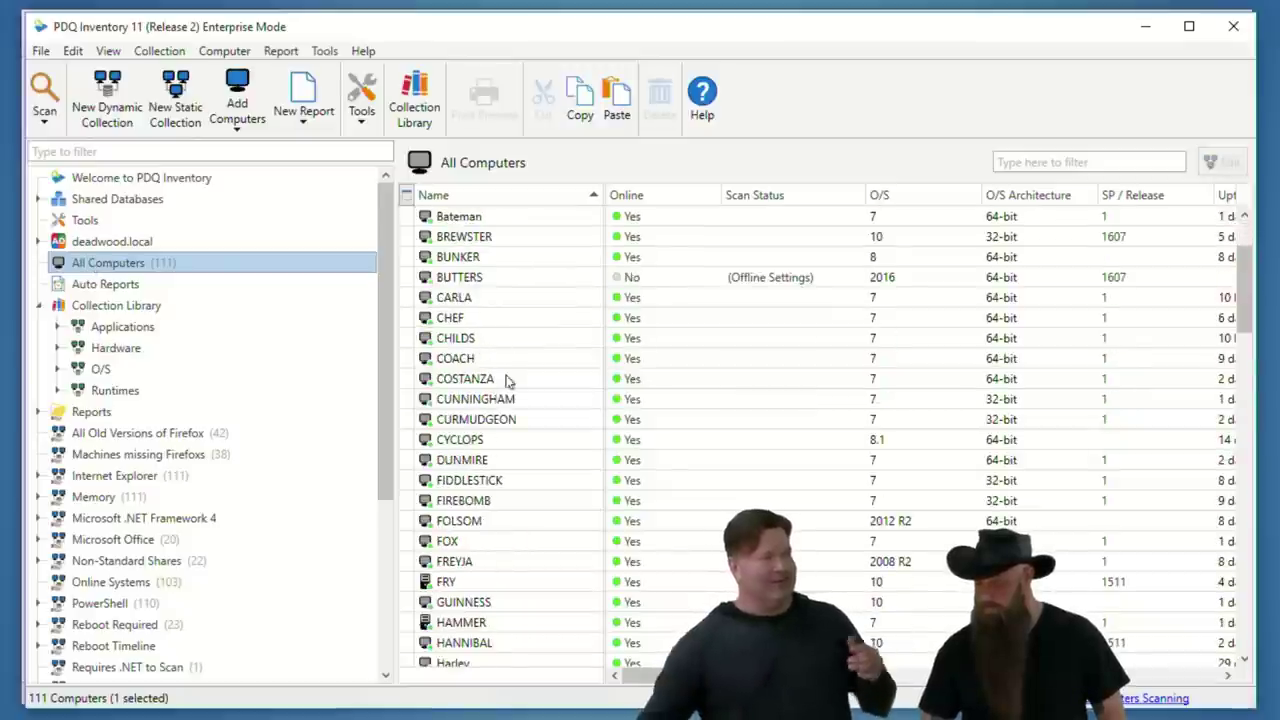
pyautogui.doubleClick(446, 583)
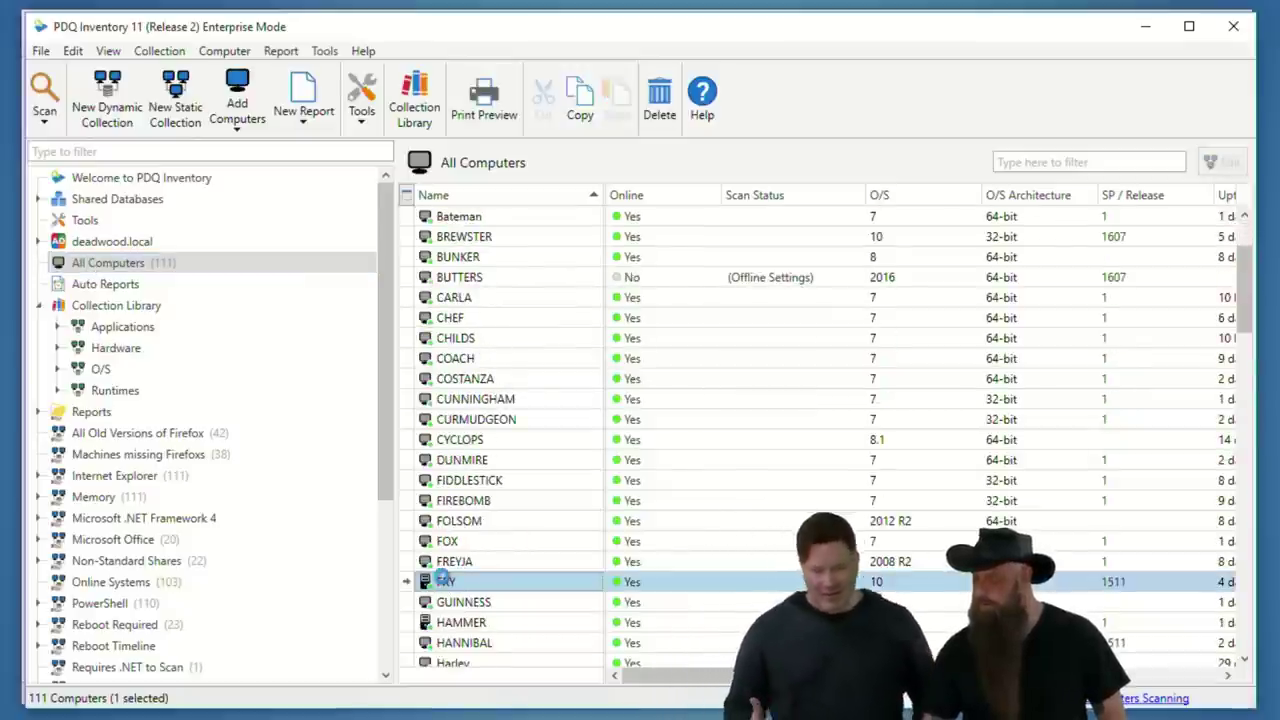
pyautogui.scroll(-3, 218, 515)
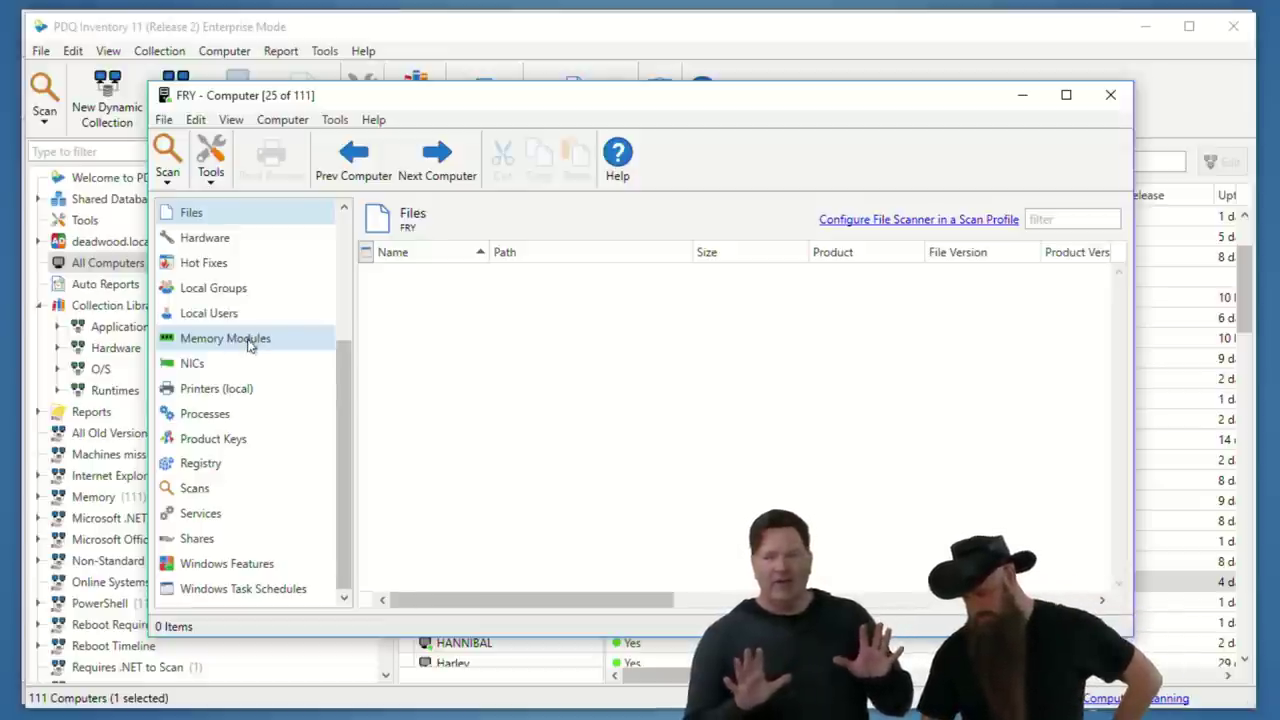
pyautogui.scroll(2, 250, 343)
pyautogui.click(228, 288)
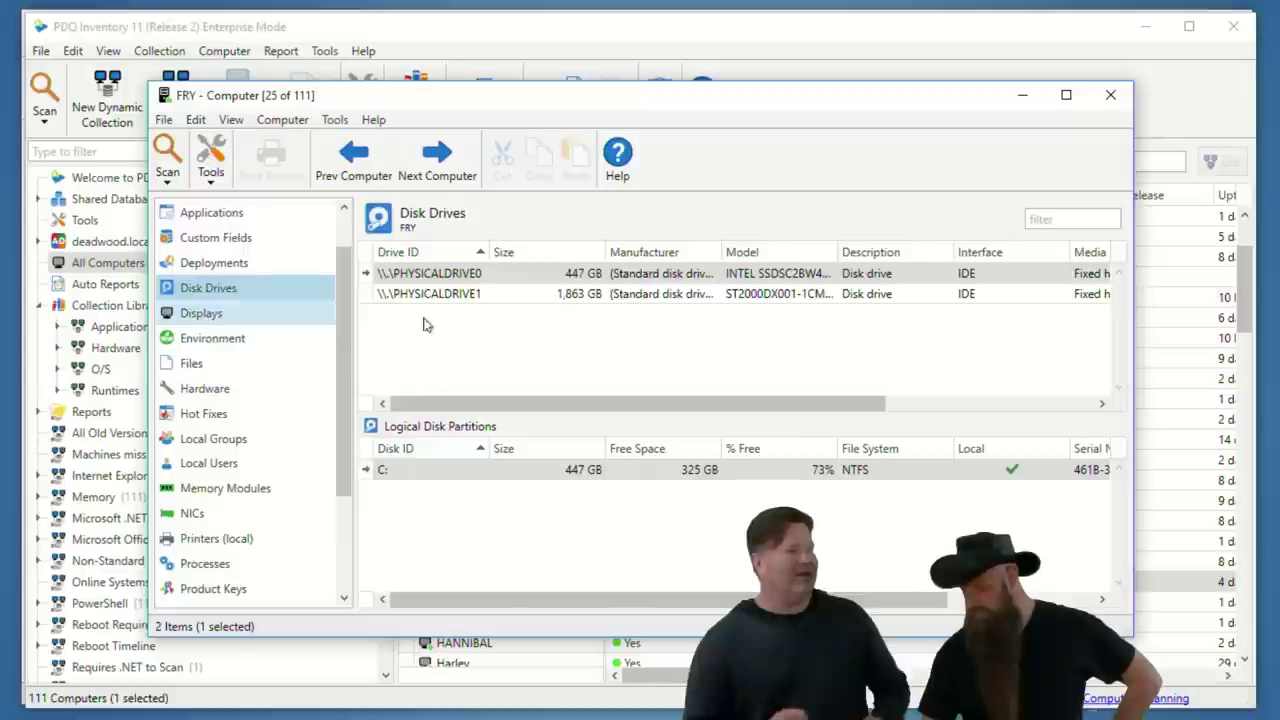
# Make all hidden columns, including the BitLocker ones, visible in FRY's Logical Disk Partitions table.
pyautogui.moveTo(924, 606); pyautogui.dragTo(1128, 580)
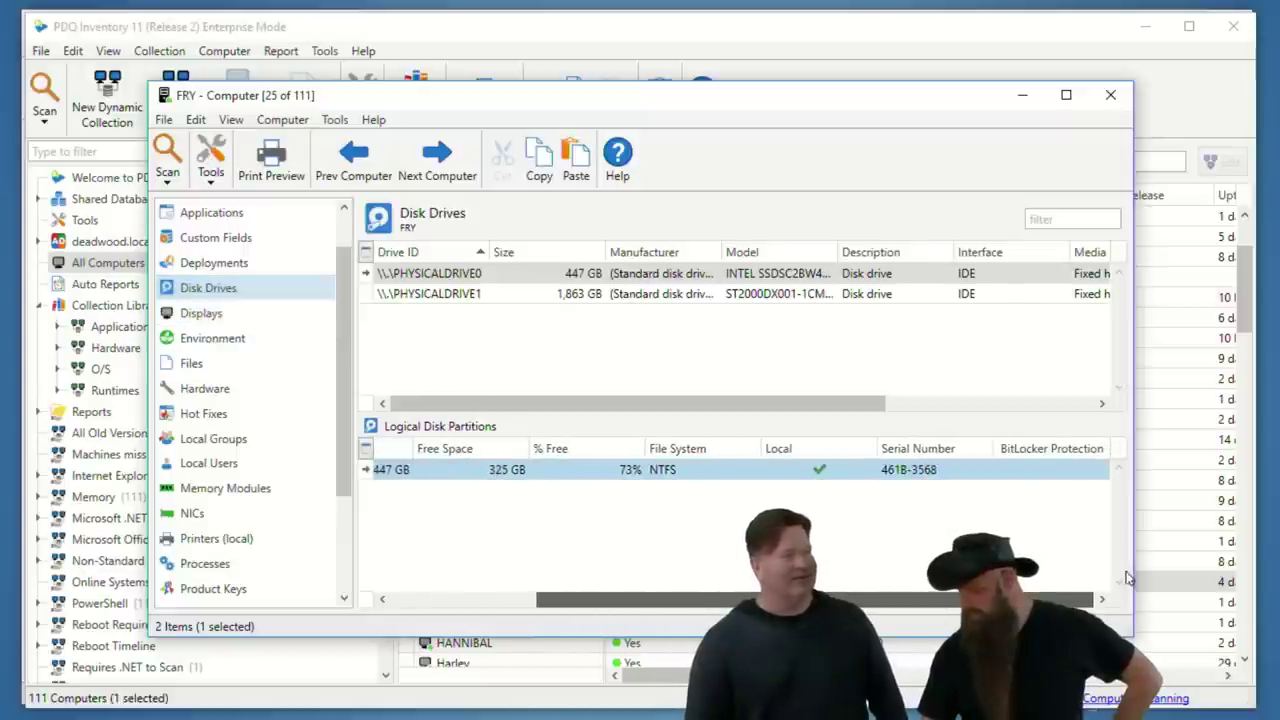
pyautogui.click(366, 448)
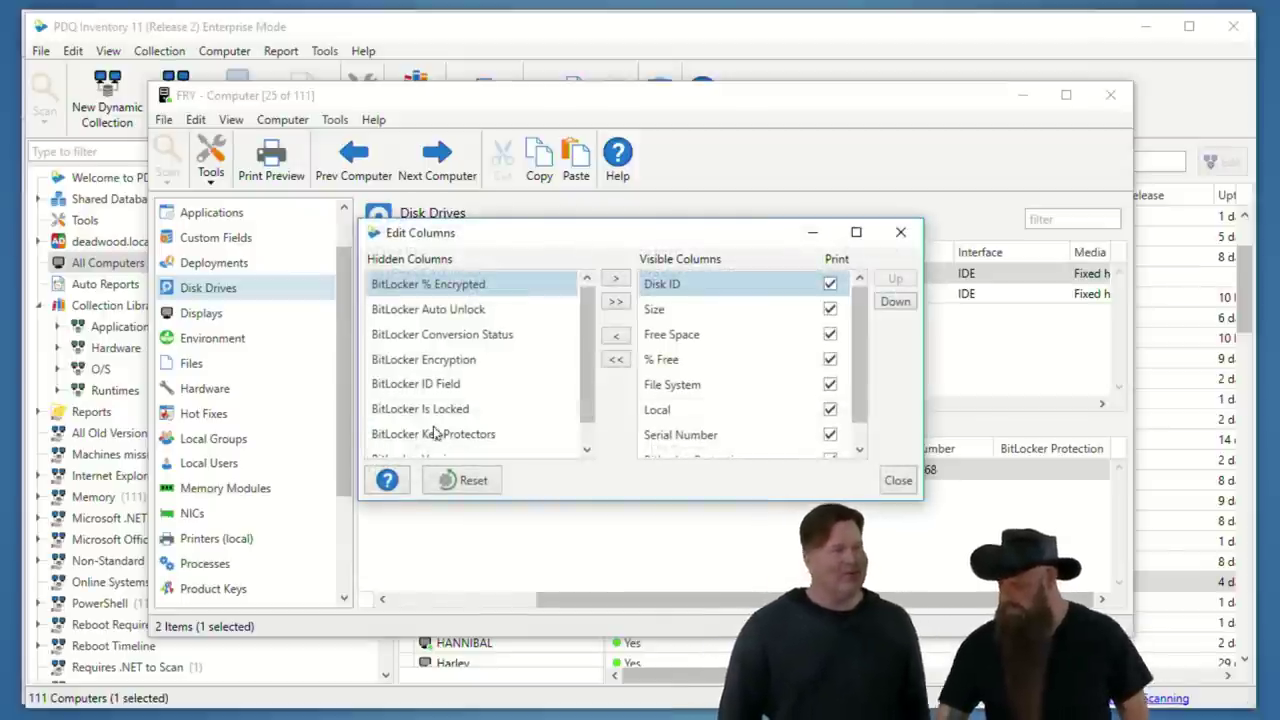
pyautogui.scroll(-1, 857, 410)
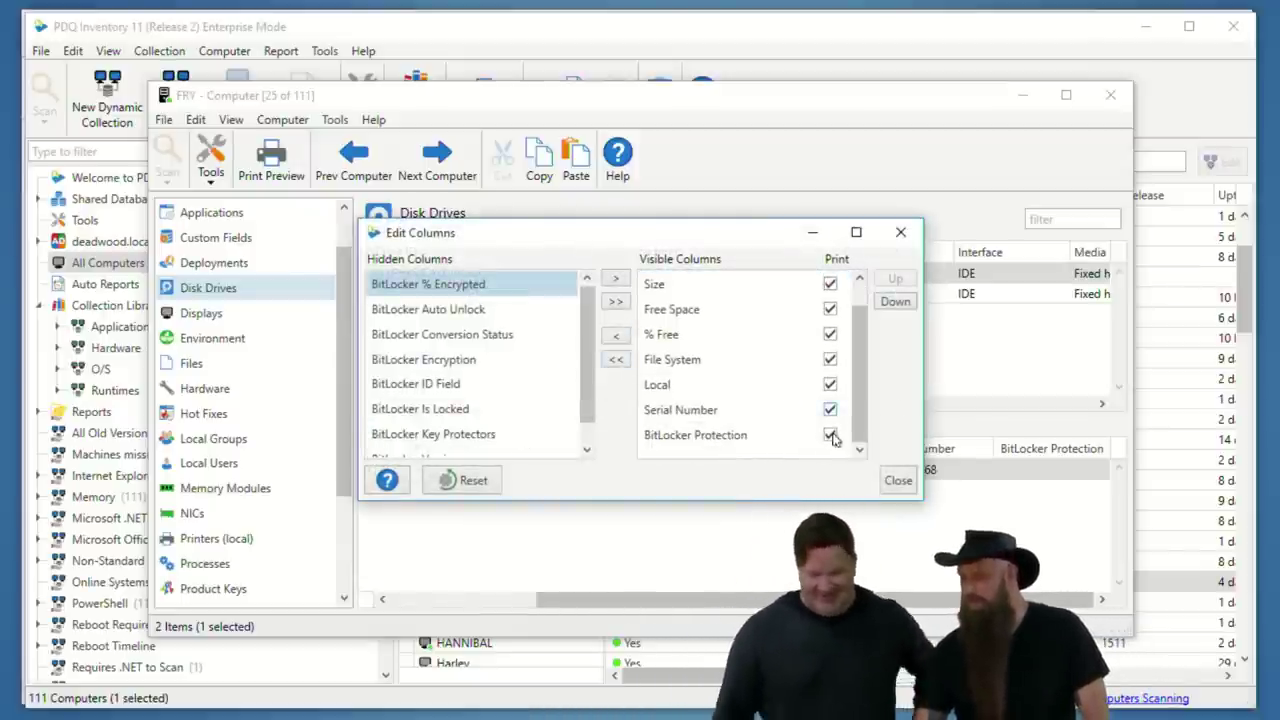
pyautogui.click(893, 480)
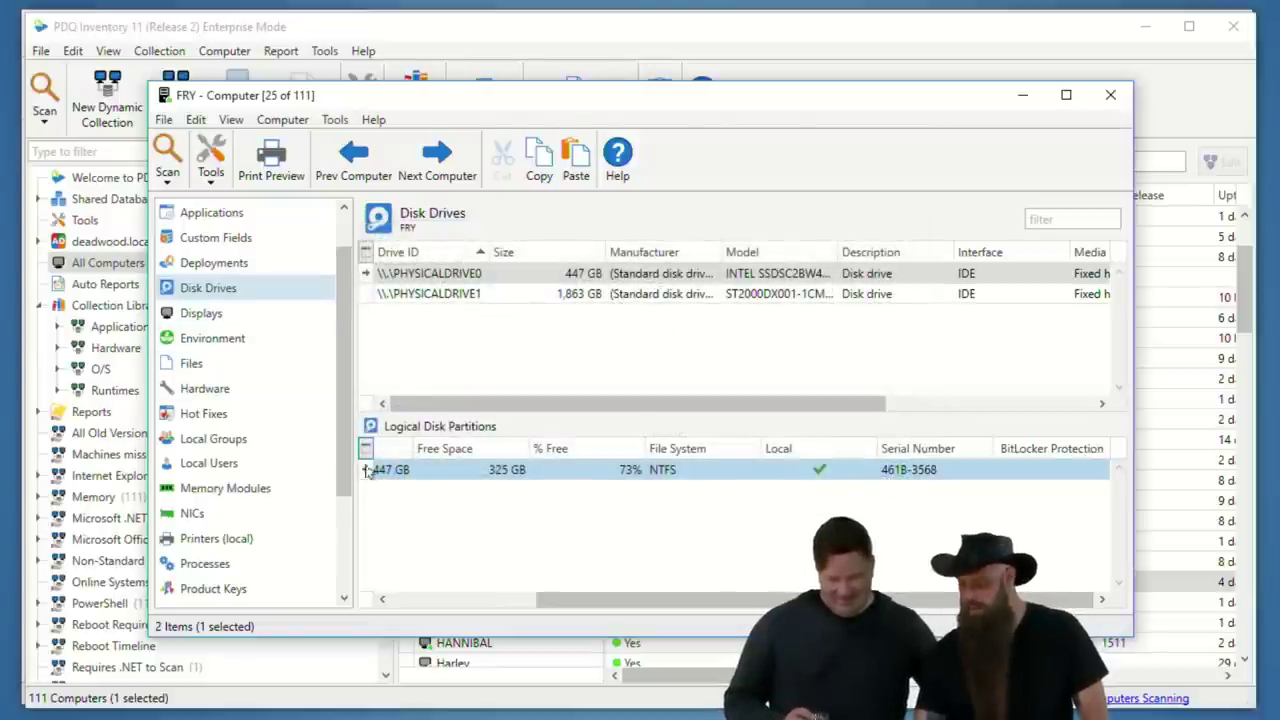
pyautogui.click(366, 449)
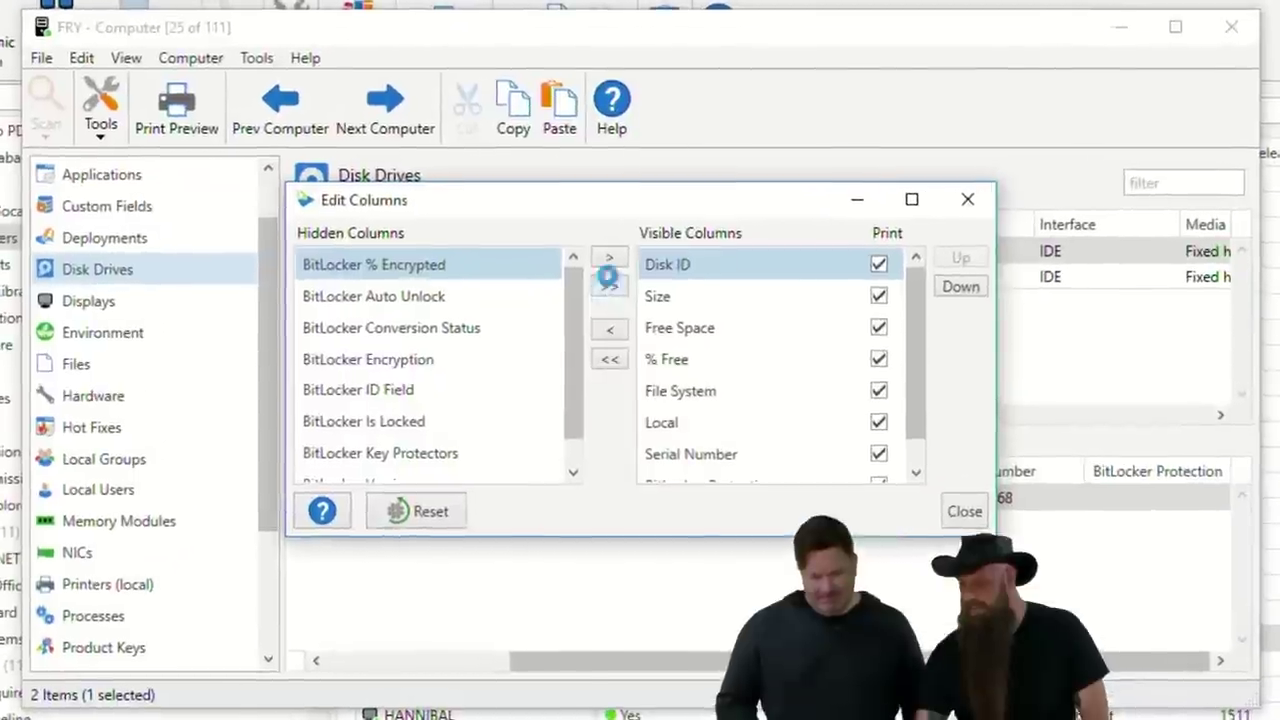
pyautogui.click(609, 281)
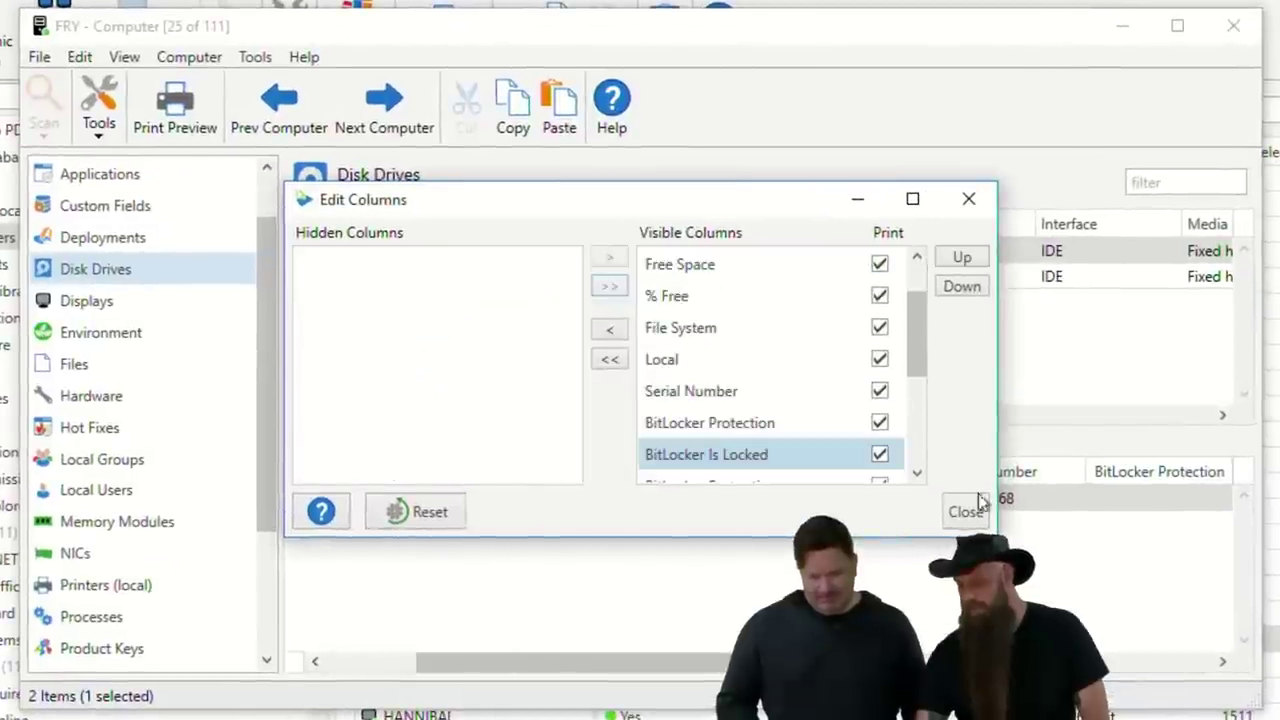
pyautogui.click(965, 510)
# Examine the BitLocker protection, lock and encryption columns for the partitions on FRY's first and second physical drives.
pyautogui.moveTo(735, 661); pyautogui.dragTo(872, 655)
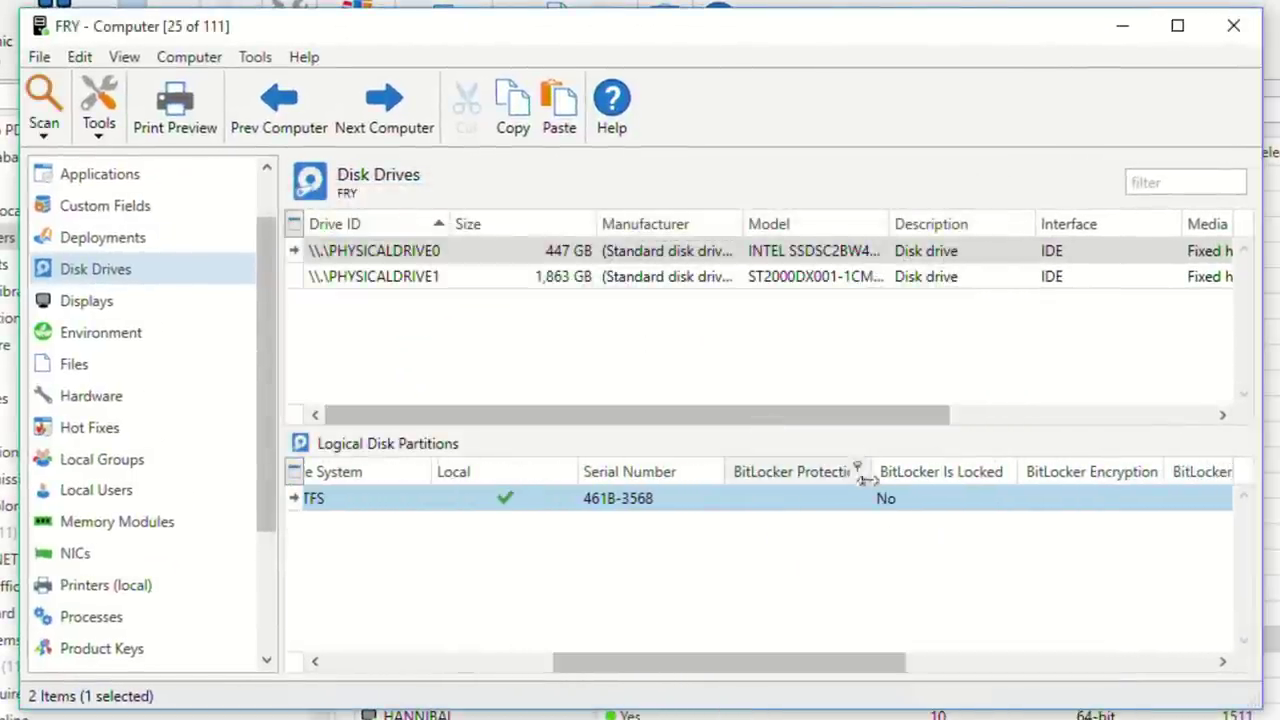
pyautogui.moveTo(853, 665); pyautogui.dragTo(562, 338)
pyautogui.click(470, 285)
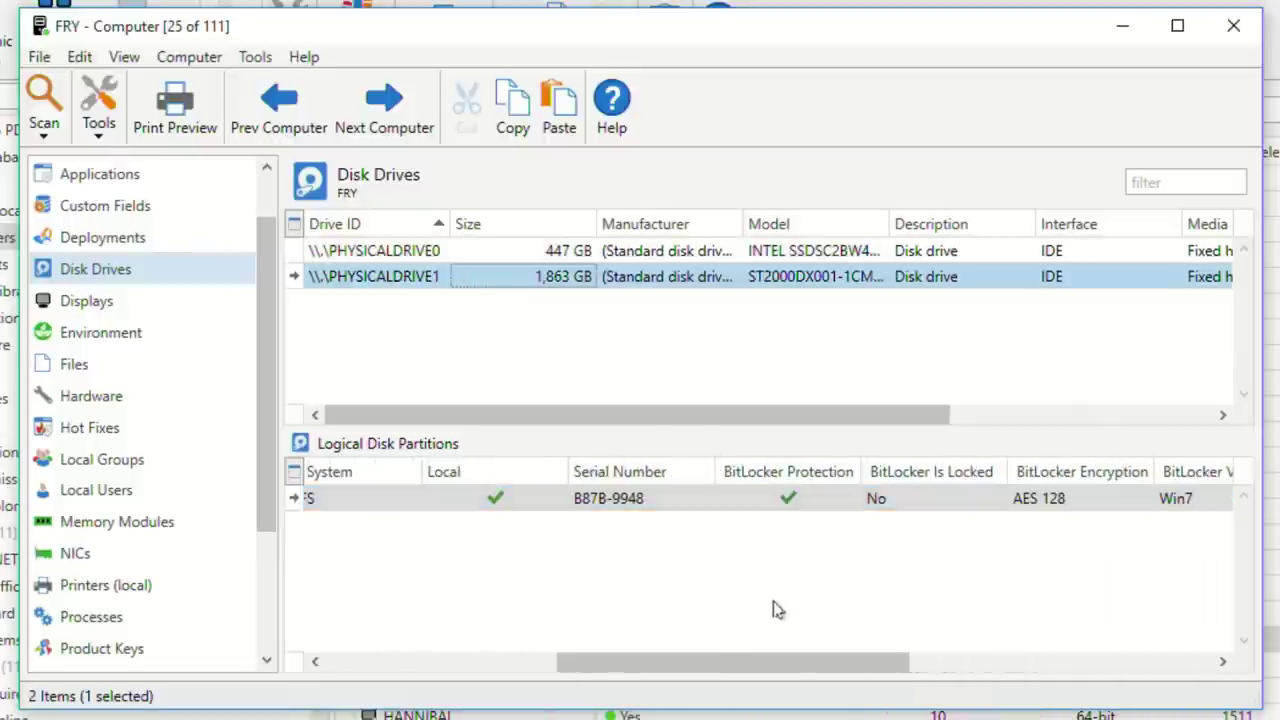
pyautogui.moveTo(720, 666); pyautogui.dragTo(689, 676)
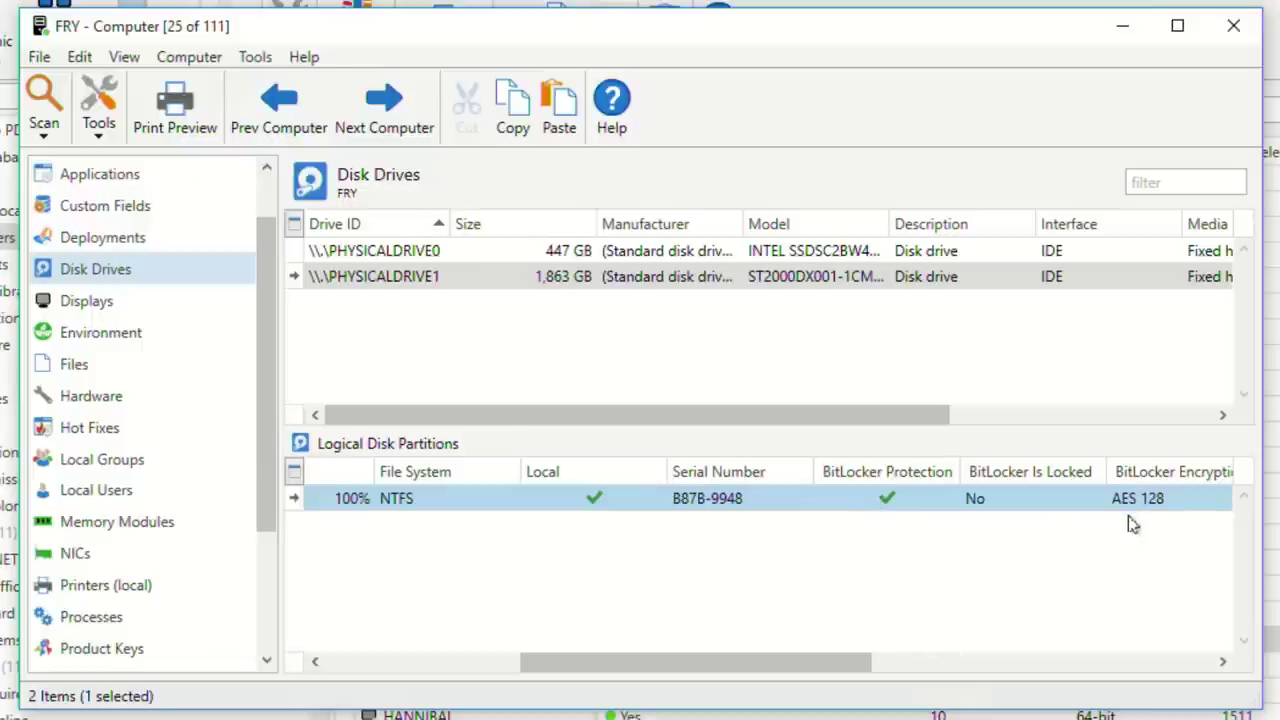
pyautogui.moveTo(829, 671); pyautogui.dragTo(670, 657)
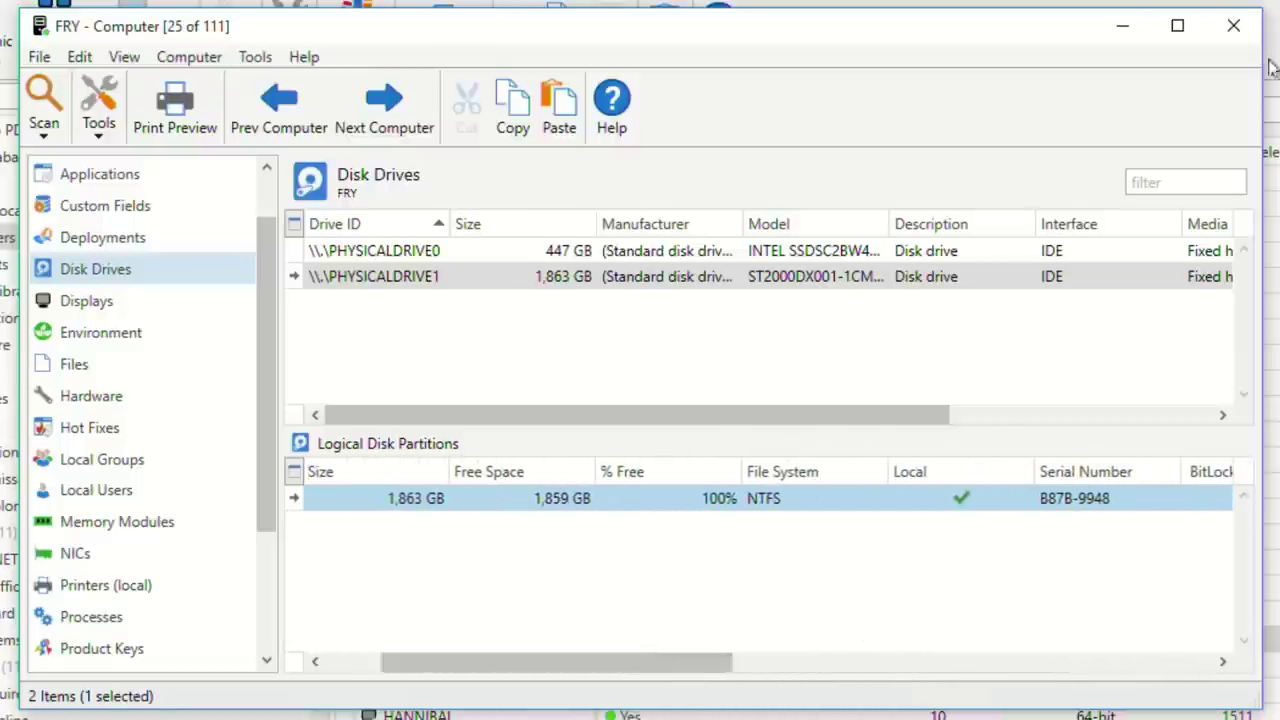
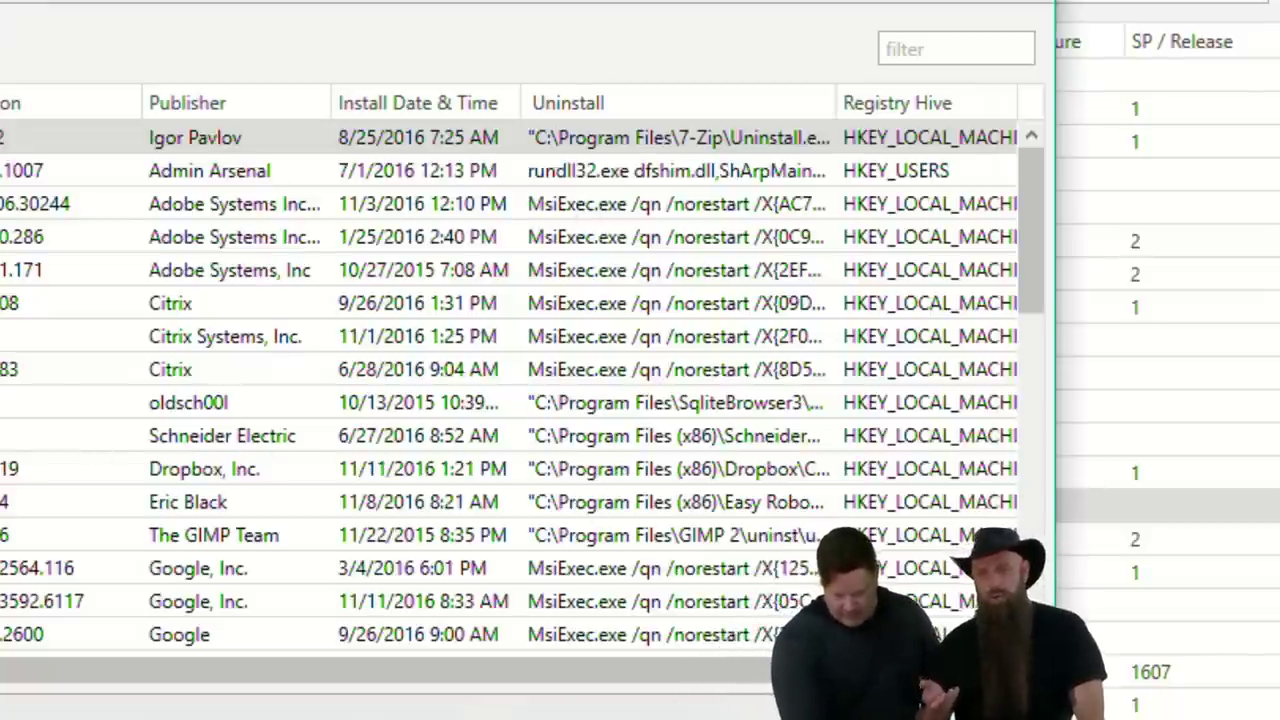
# View the remote uninstall command for Easy RoboCopy 1.0.14 on RAGNAR and close it without running it.
pyautogui.click(599, 506)
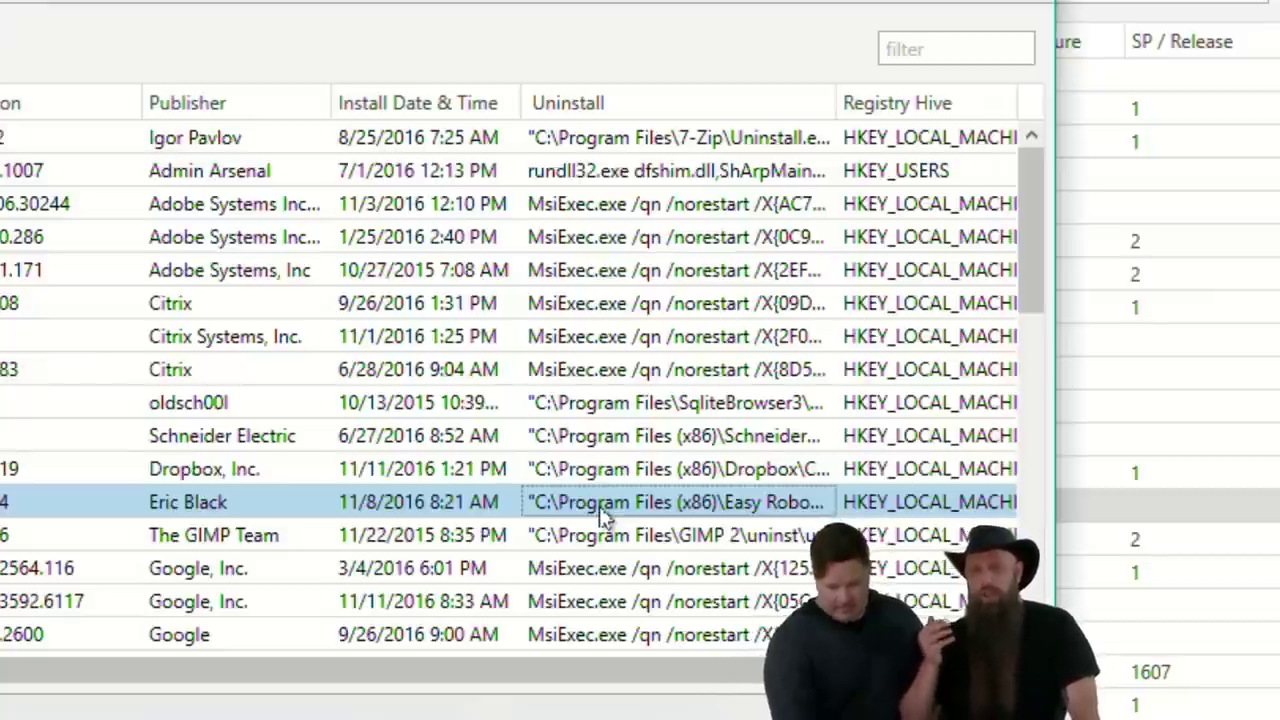
pyautogui.rightClick(605, 515)
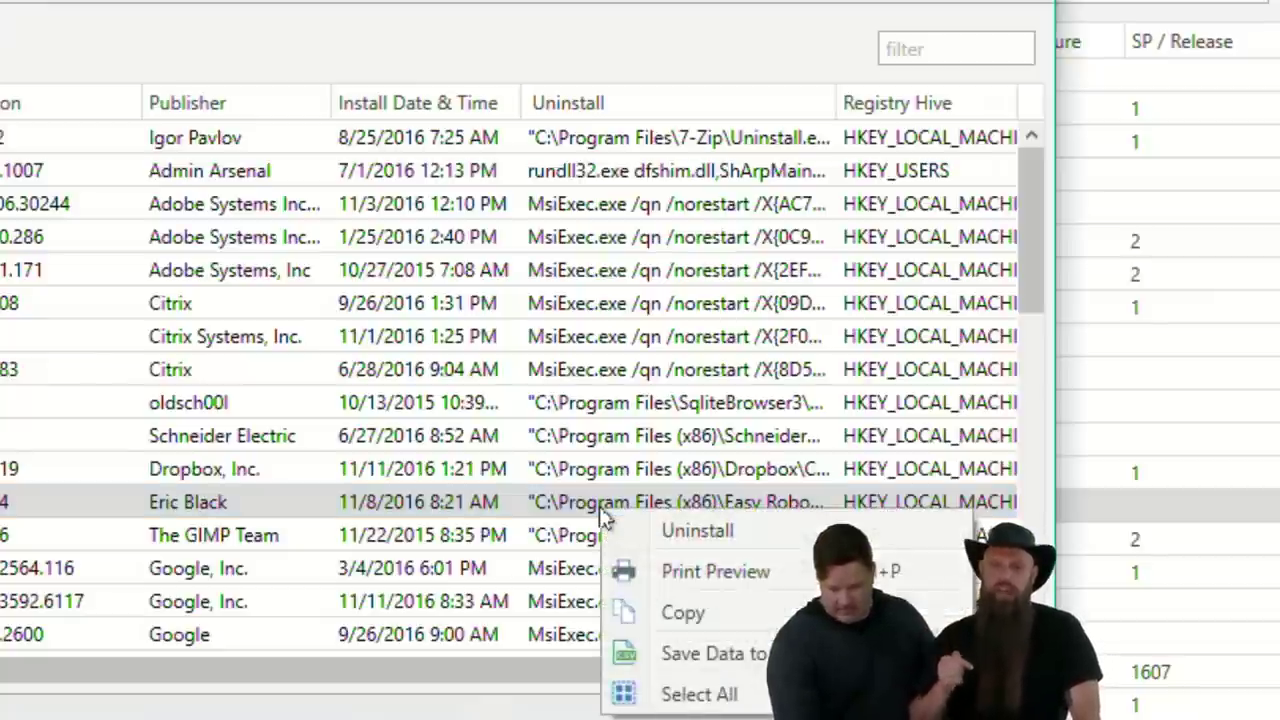
pyautogui.click(713, 520)
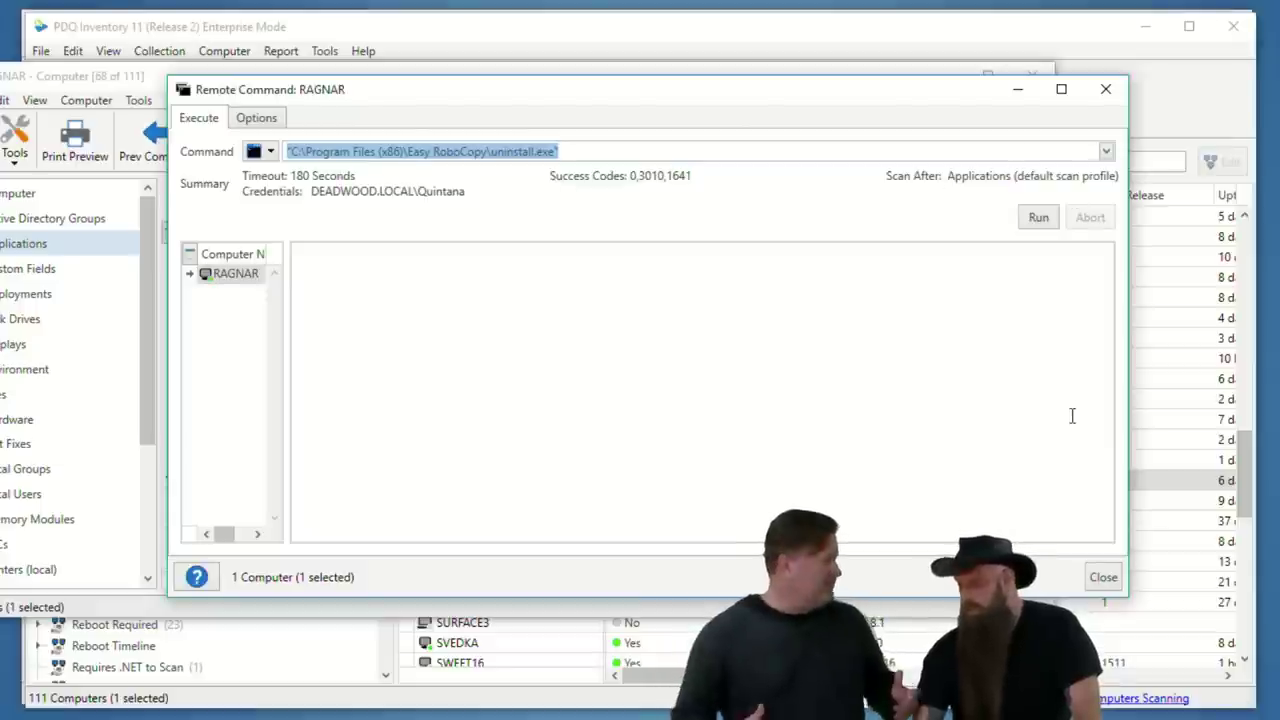
pyautogui.click(1103, 578)
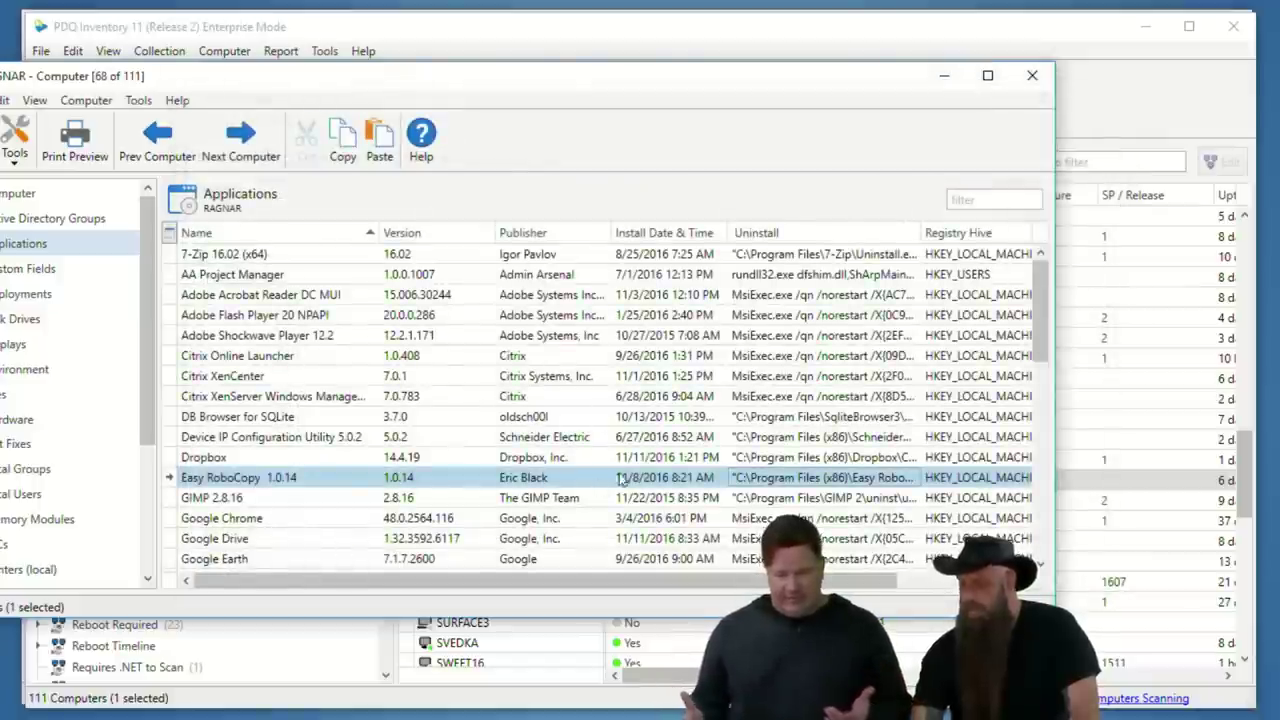
# View the remote uninstall command for Citrix XenCenter on RAGNAR and close it without running it.
pyautogui.click(728, 378)
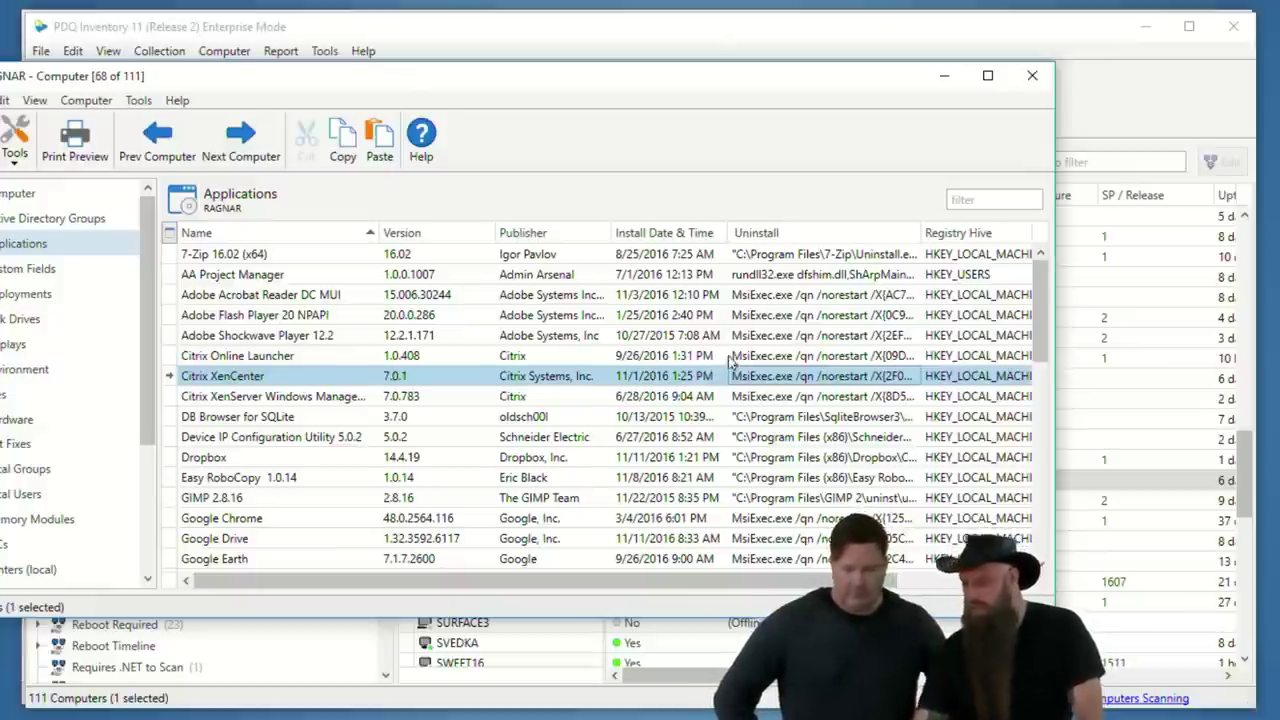
pyautogui.rightClick(748, 376)
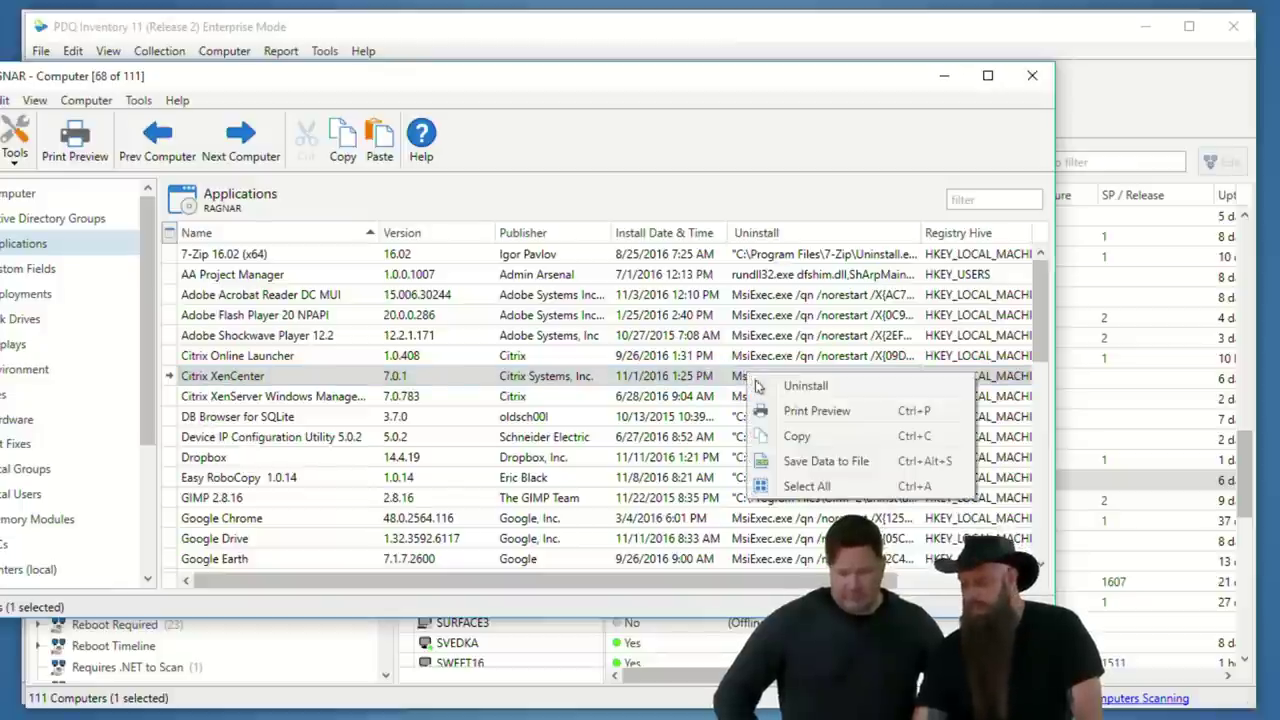
pyautogui.click(805, 386)
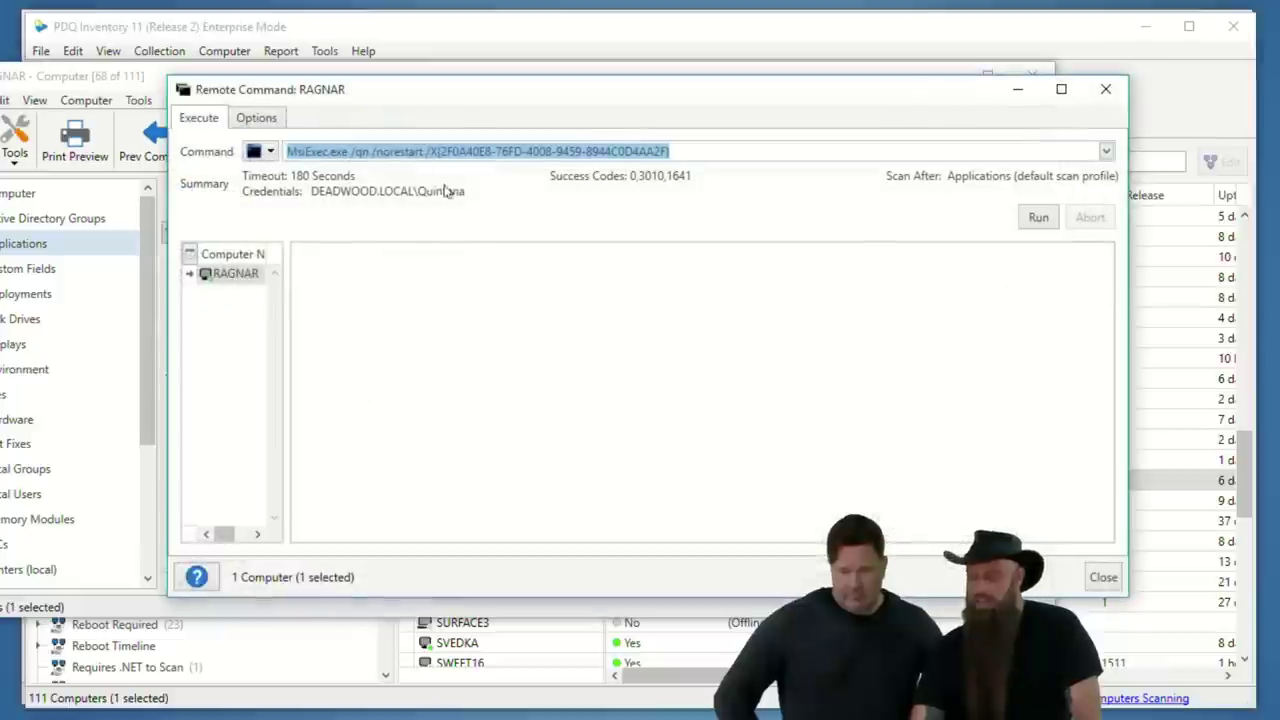
pyautogui.click(1098, 576)
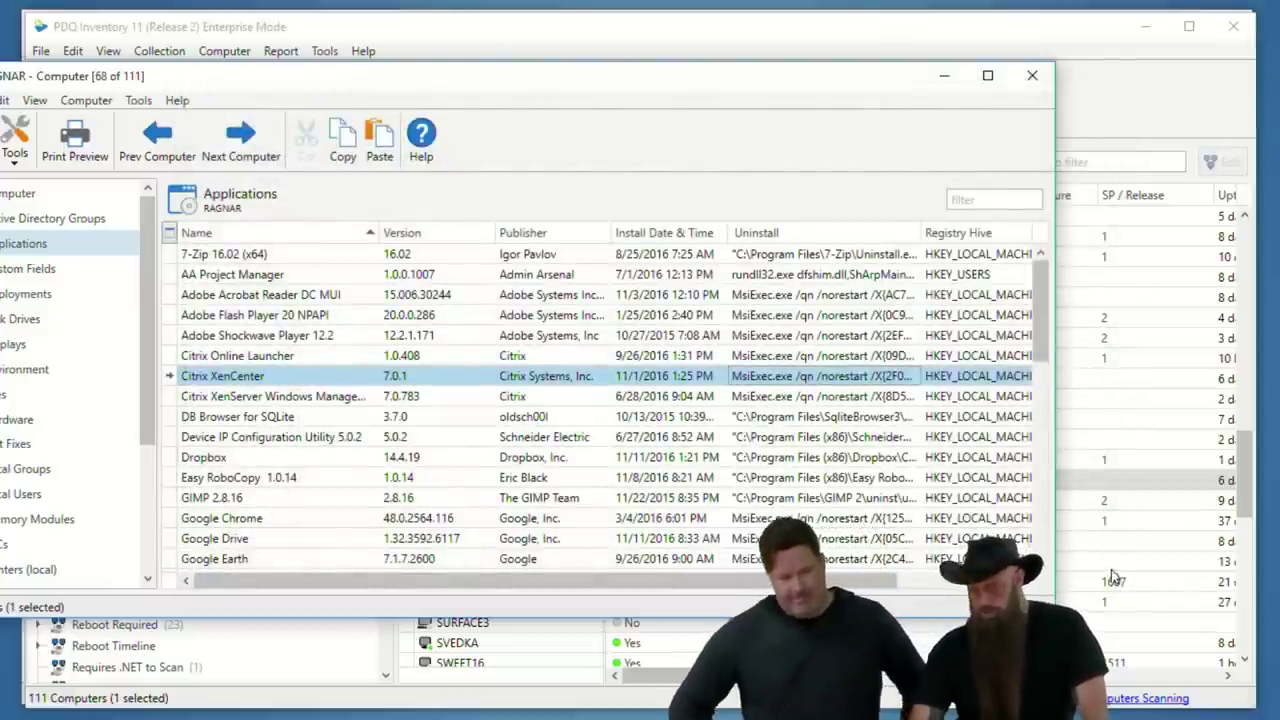
# Look through RAGNAR's applications to Mozilla Firefox 49.0.1, select it and close the computer window.
pyautogui.scroll(-2, 344, 500)
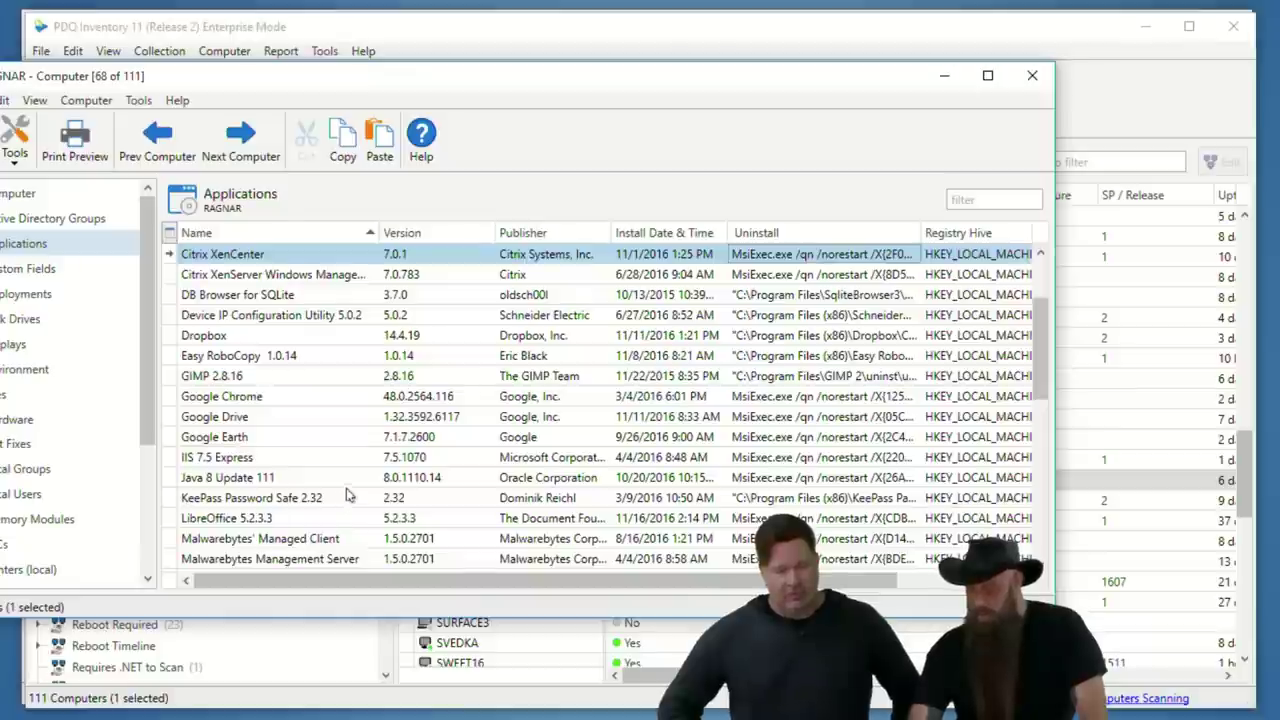
pyautogui.scroll(-5, 355, 493)
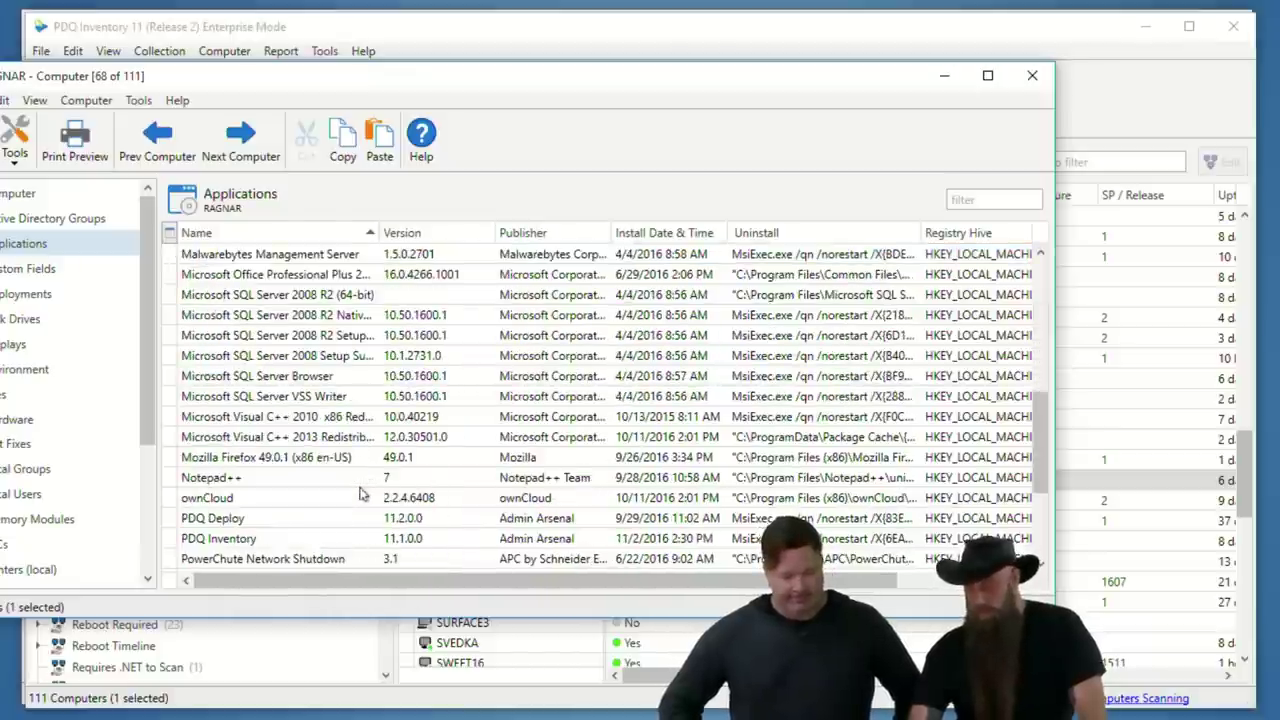
pyautogui.click(328, 462)
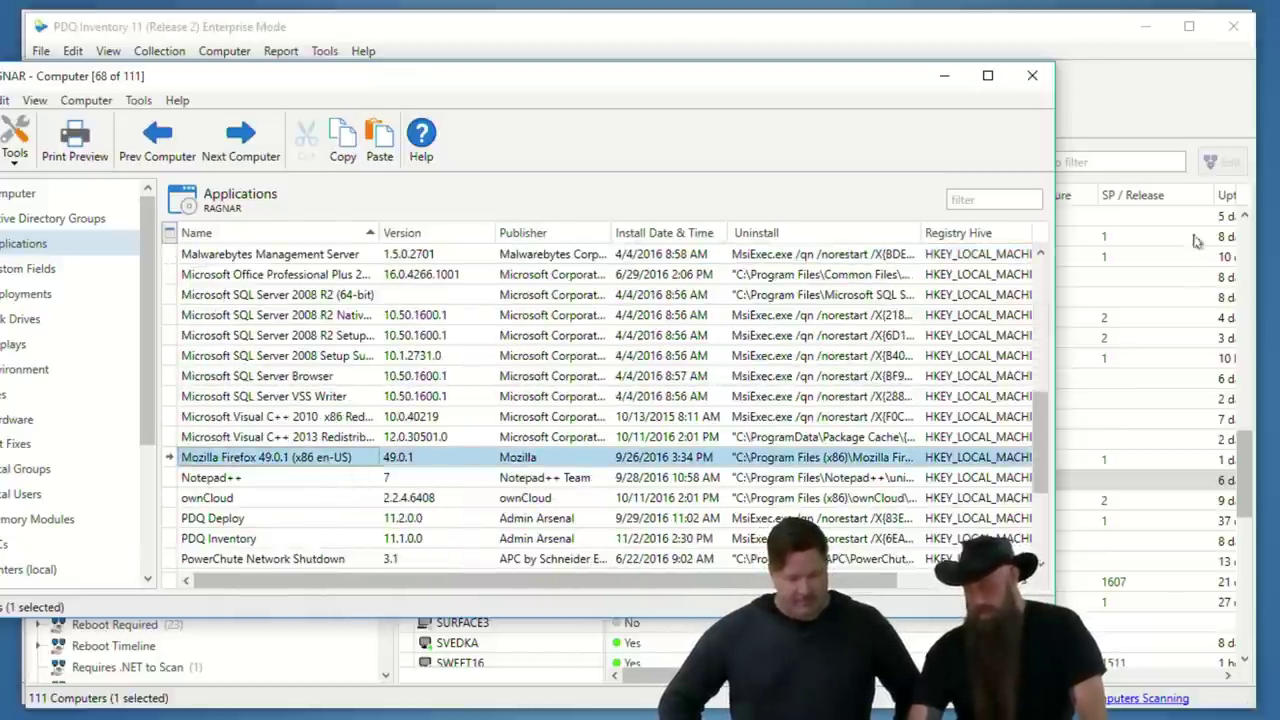
pyautogui.click(1032, 75)
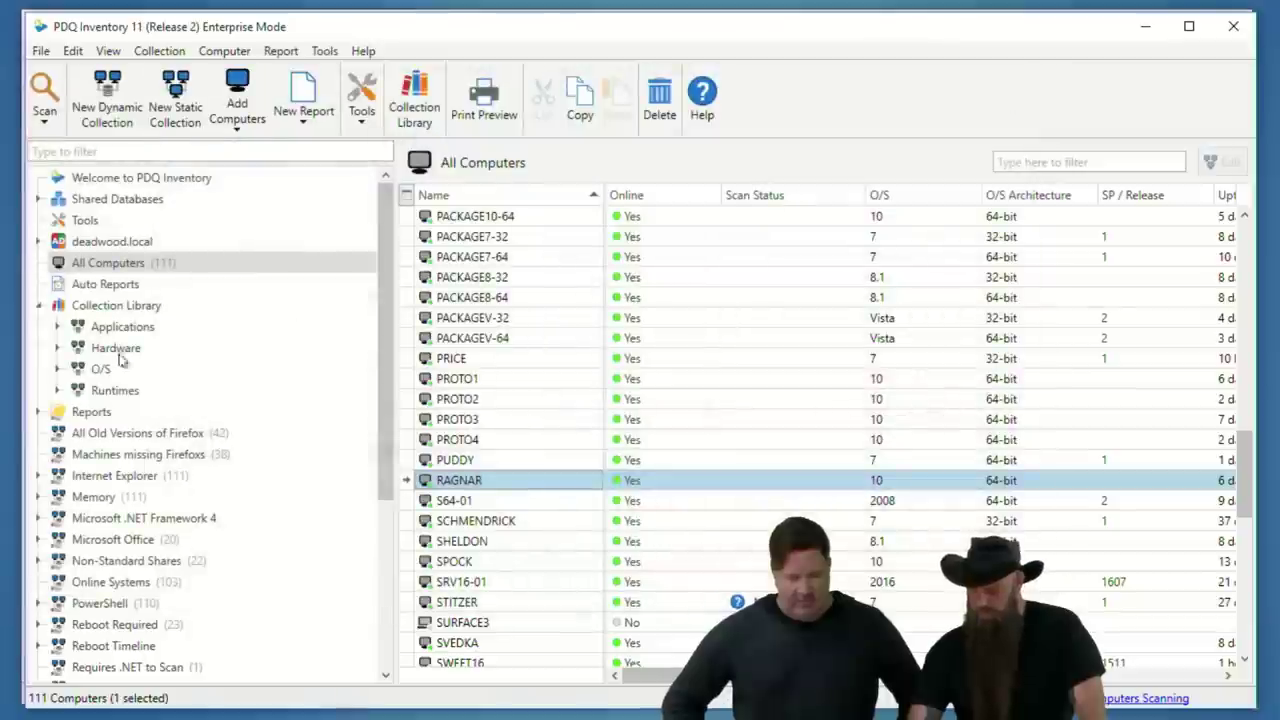
# Open the remote uninstall command for Mozilla Firefox 49.0.1 on RAGNAR, append -ms to it and close it without running.
pyautogui.doubleClick(450, 480)
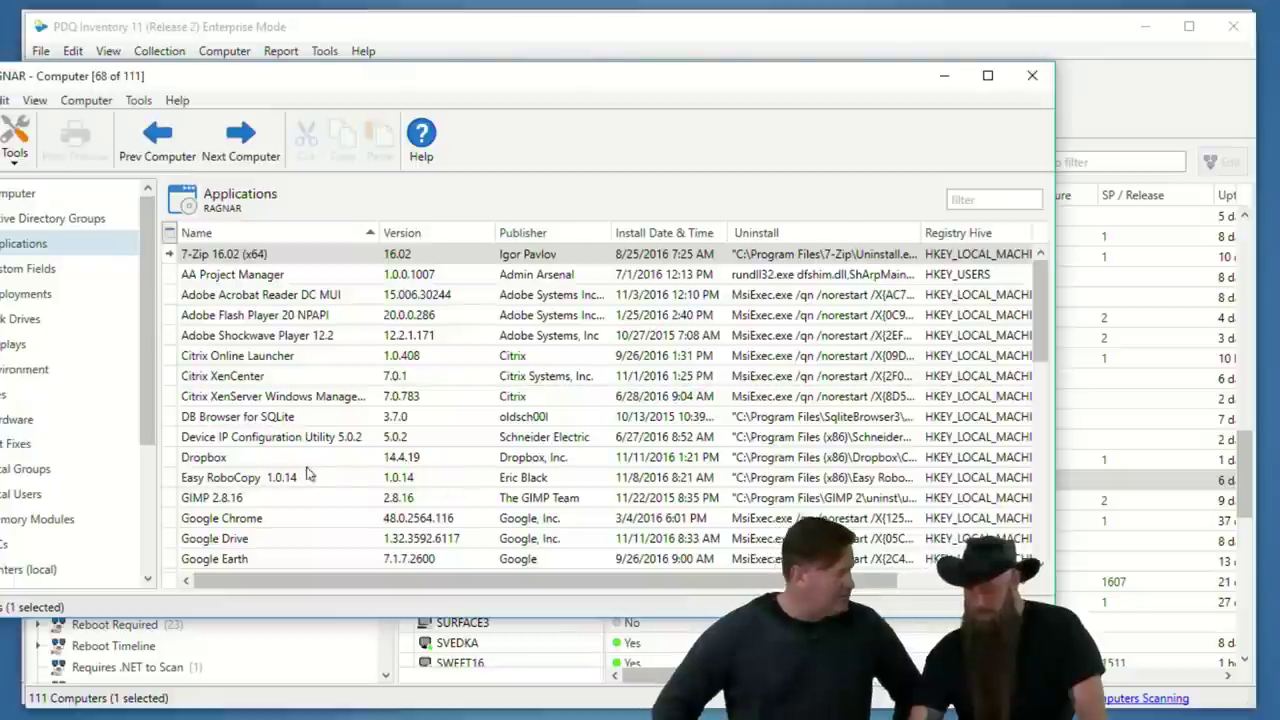
pyautogui.scroll(-5, 293, 477)
pyautogui.scroll(-1, 293, 477)
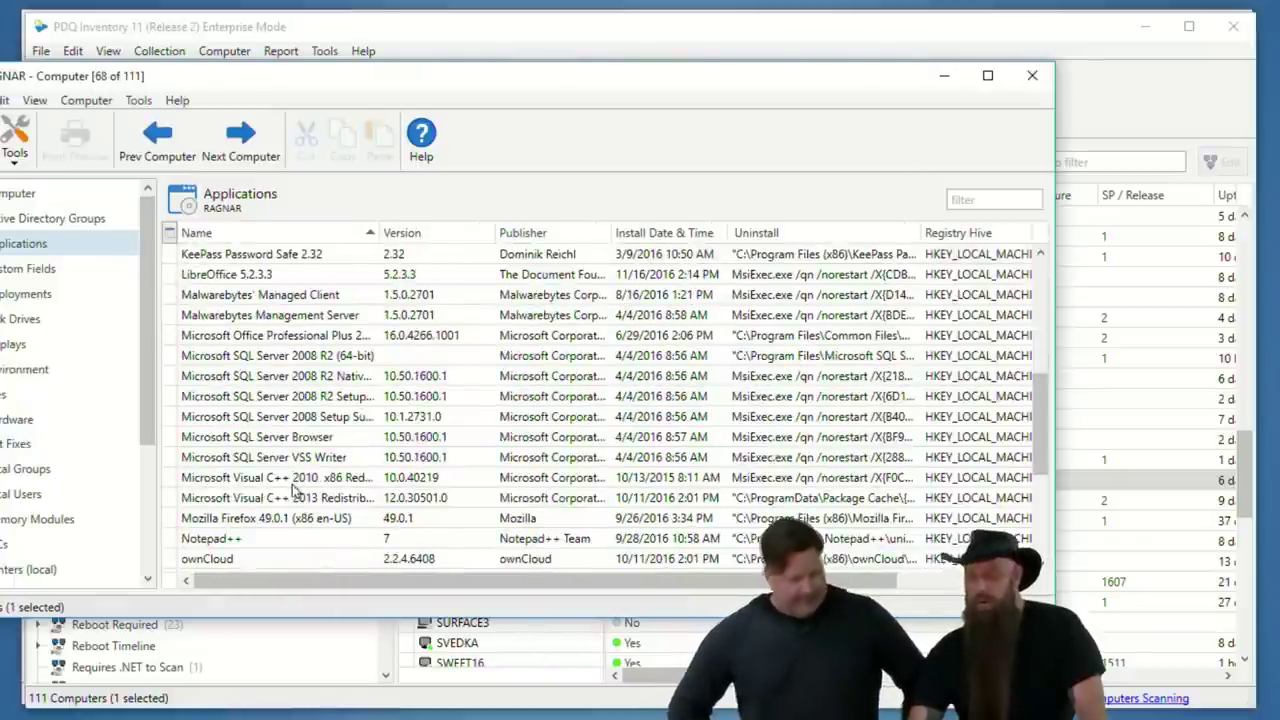
pyautogui.click(288, 525)
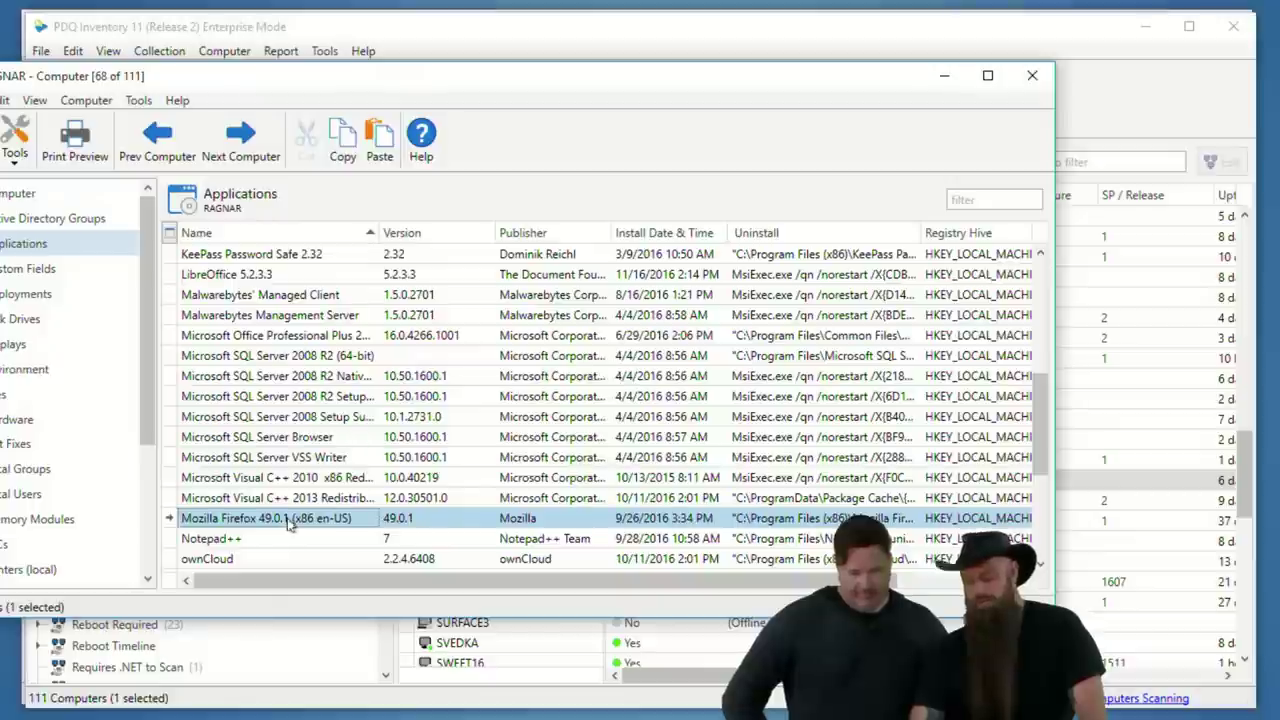
pyautogui.rightClick(289, 523)
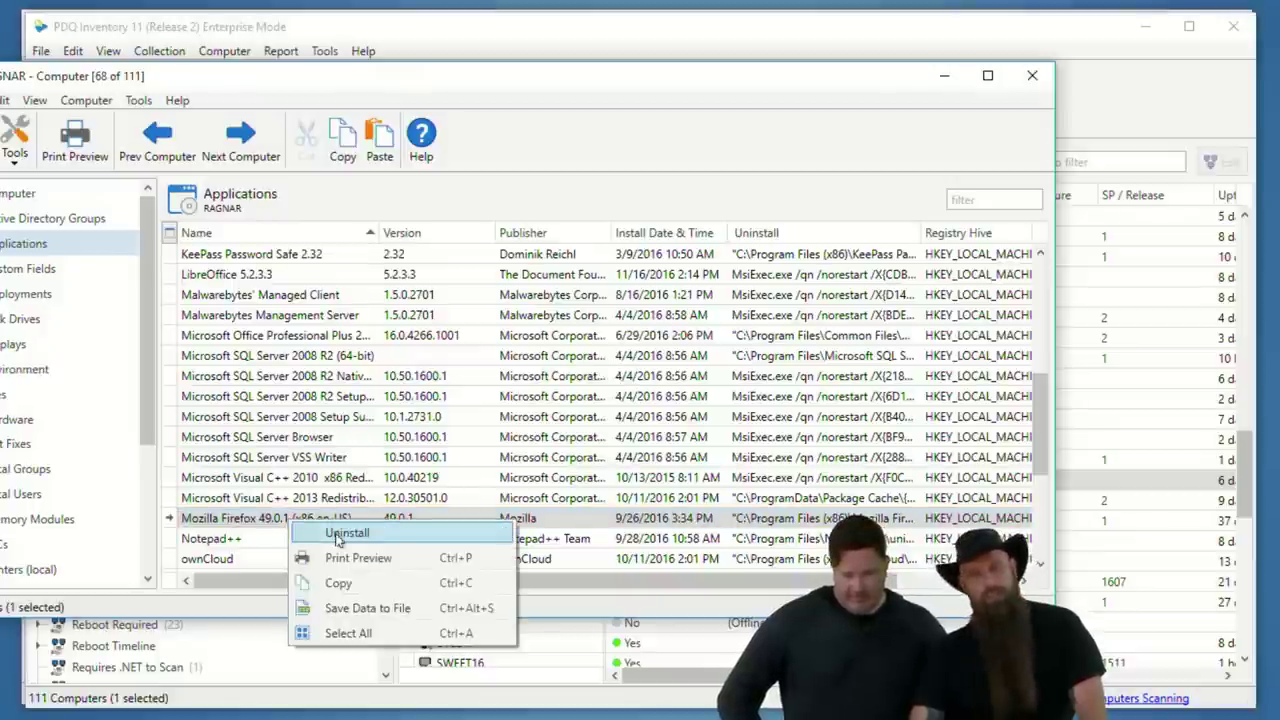
pyautogui.click(338, 537)
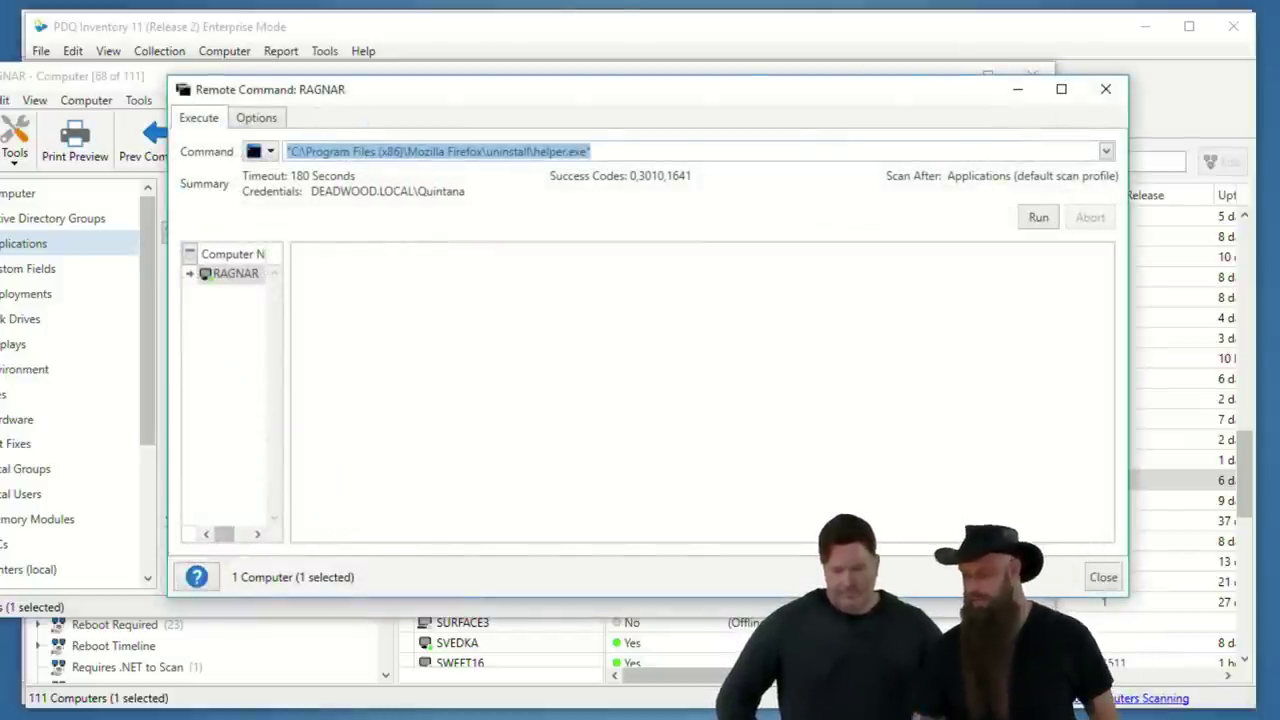
pyautogui.click(616, 154)
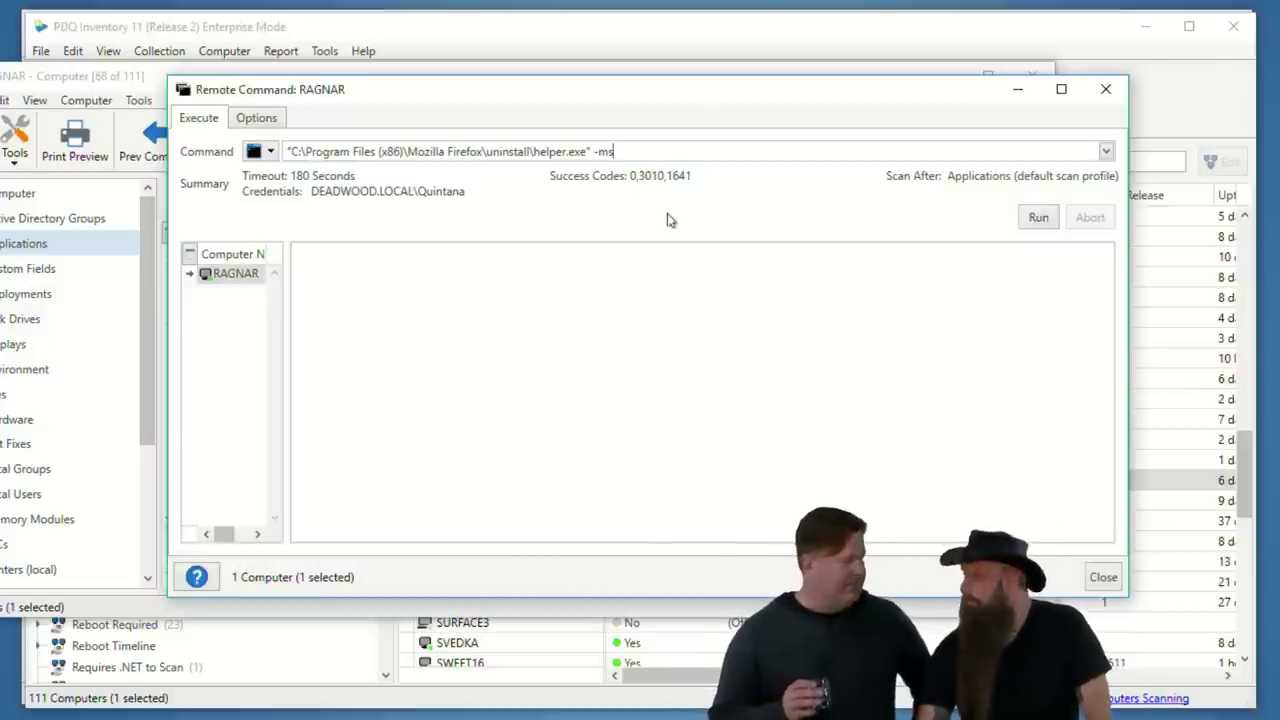
pyautogui.click(1104, 578)
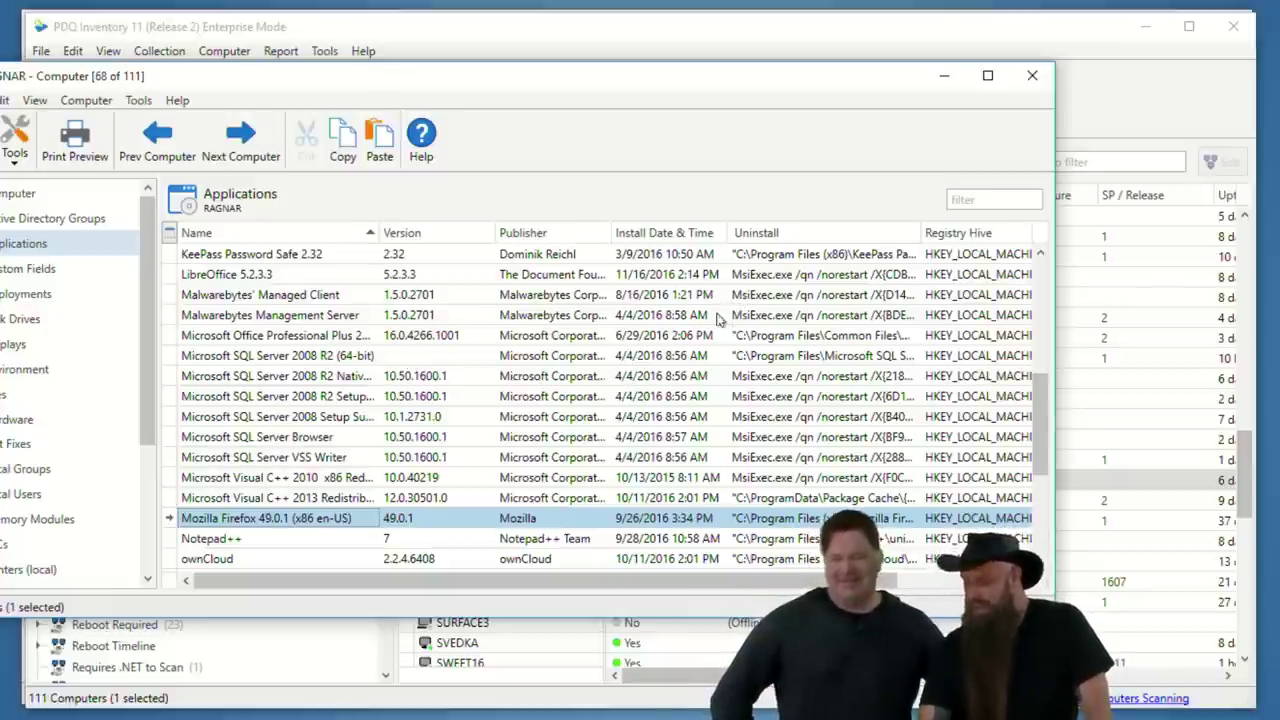
# Close RAGNAR's window and select FastStone Image Viewer 6.0 in PACKAGE8-32's applications.
pyautogui.click(313, 258)
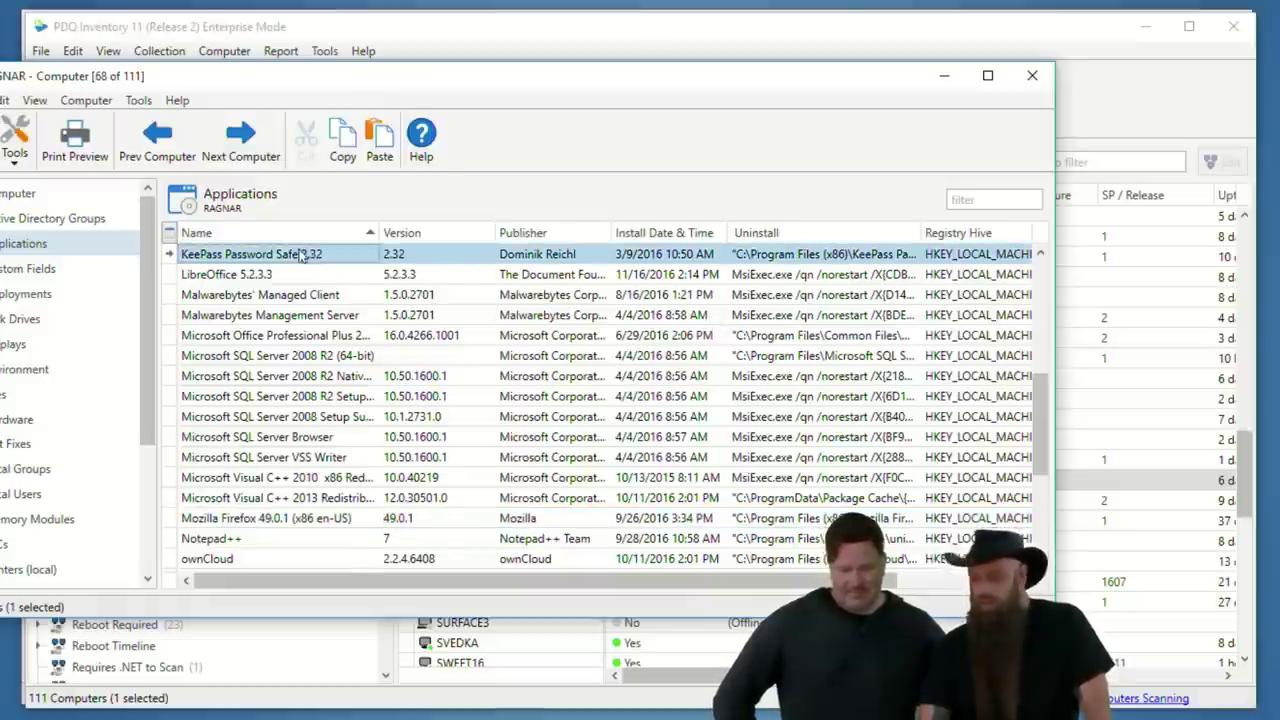
pyautogui.click(1032, 75)
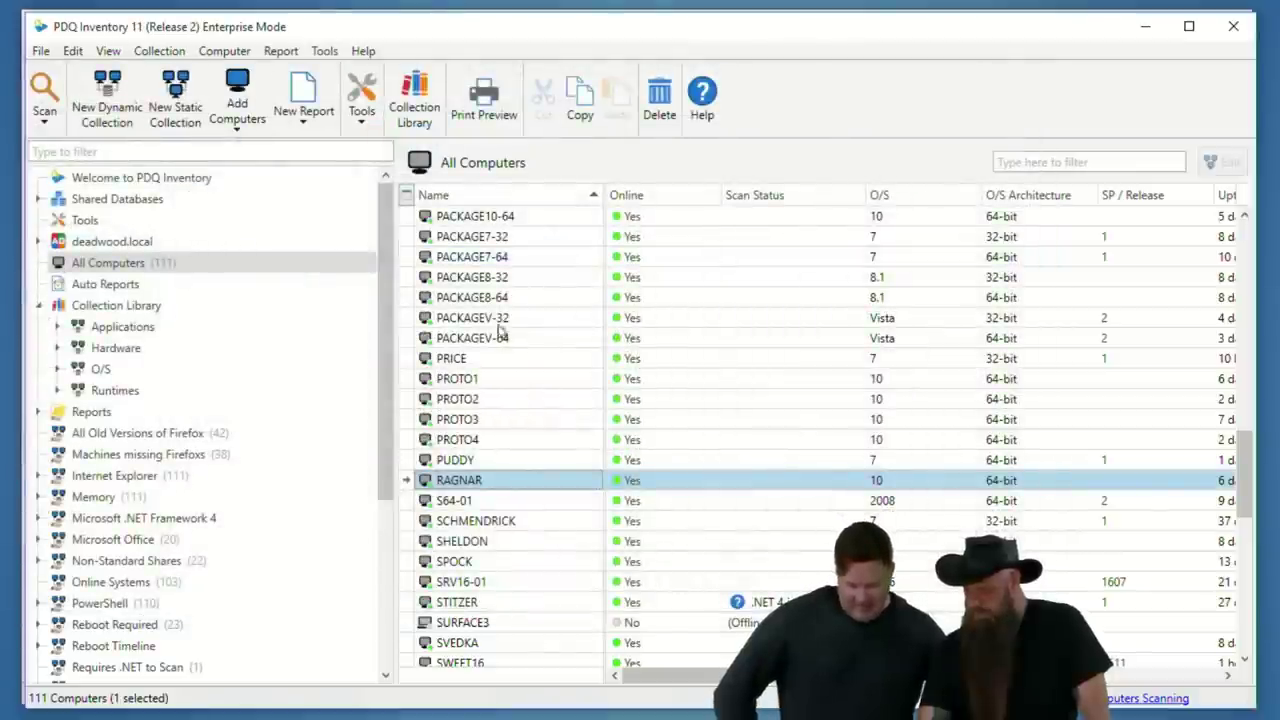
pyautogui.click(480, 271)
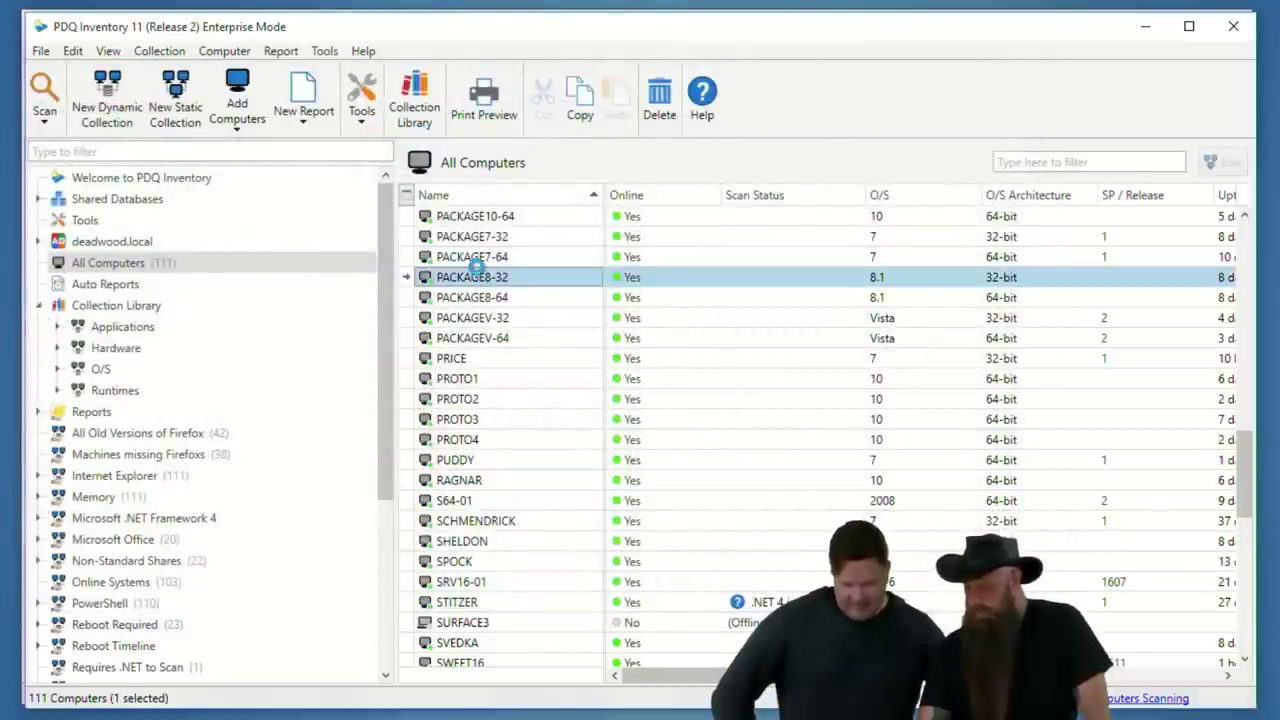
pyautogui.doubleClick(478, 268)
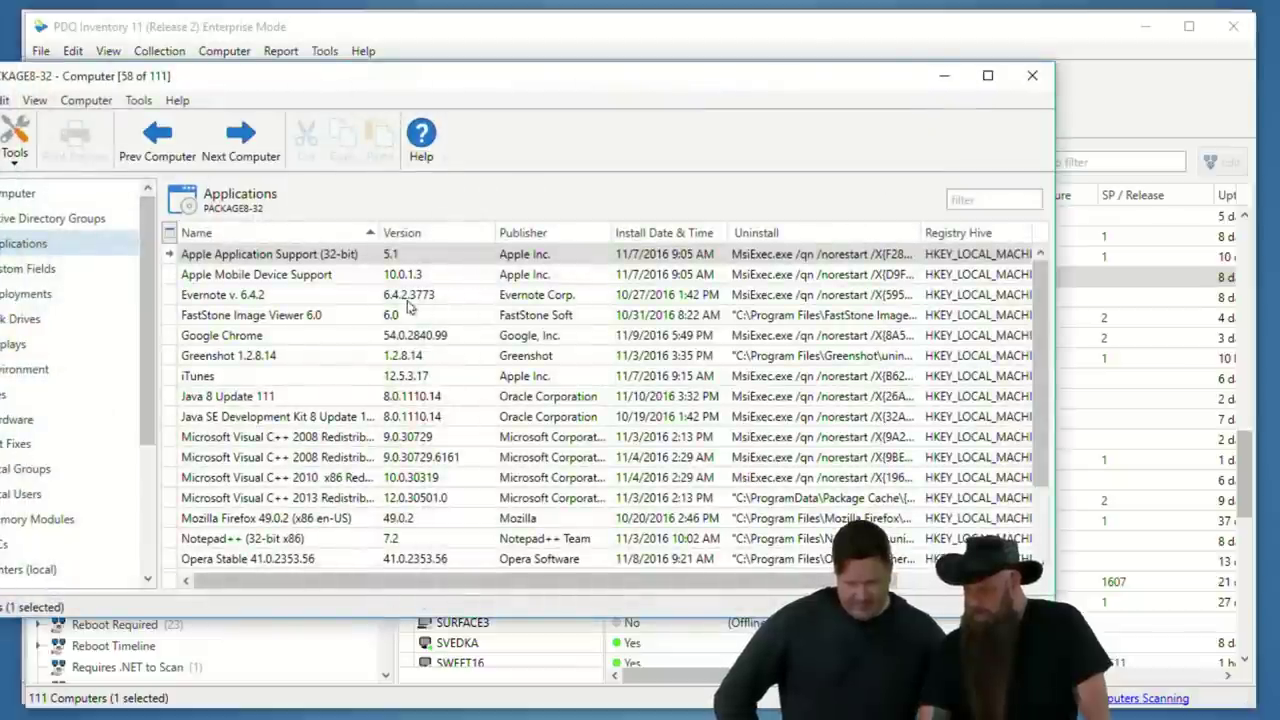
pyautogui.click(333, 315)
pyautogui.moveTo(338, 88); pyautogui.dragTo(479, 99)
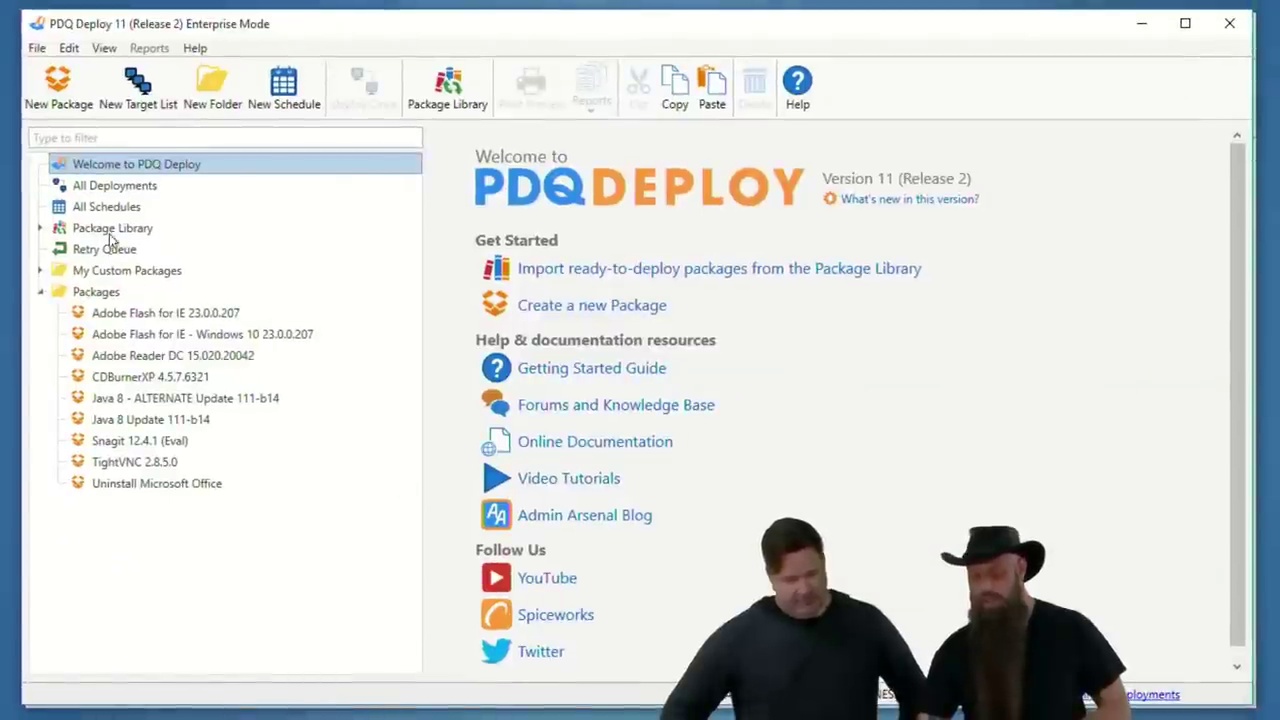
# In PDQ Deploy, filter the Package Library for "fast" and import the FastStone Image Viewer 6.0 package.
pyautogui.click(112, 232)
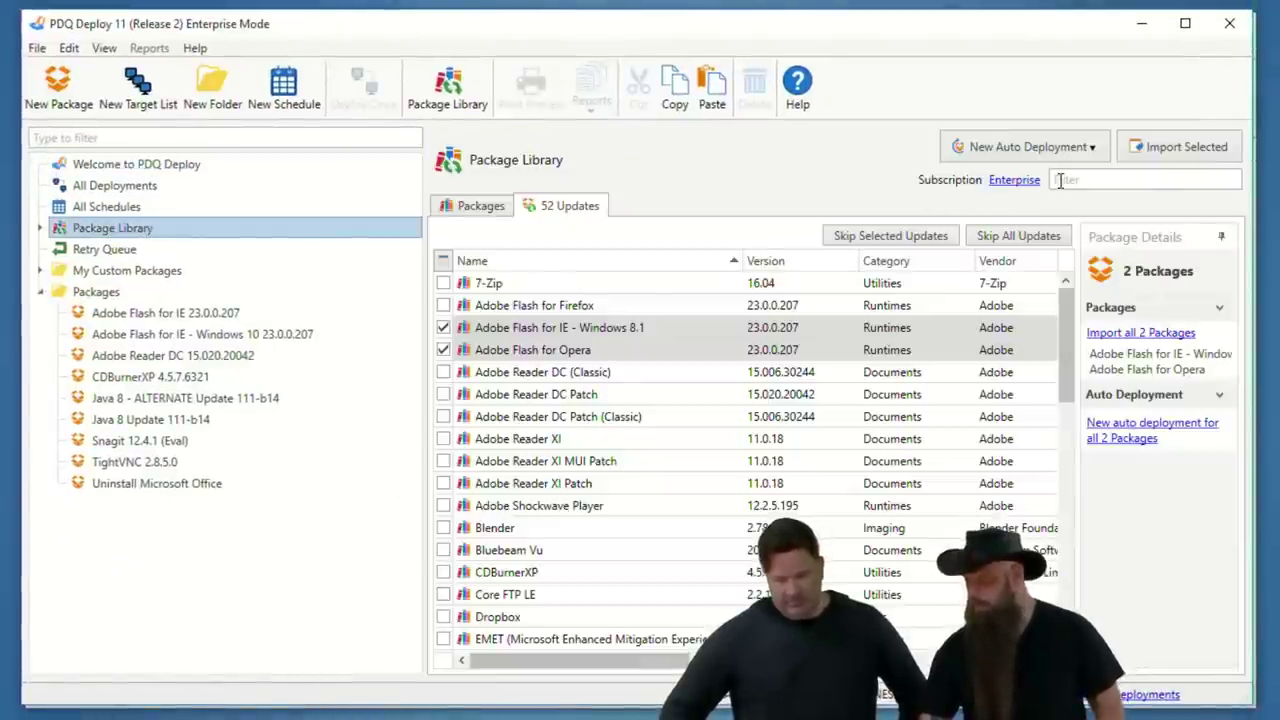
pyautogui.click(1061, 180)
pyautogui.write('fast')
pyautogui.click(443, 283)
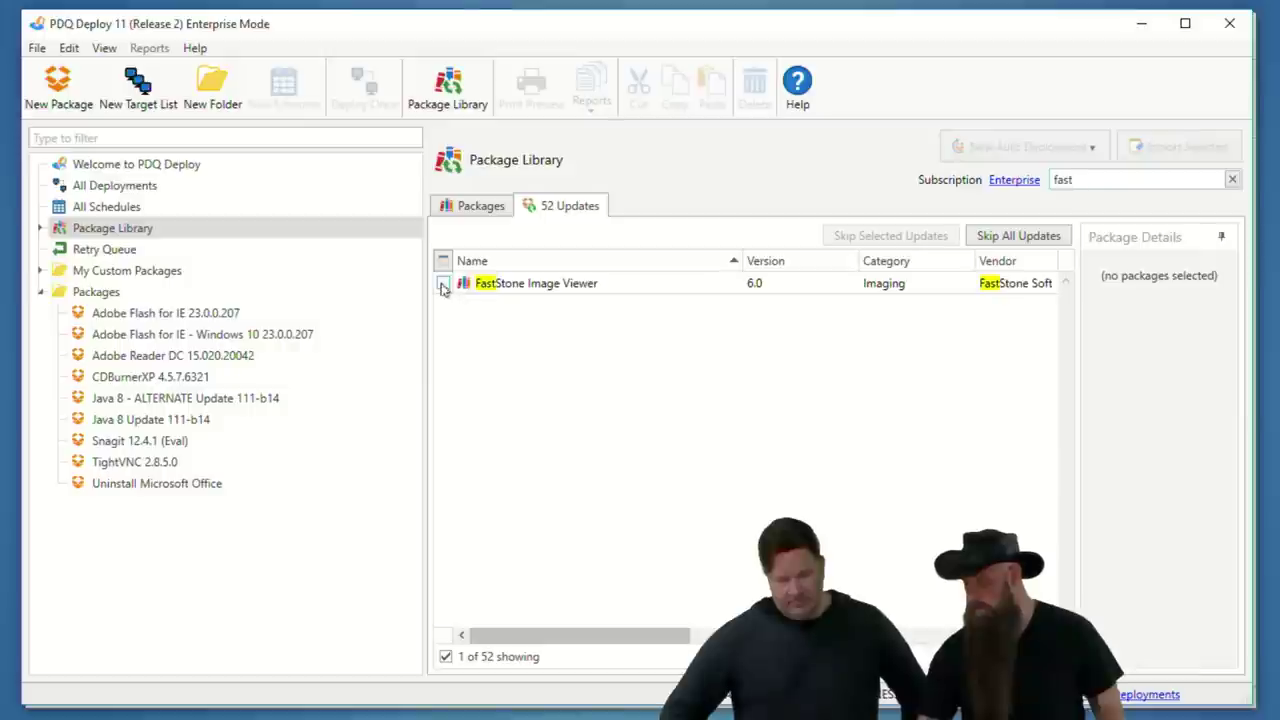
pyautogui.click(1170, 147)
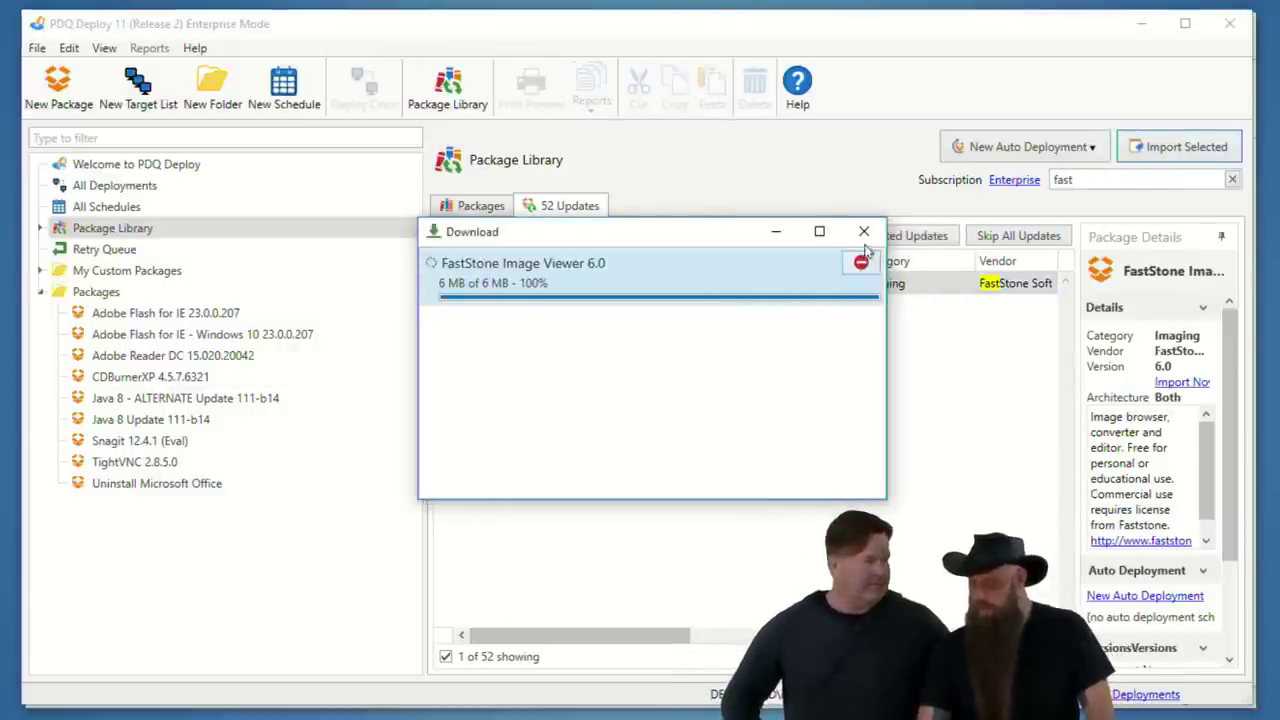
pyautogui.click(864, 231)
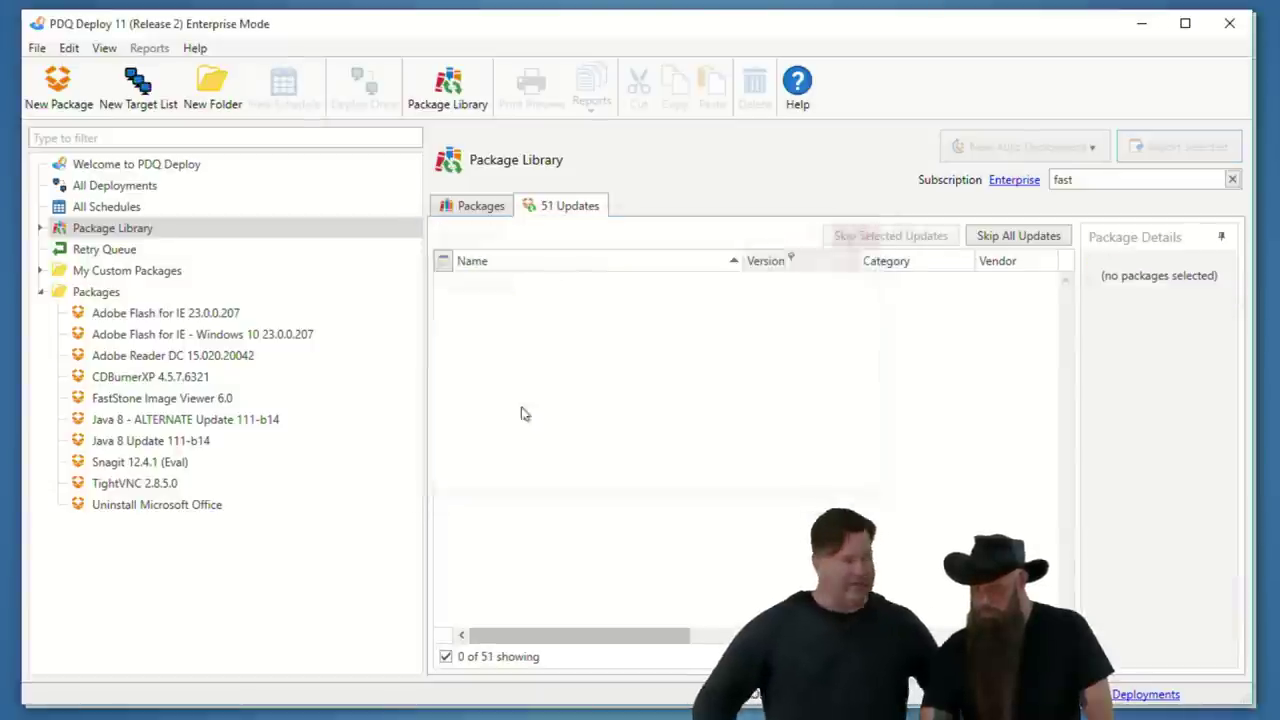
# Check the silent parameters of the install step in the FastStone Image Viewer 6.0 package and close the package.
pyautogui.doubleClick(177, 398)
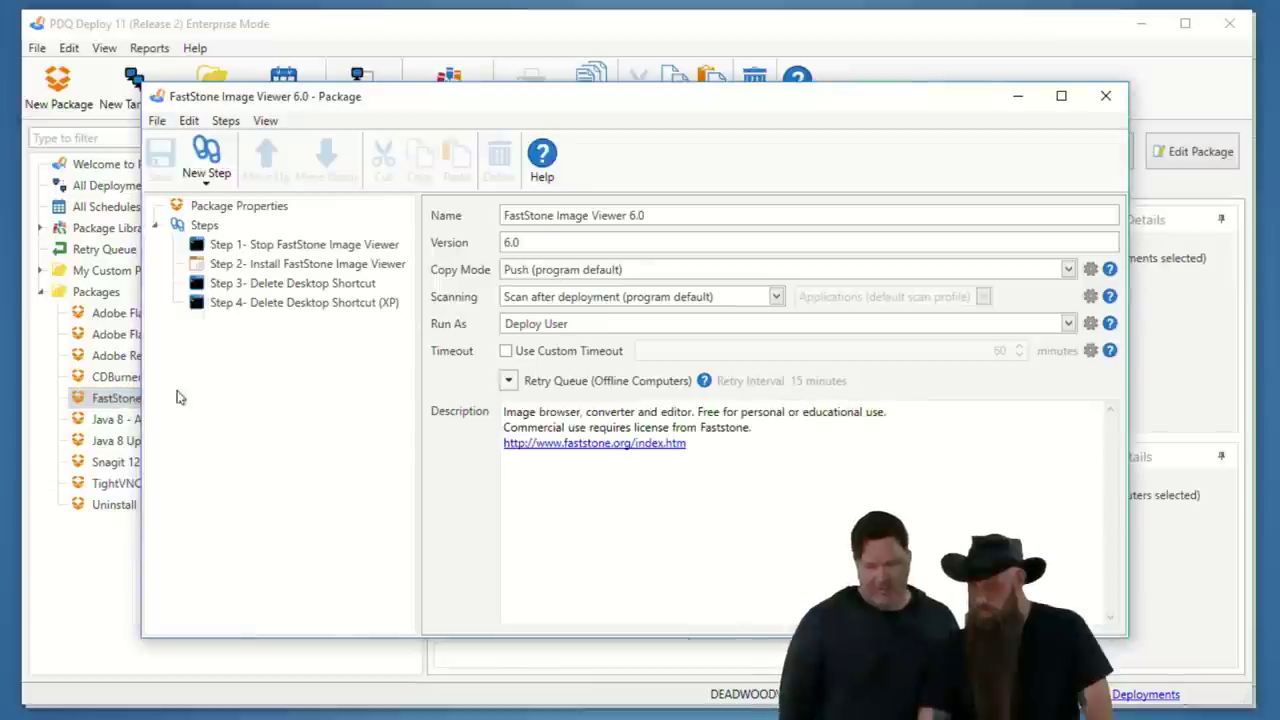
pyautogui.click(228, 268)
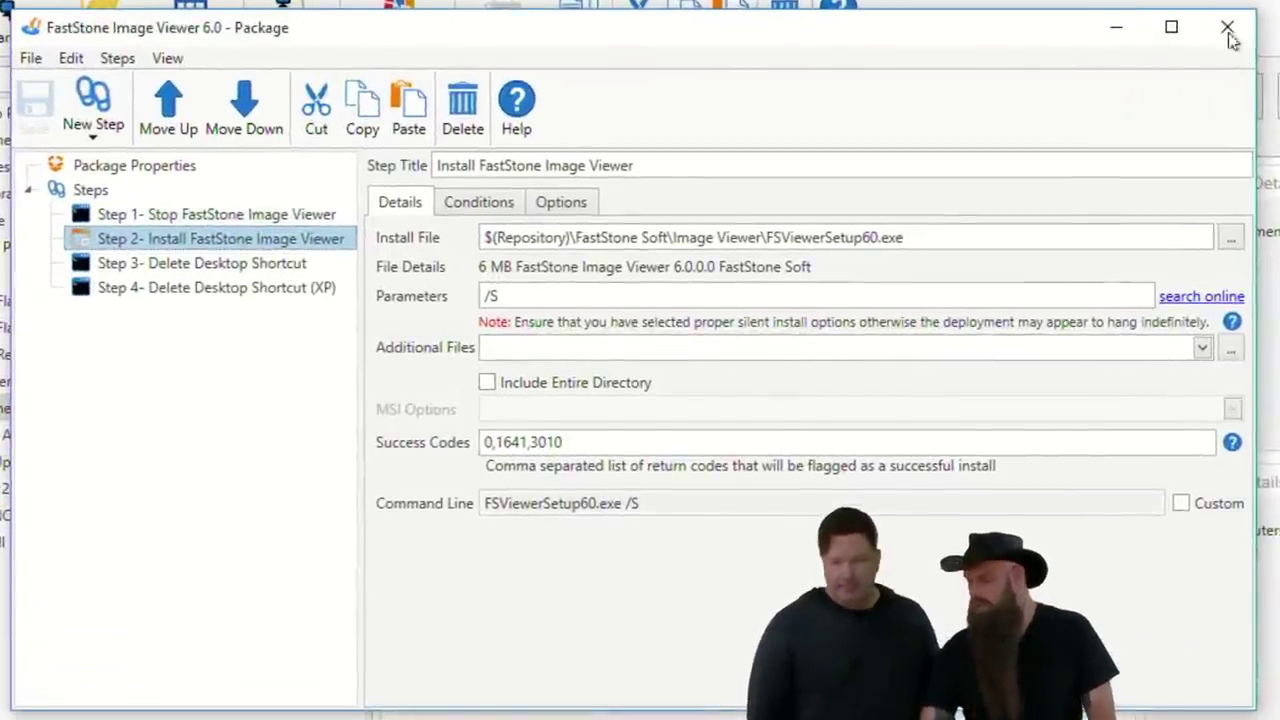
pyautogui.click(1109, 93)
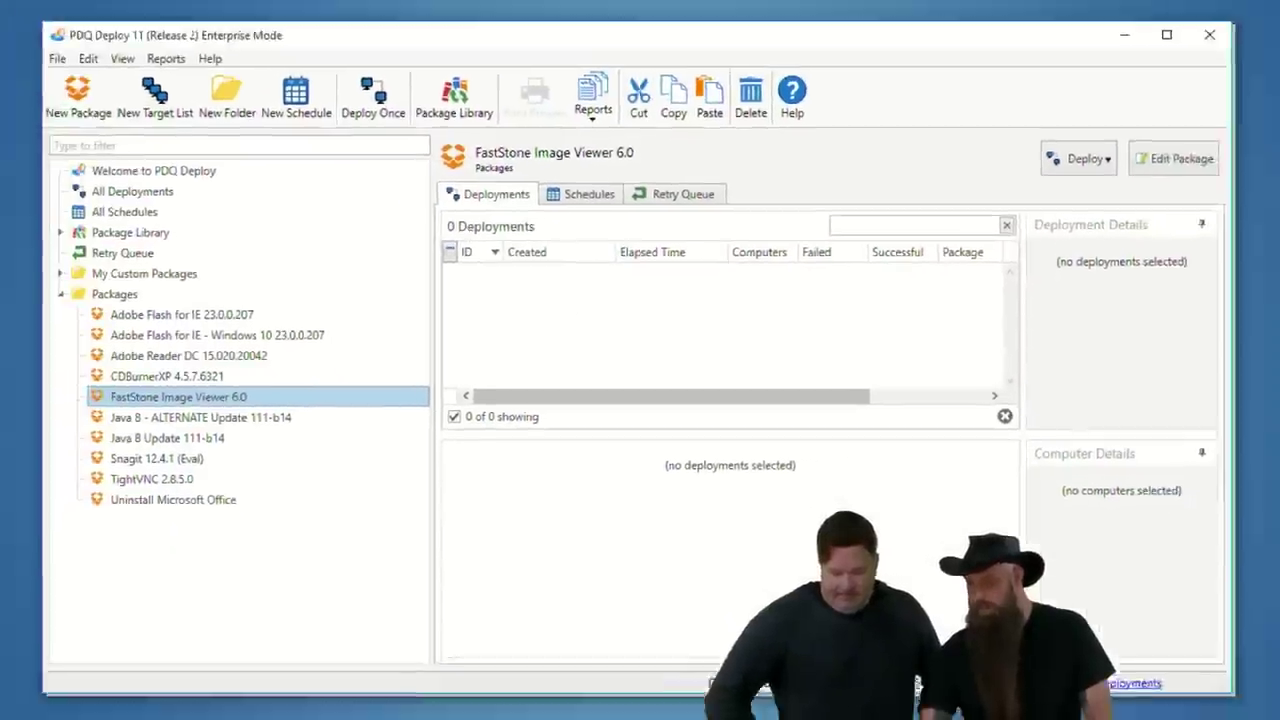
# Back in PDQ Inventory, run FastStone Image Viewer's uninstall command on PACKAGE8-32 with /S appended, and close the command and computer windows.
pyautogui.moveTo(566, 704)
pyautogui.click(606, 620)
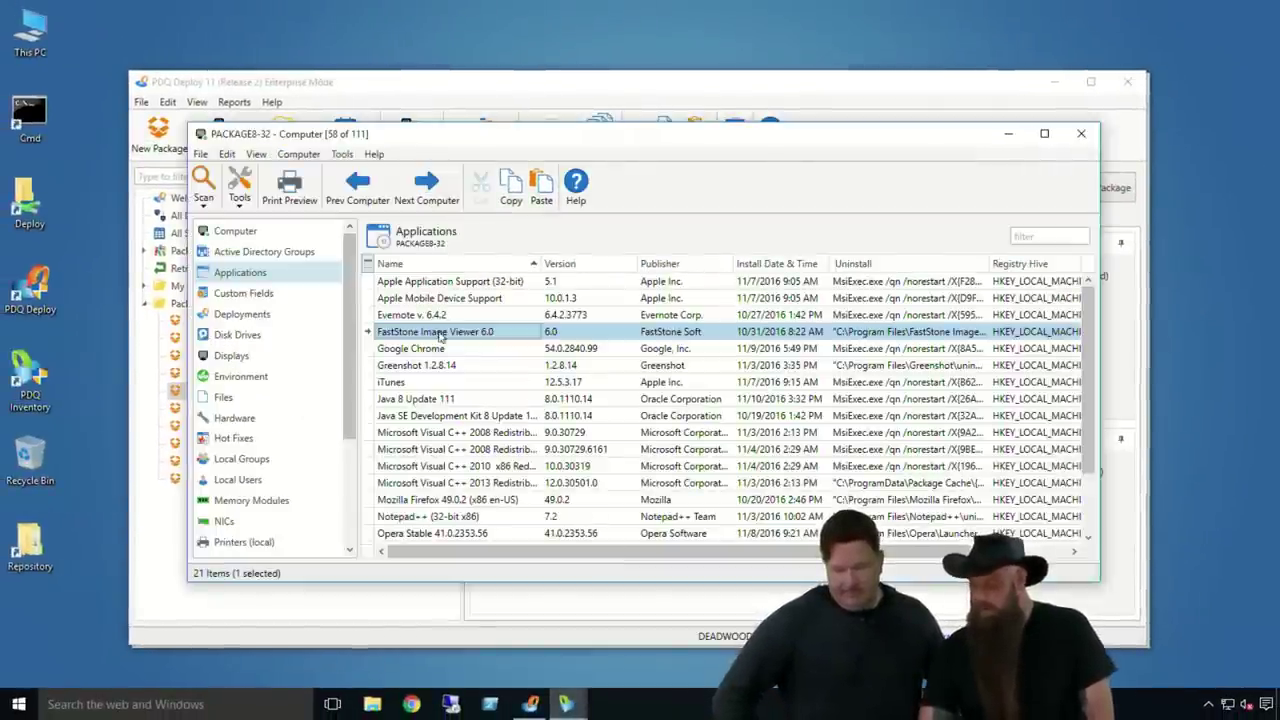
pyautogui.rightClick(440, 335)
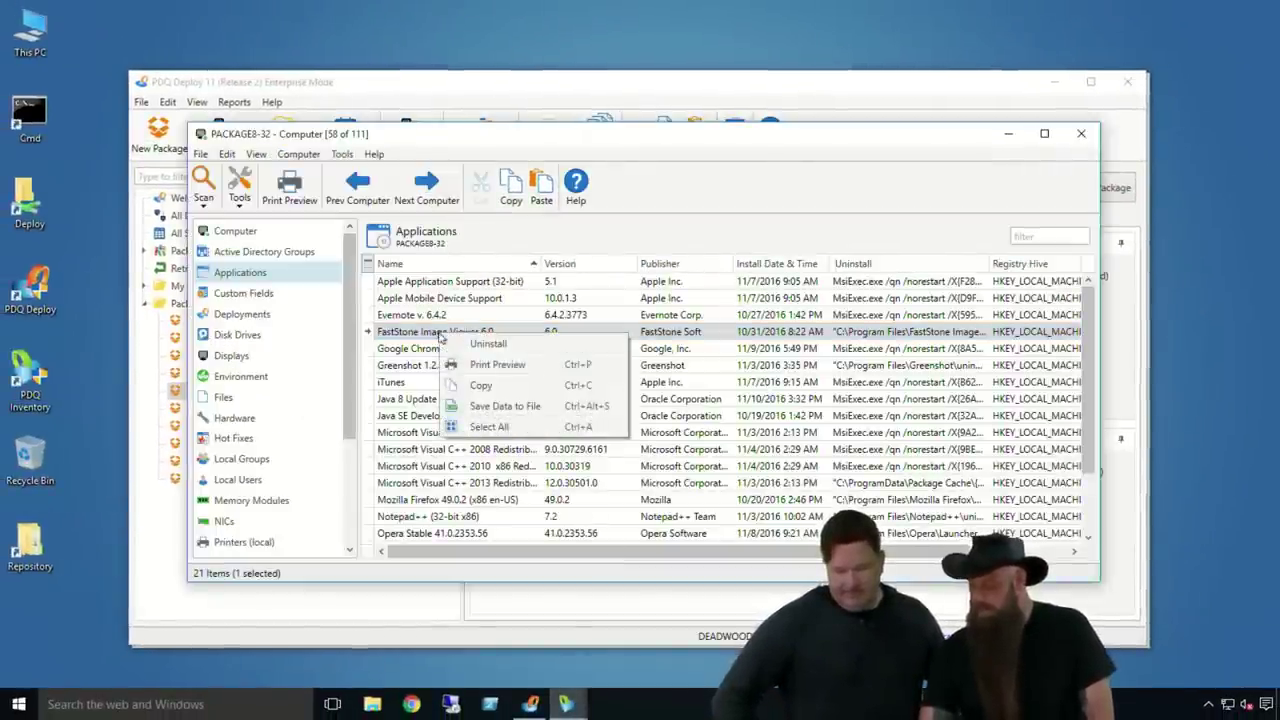
pyautogui.click(500, 337)
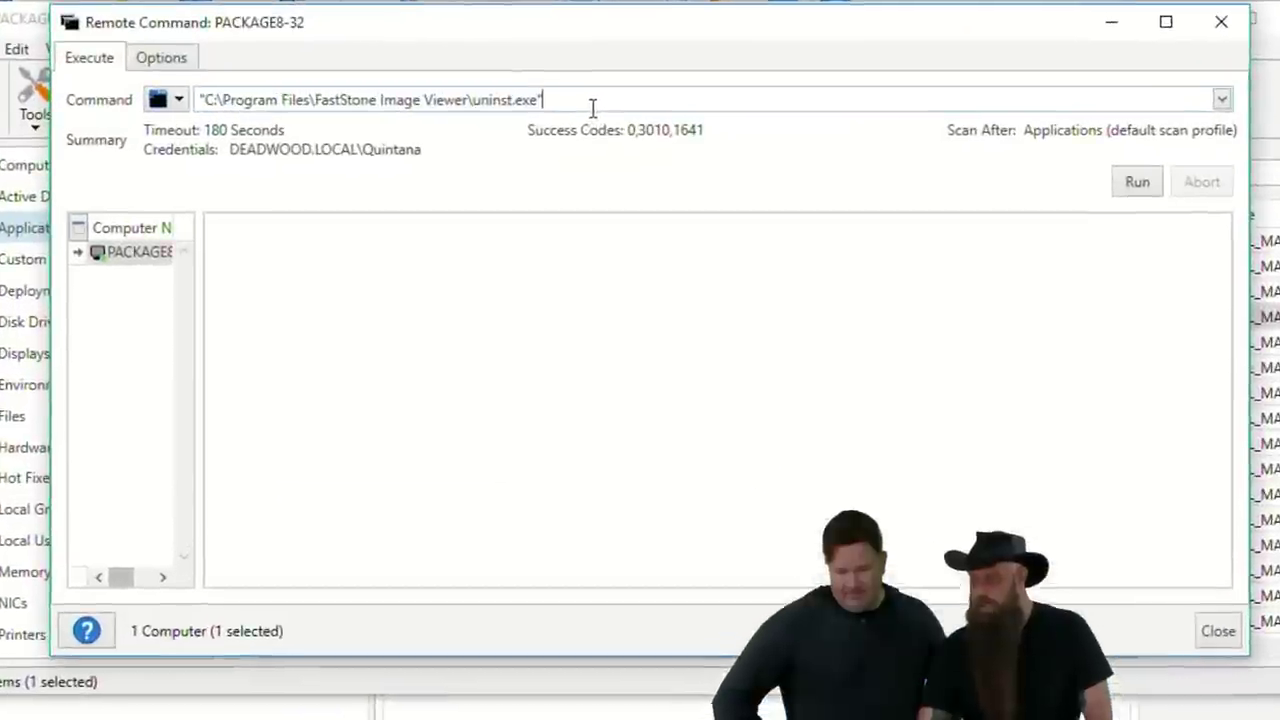
pyautogui.write('S')
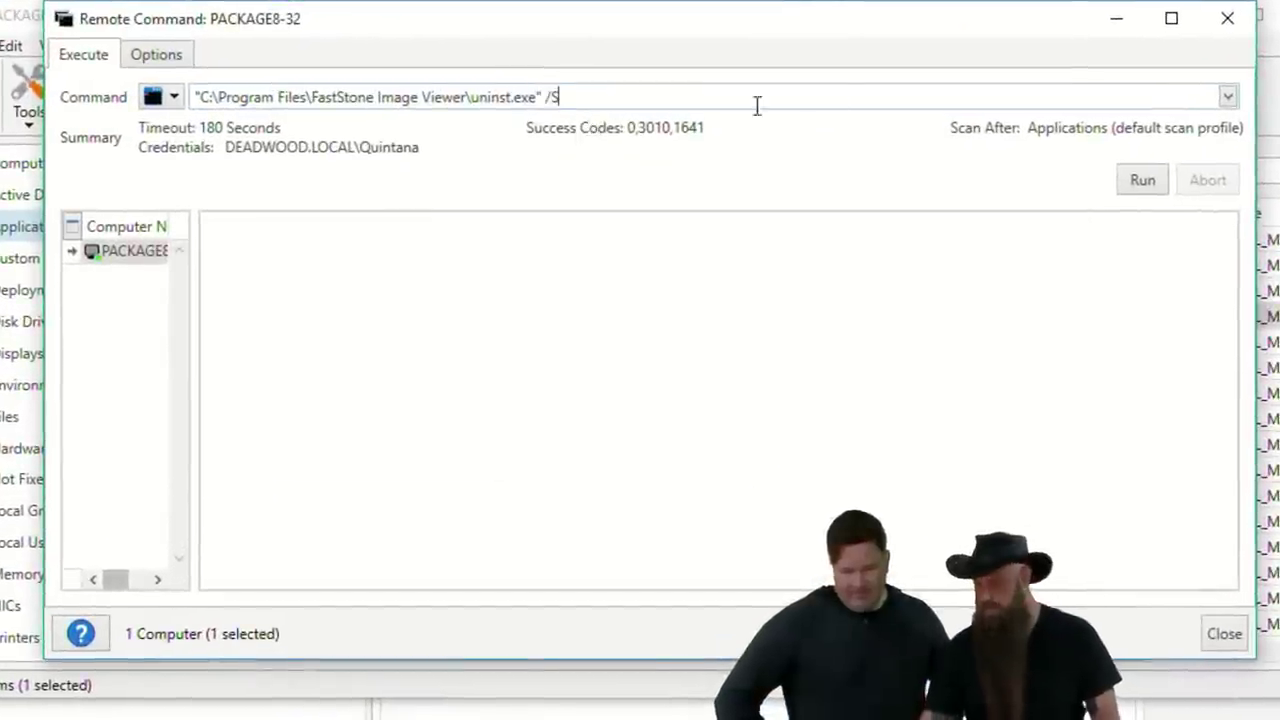
pyautogui.click(1158, 183)
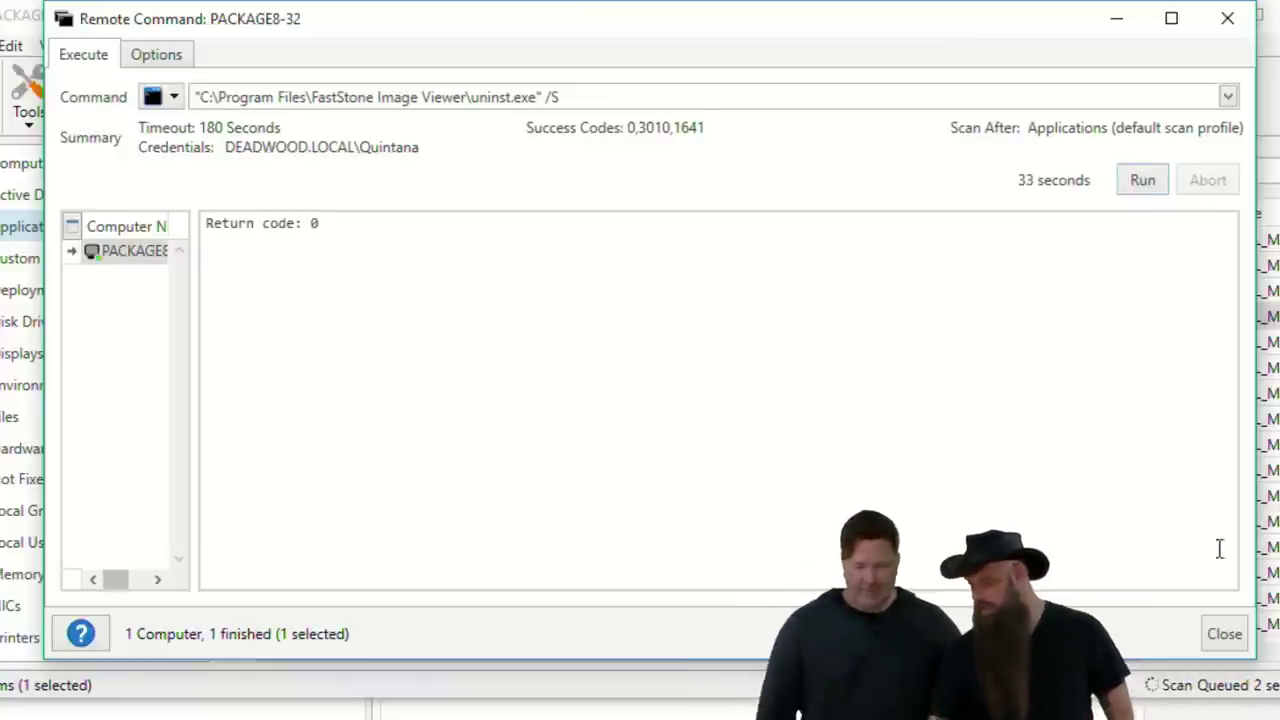
pyautogui.click(1230, 638)
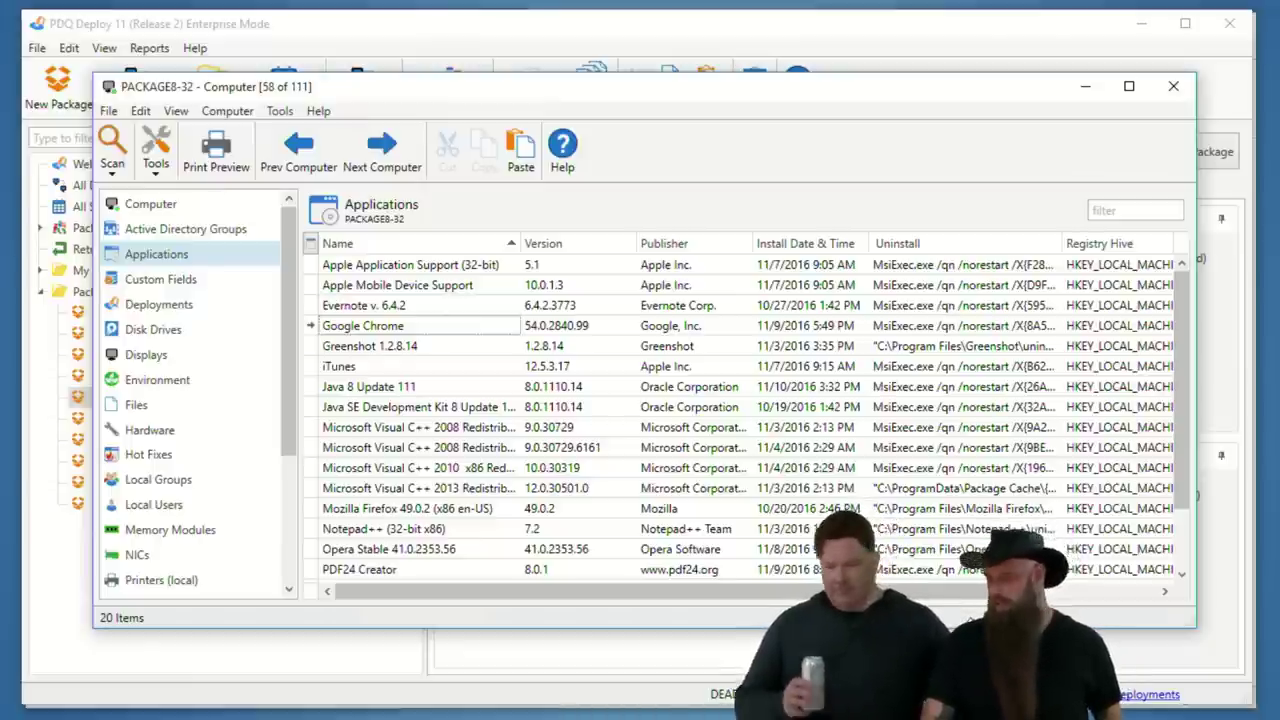
pyautogui.click(1174, 90)
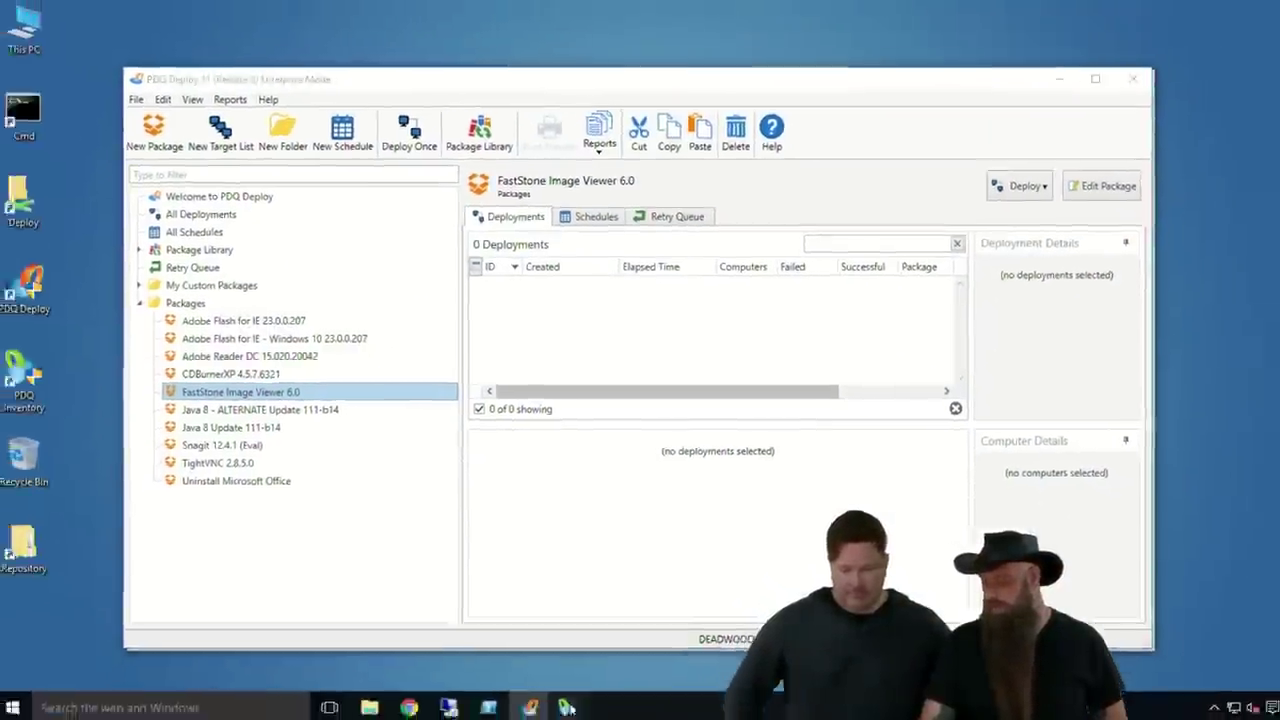
pyautogui.click(566, 707)
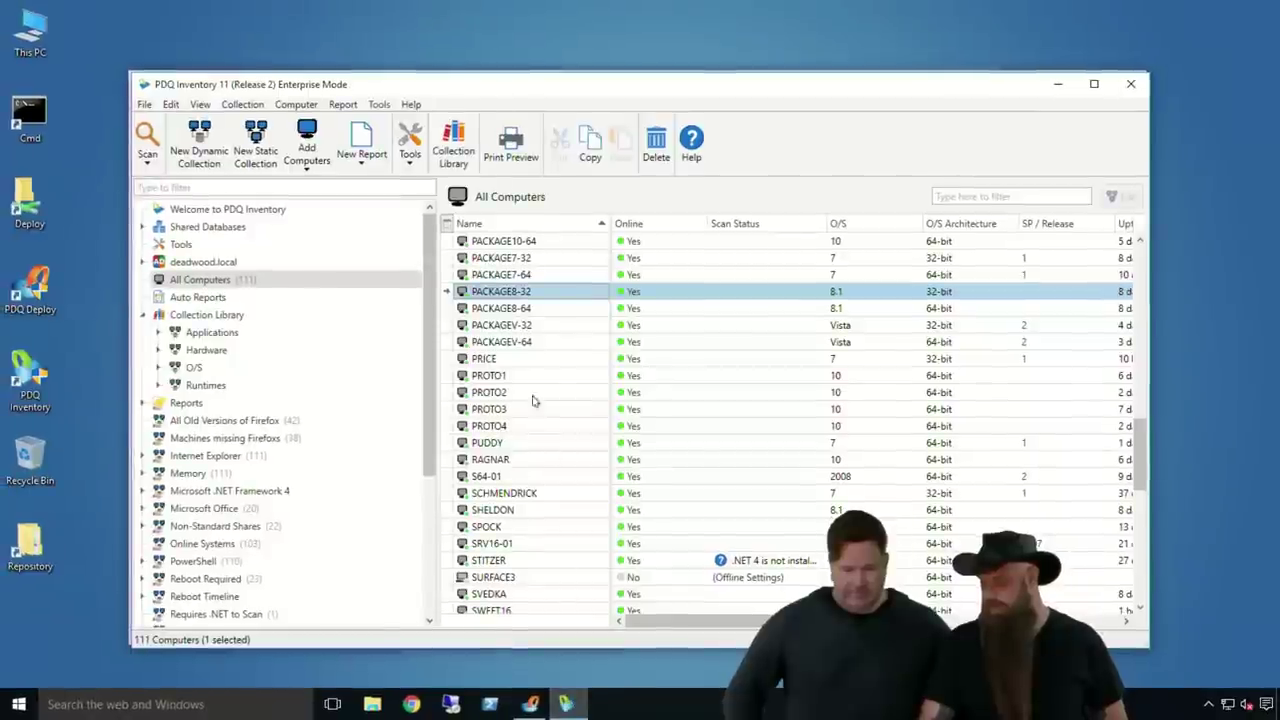
pyautogui.doubleClick(490, 362)
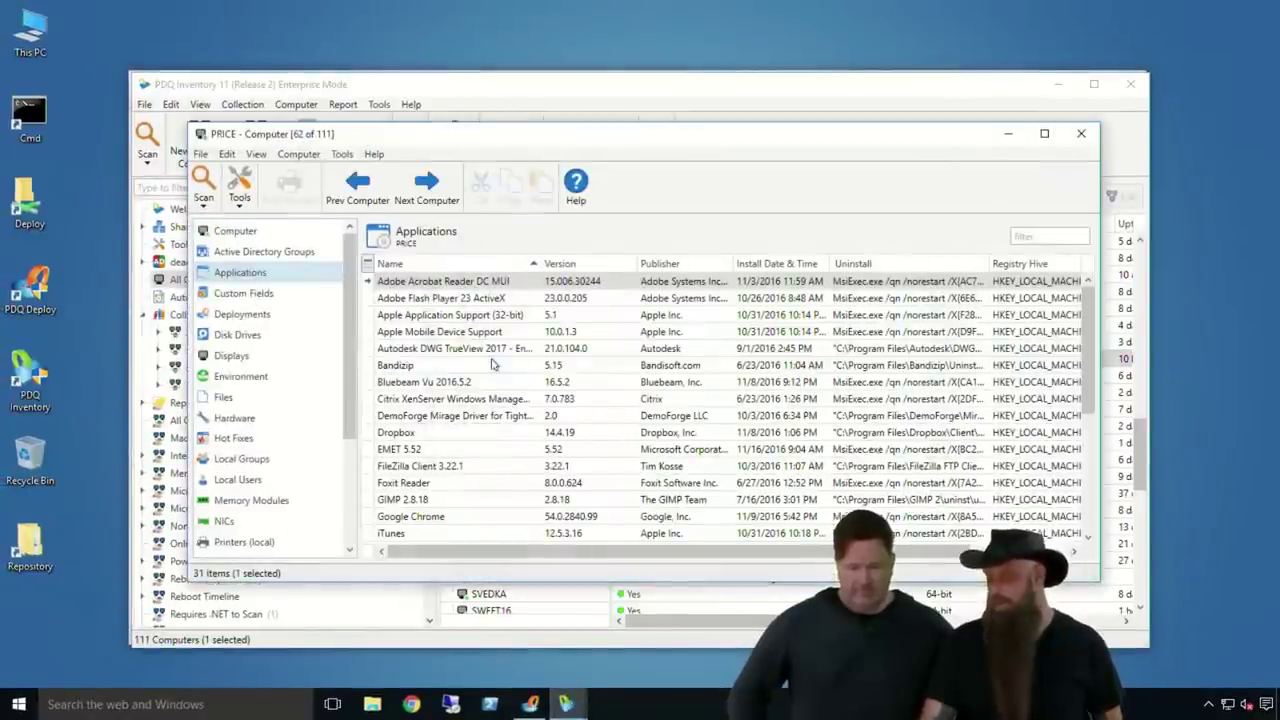
pyautogui.scroll(-3, 220, 480)
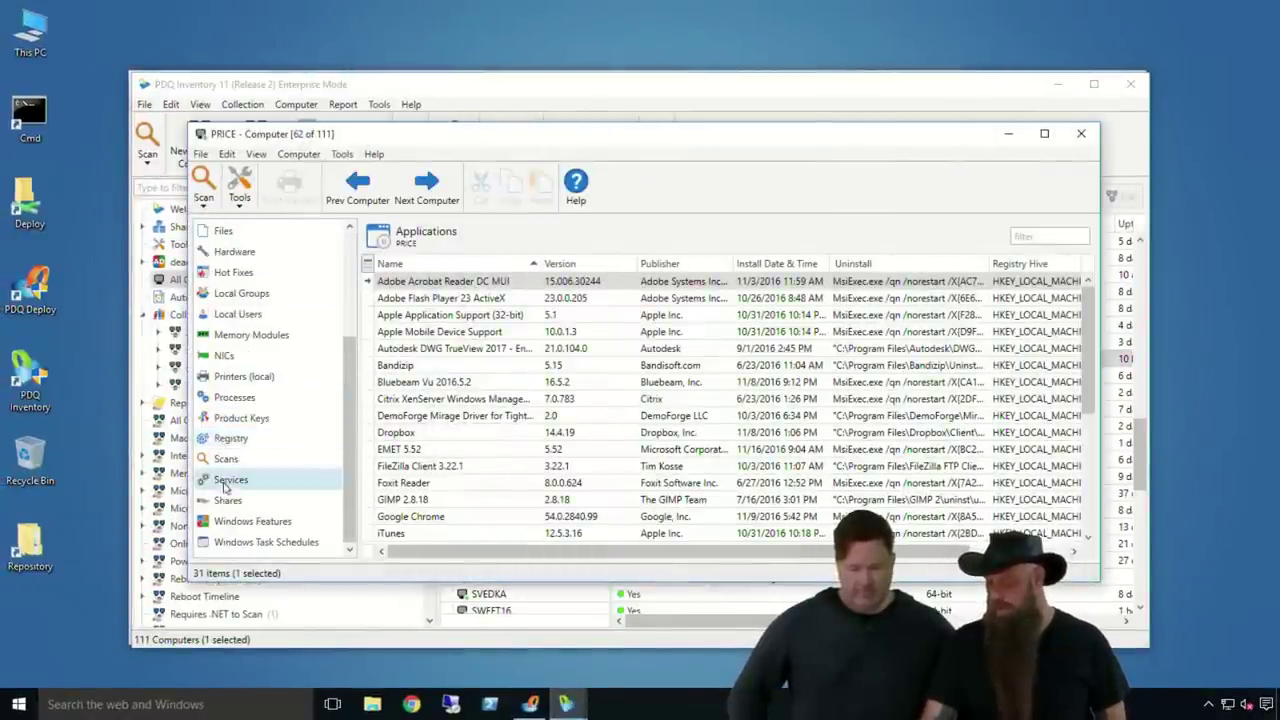
pyautogui.click(230, 480)
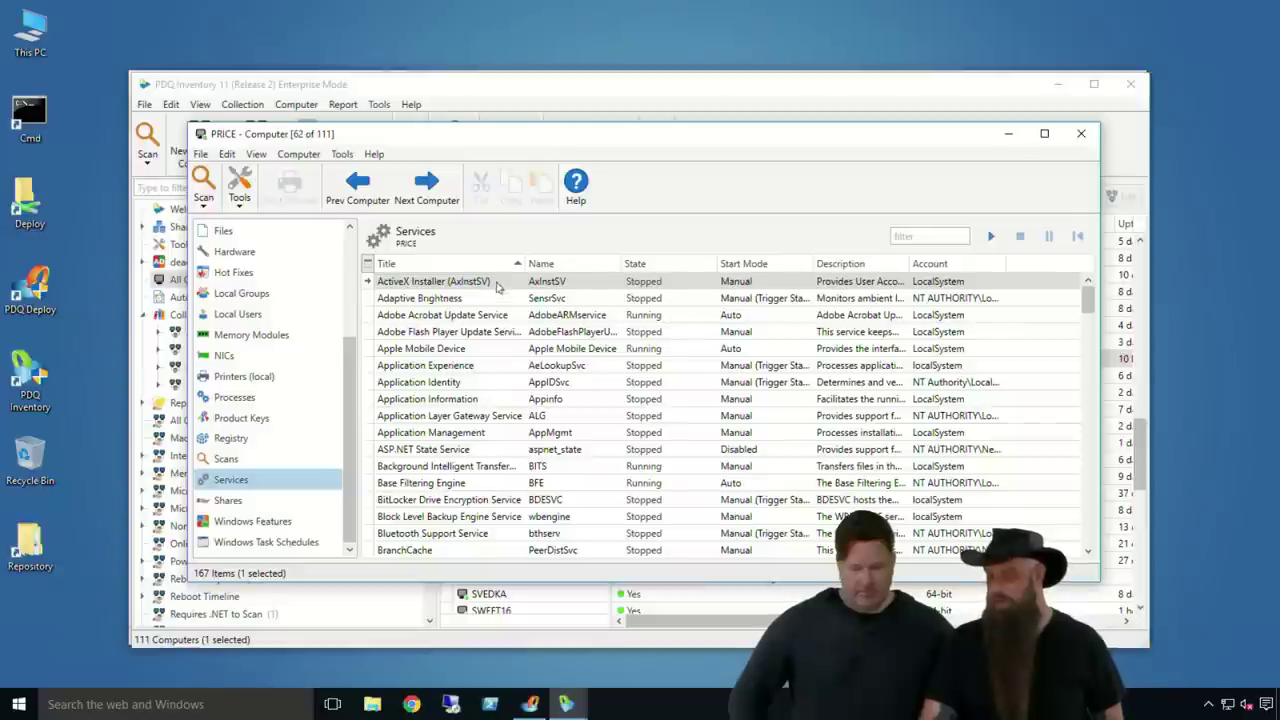
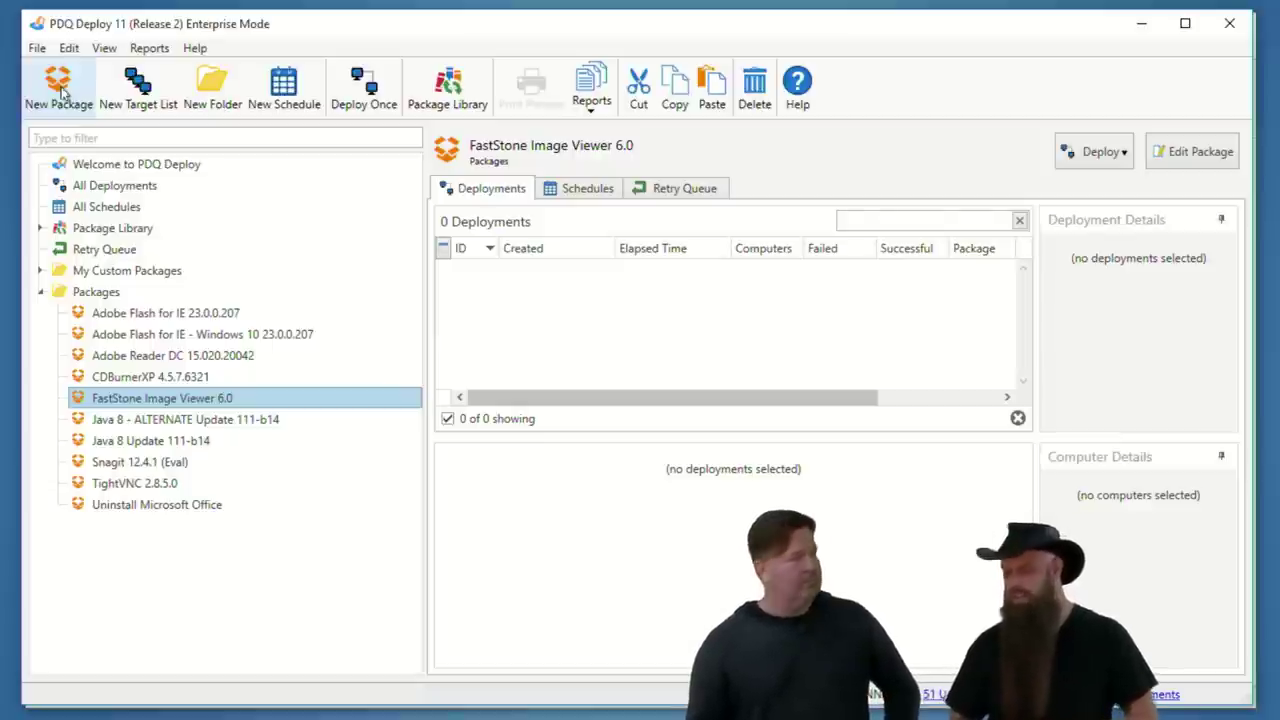
# In PDQ Deploy, add a Message step to the FastStone Image Viewer 6.0 package and move it to be the first step.
pyautogui.doubleClick(130, 397)
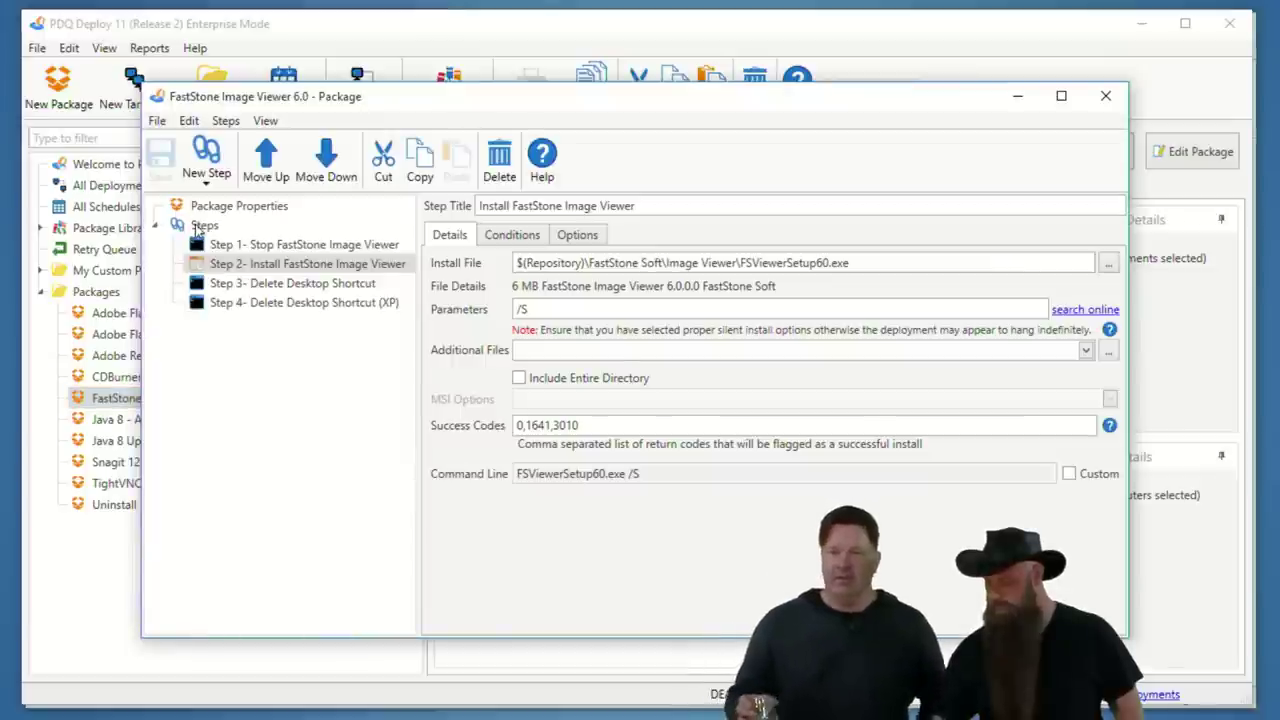
pyautogui.click(203, 226)
pyautogui.click(207, 170)
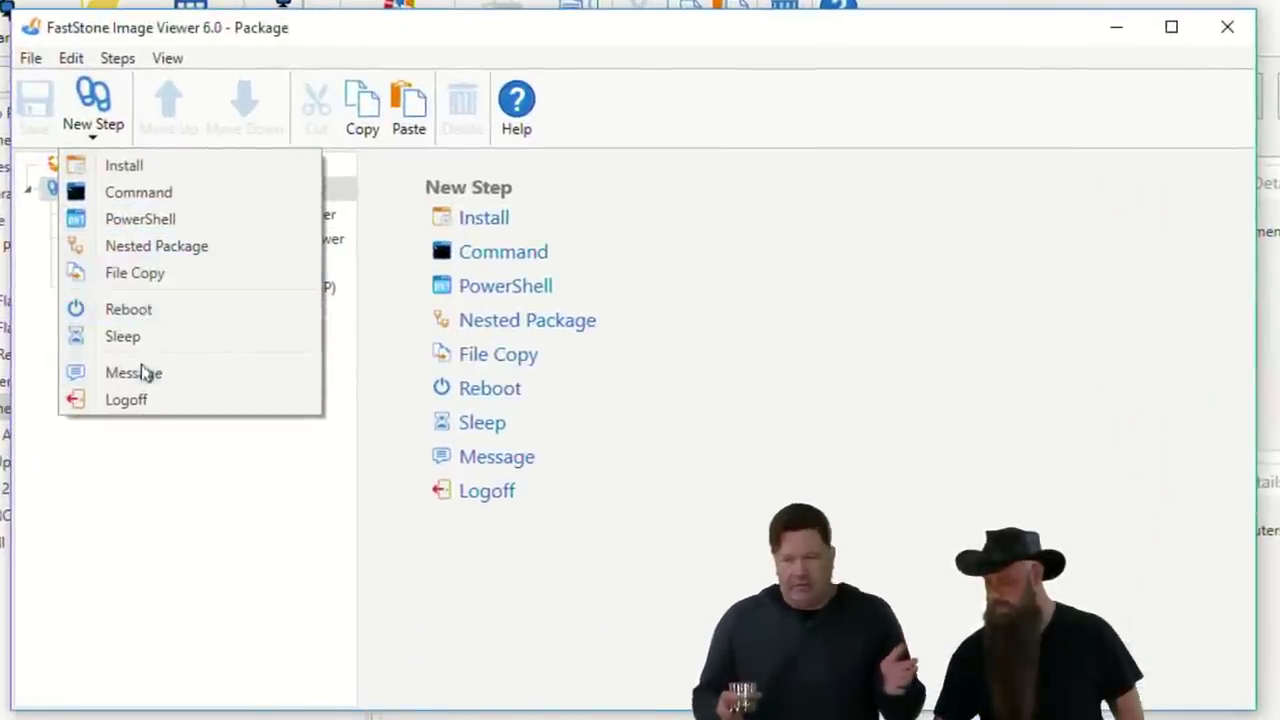
pyautogui.click(245, 370)
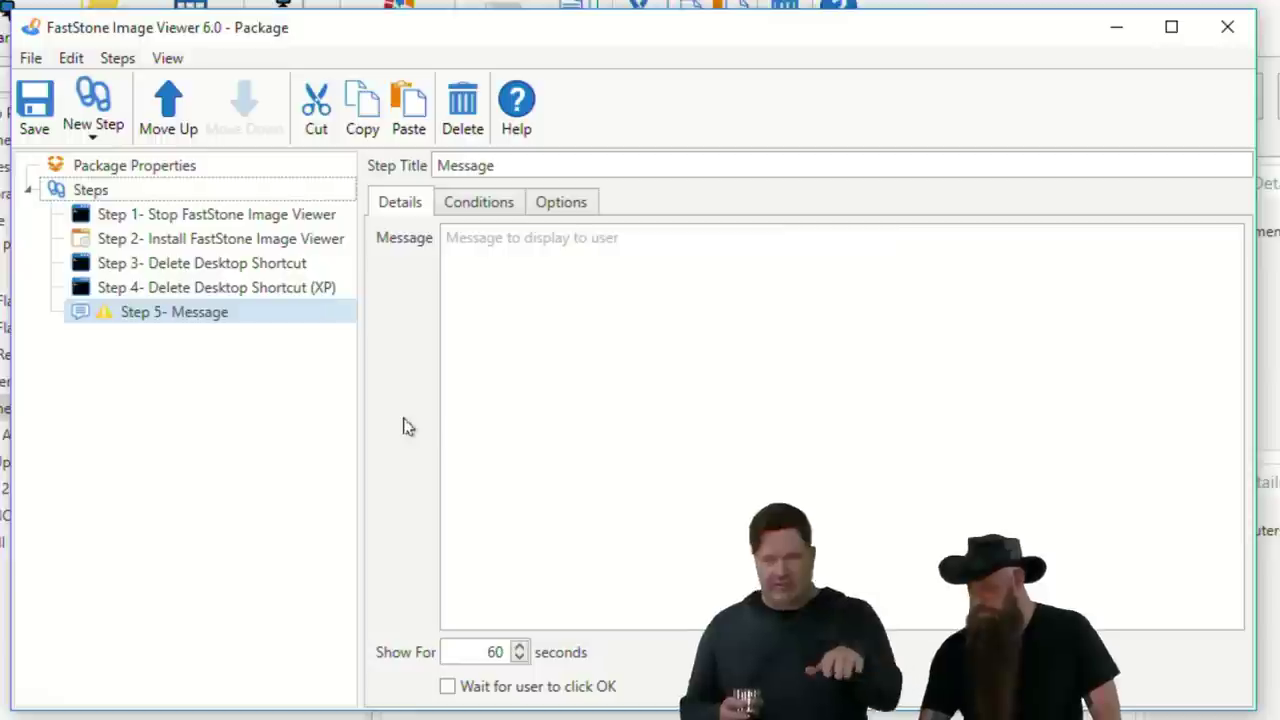
pyautogui.click(170, 105)
pyautogui.click(170, 105)
pyautogui.click(170, 105)
pyautogui.click(170, 105)
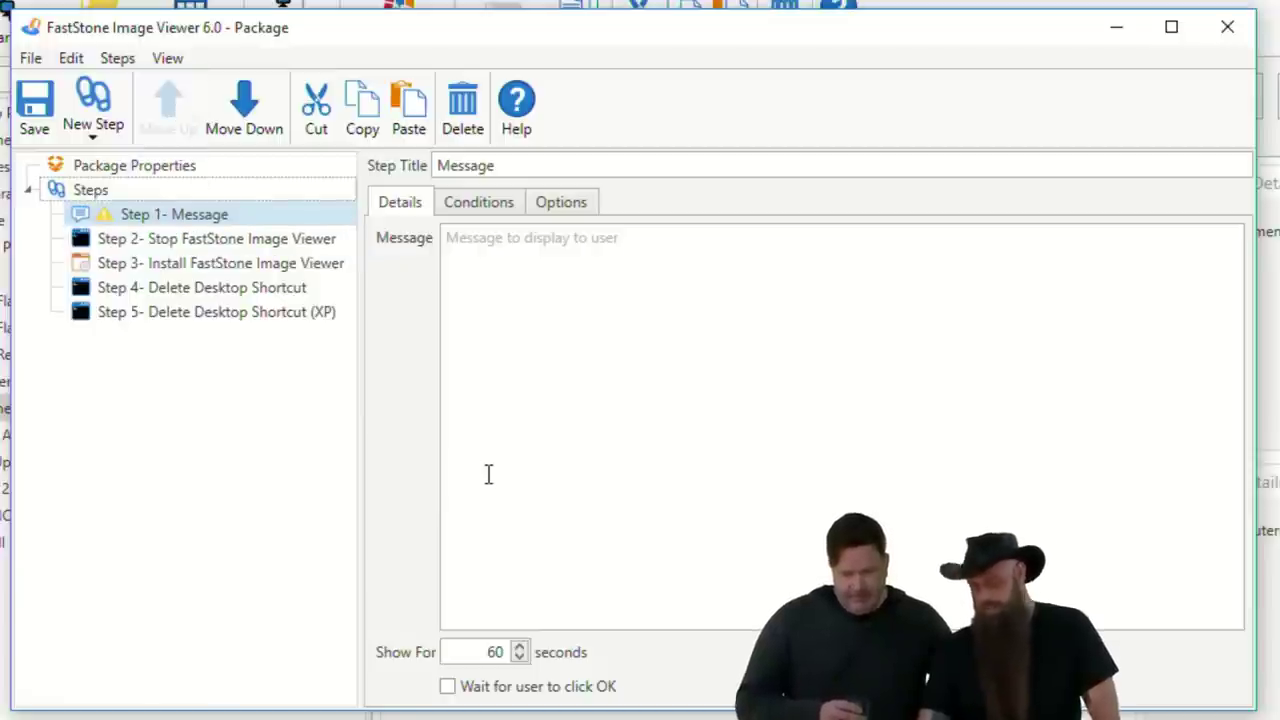
# Enter "Hey, this app is going to reboot your computer" as the text of the Message step.
pyautogui.click(569, 440)
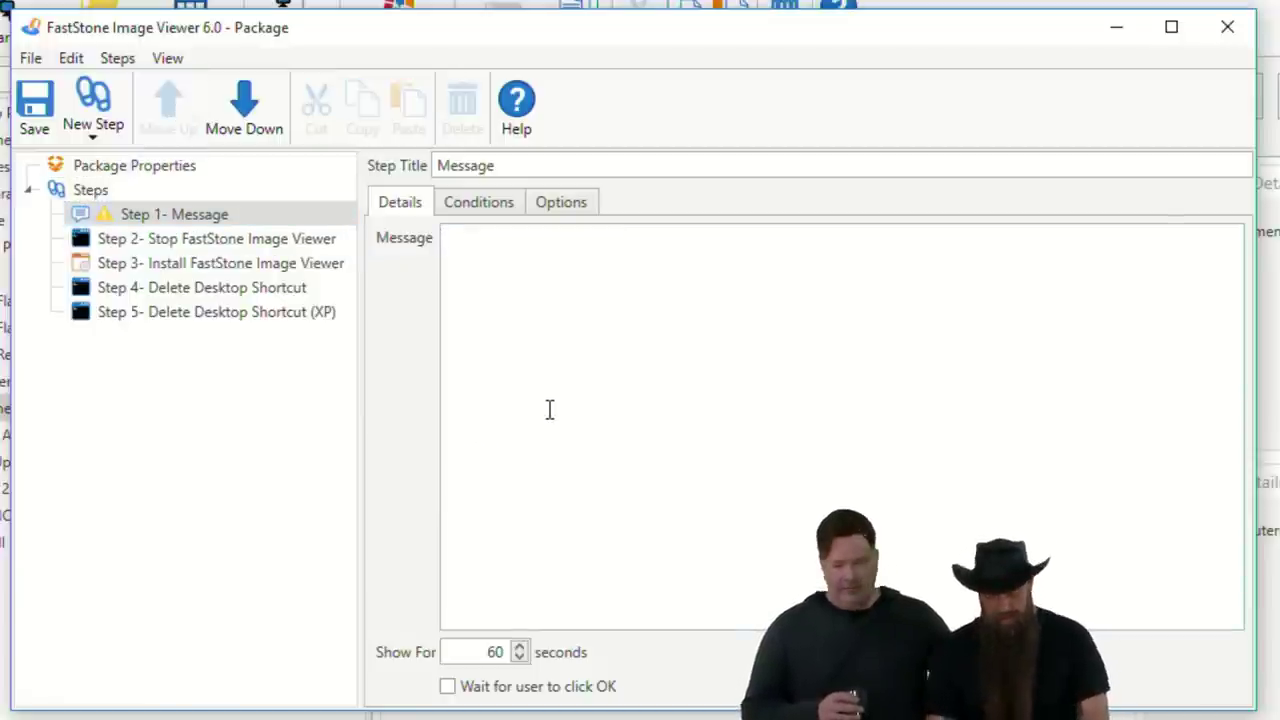
pyautogui.write('Hey, ')
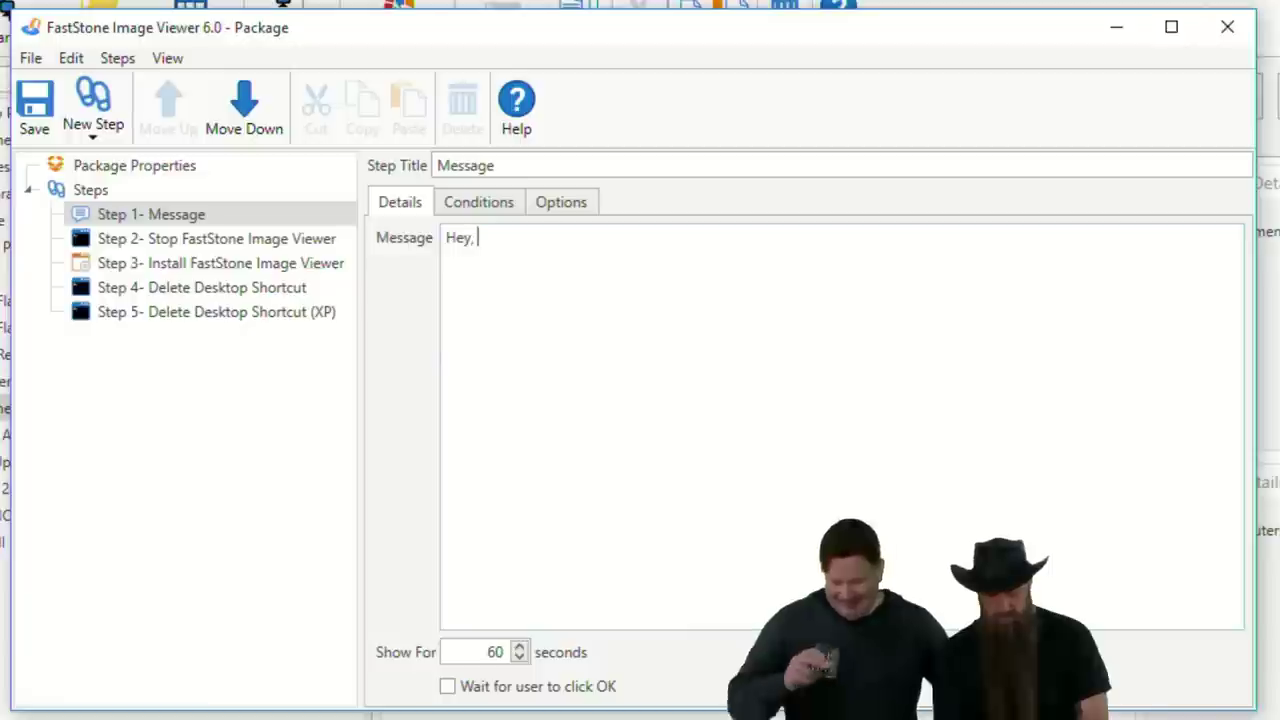
pyautogui.write('this app is ')
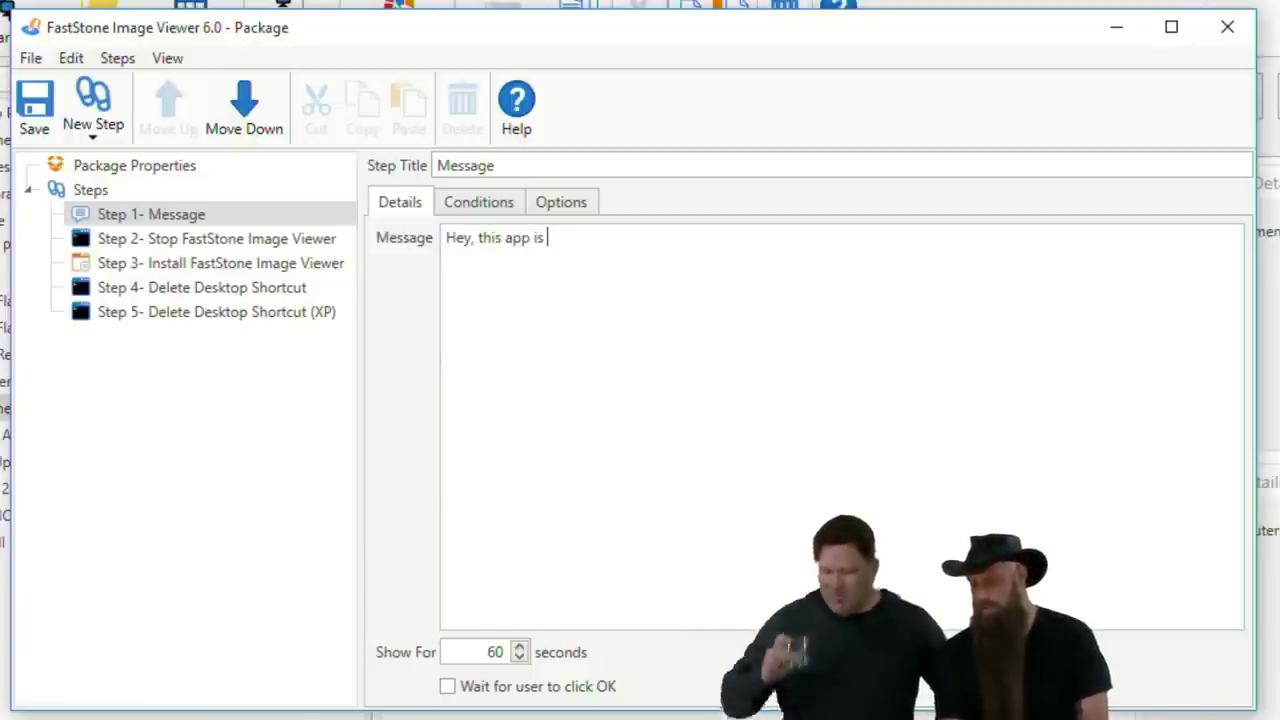
pyautogui.write('going to rebo')
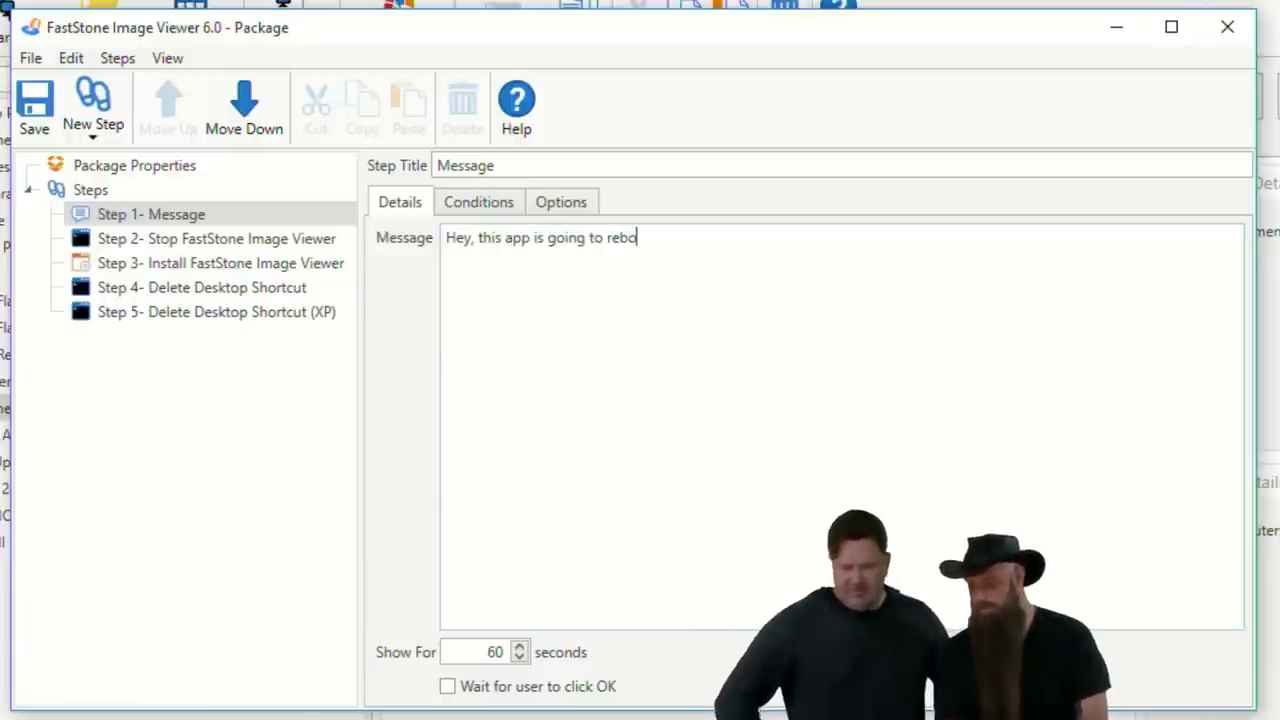
pyautogui.write('ot your computer')
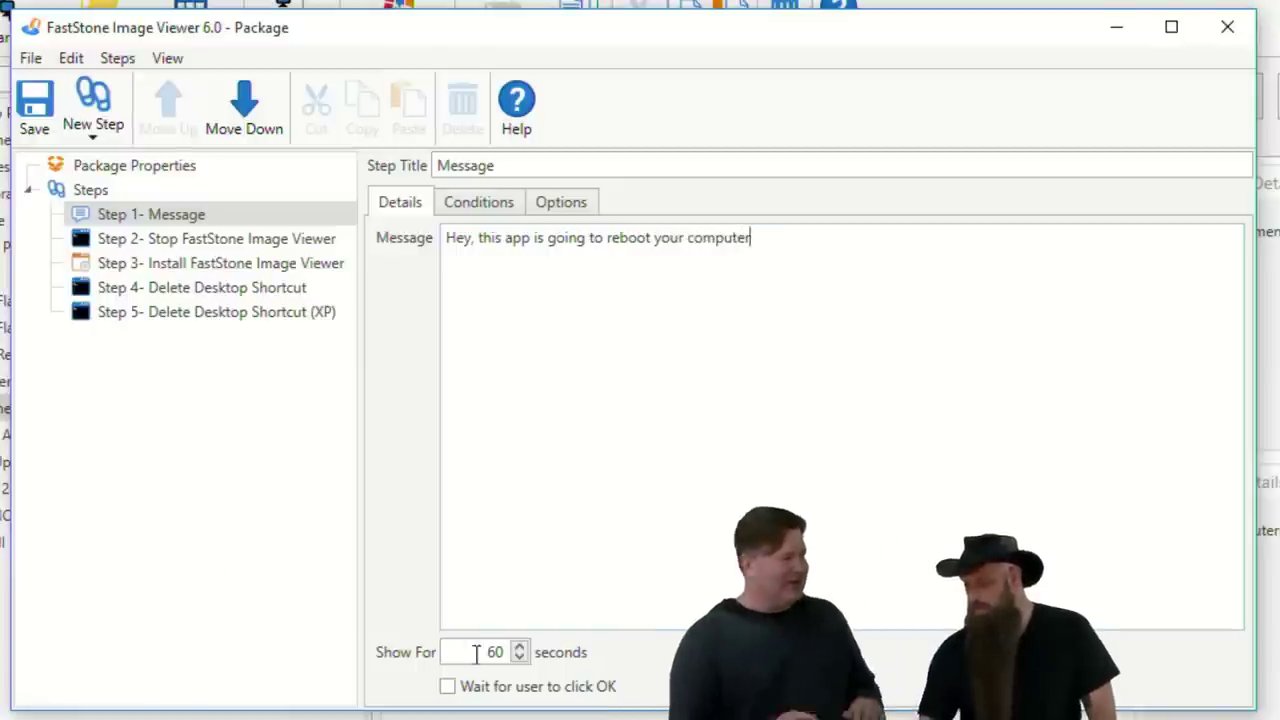
# Make the Message step wait for the user to click OK and show for 3,600 seconds.
pyautogui.moveTo(474, 651); pyautogui.dragTo(520, 656)
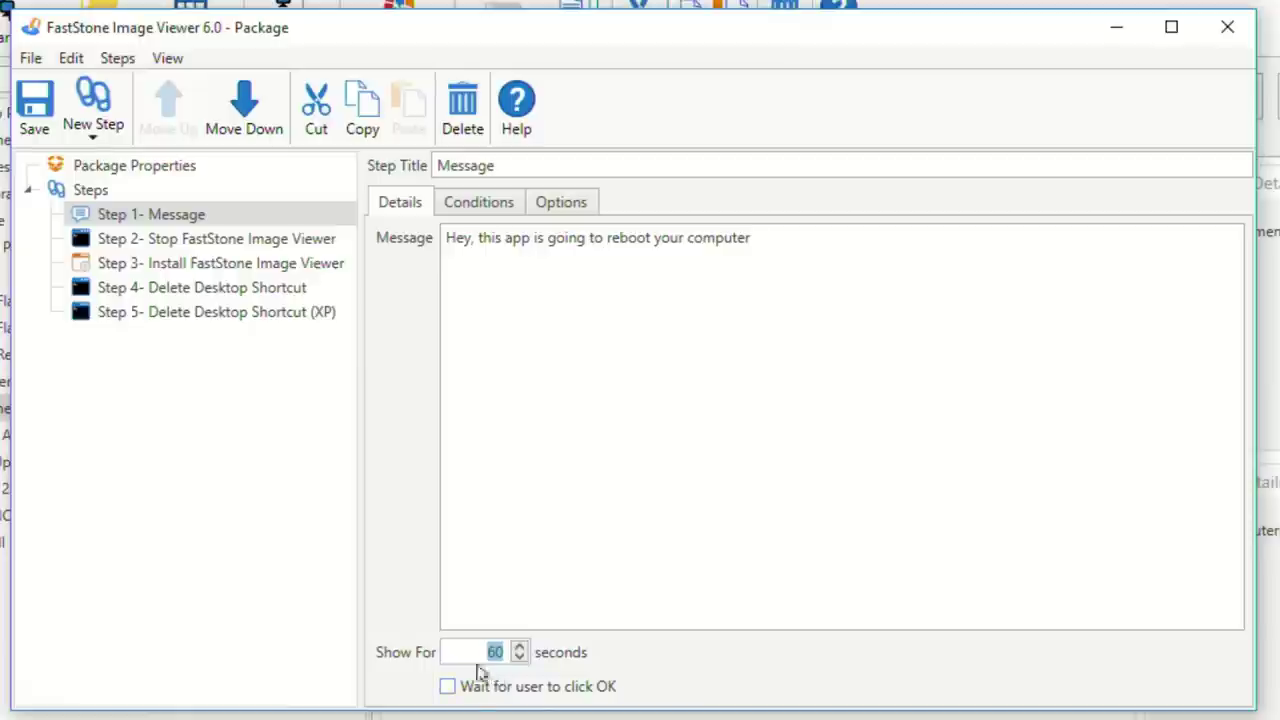
pyautogui.click(448, 686)
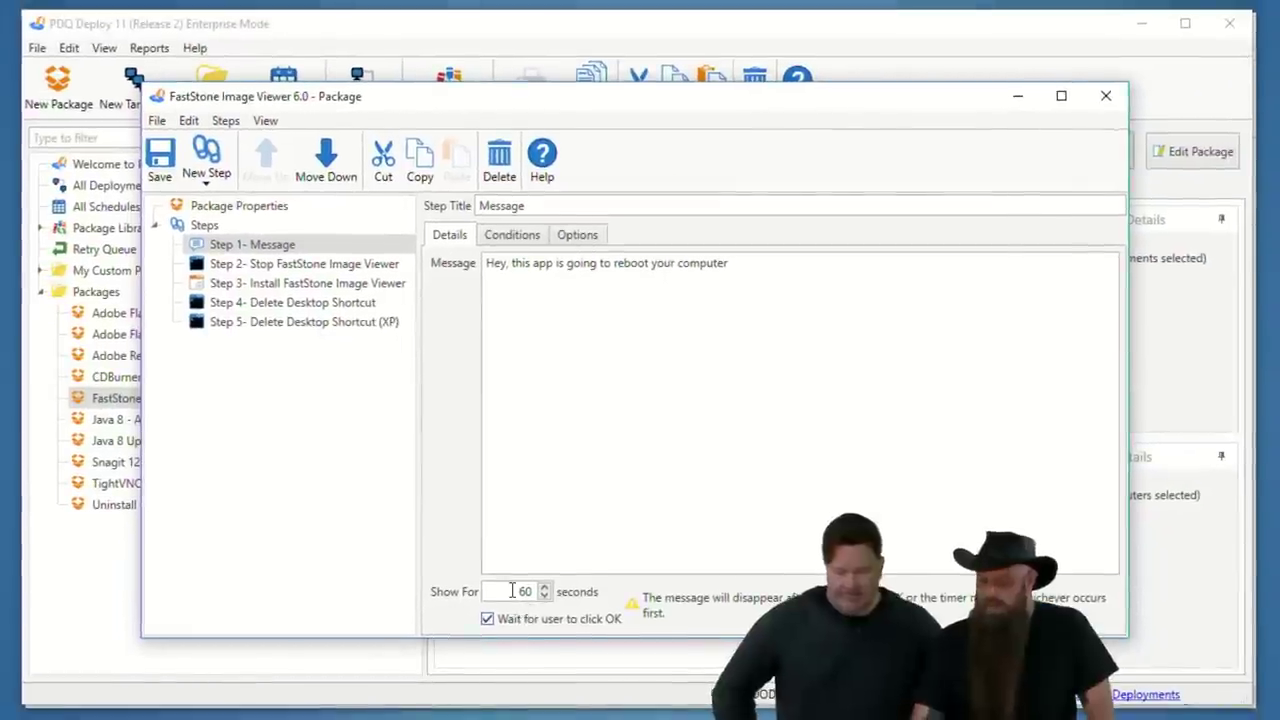
pyautogui.doubleClick(524, 591)
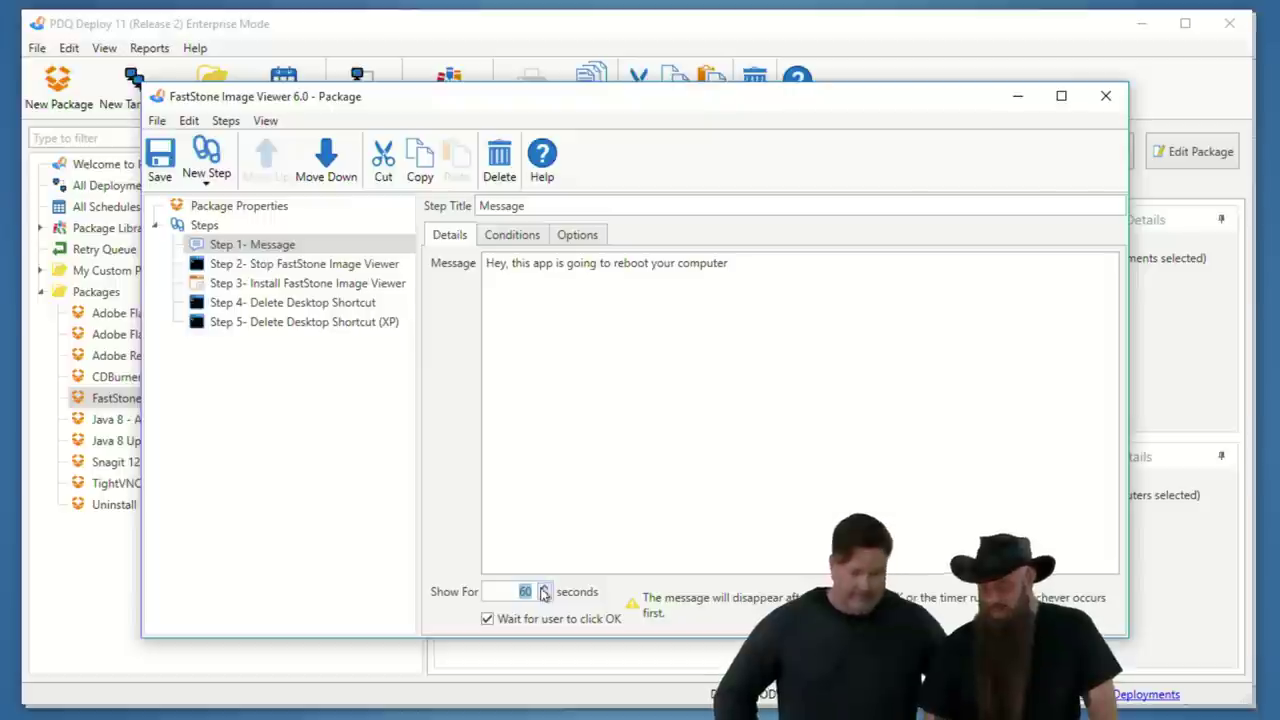
pyautogui.write('3,600')
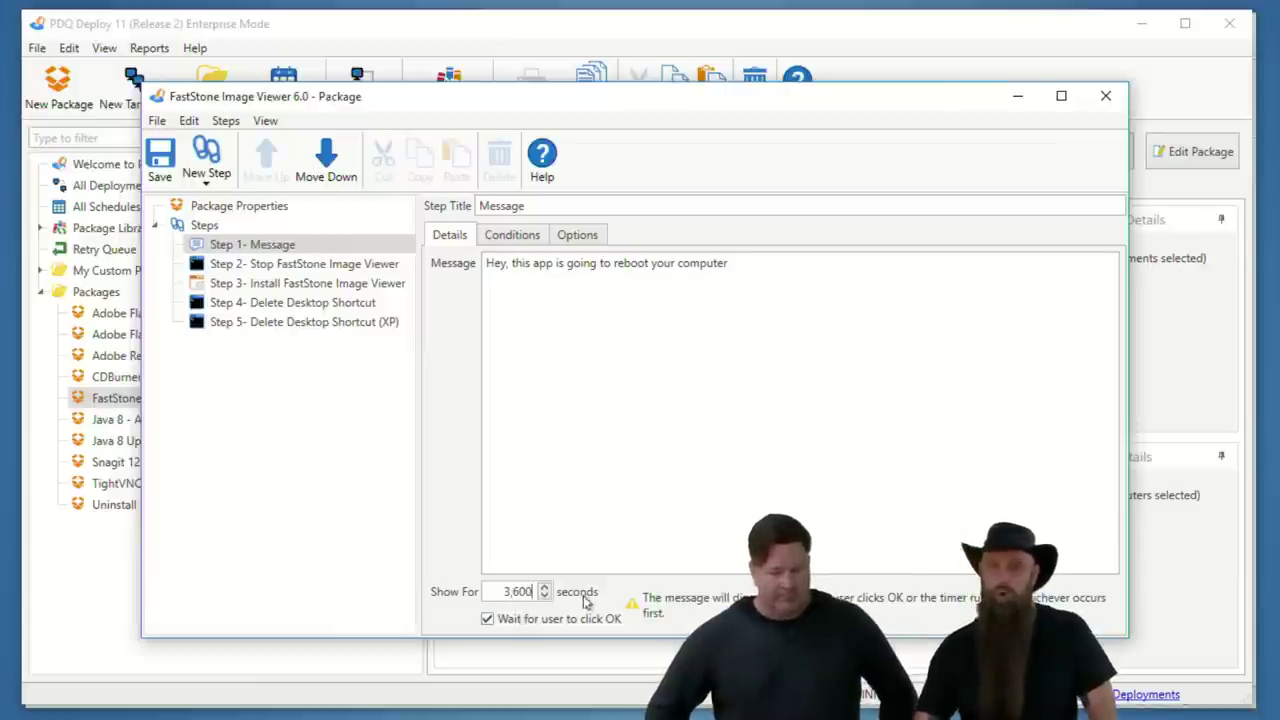
# Enable a custom timeout in the properties of the FastStone Image Viewer 6.0 package.
pyautogui.click(238, 209)
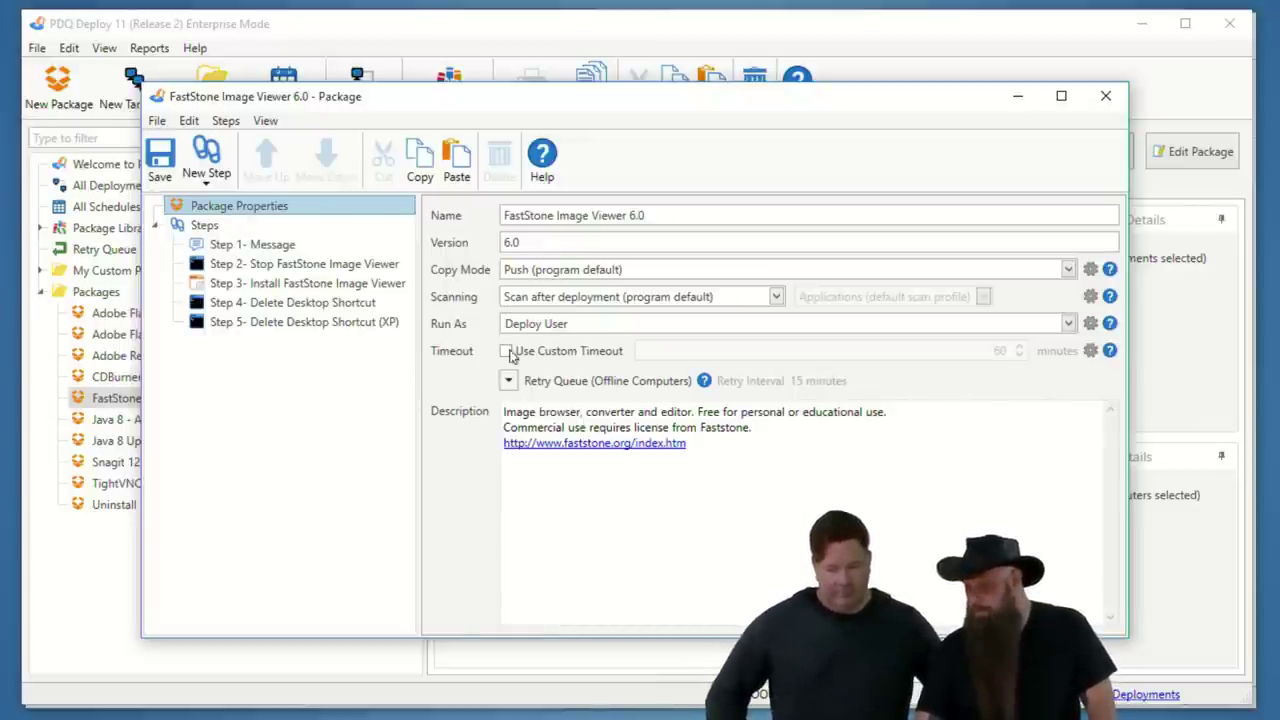
pyautogui.click(506, 351)
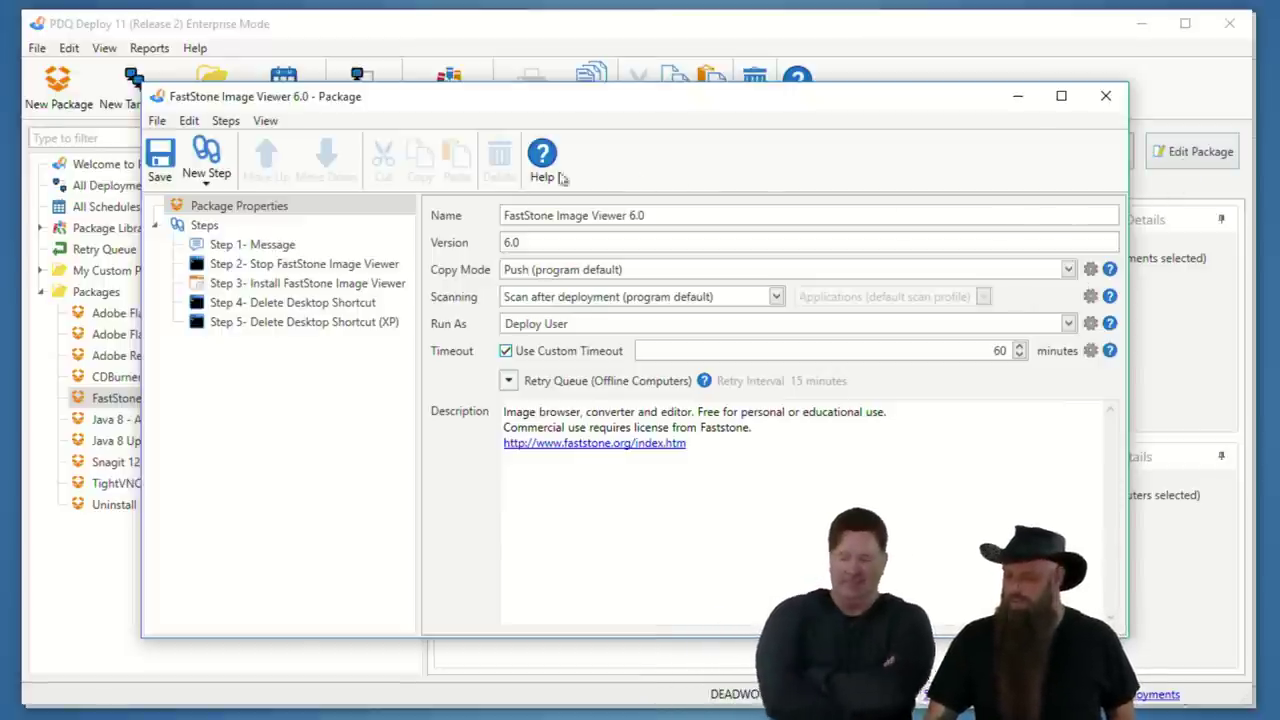
# Set the Install FastStone Image Viewer step to run as Deploy User (Interactive), and close the package without saving the changes.
pyautogui.click(287, 264)
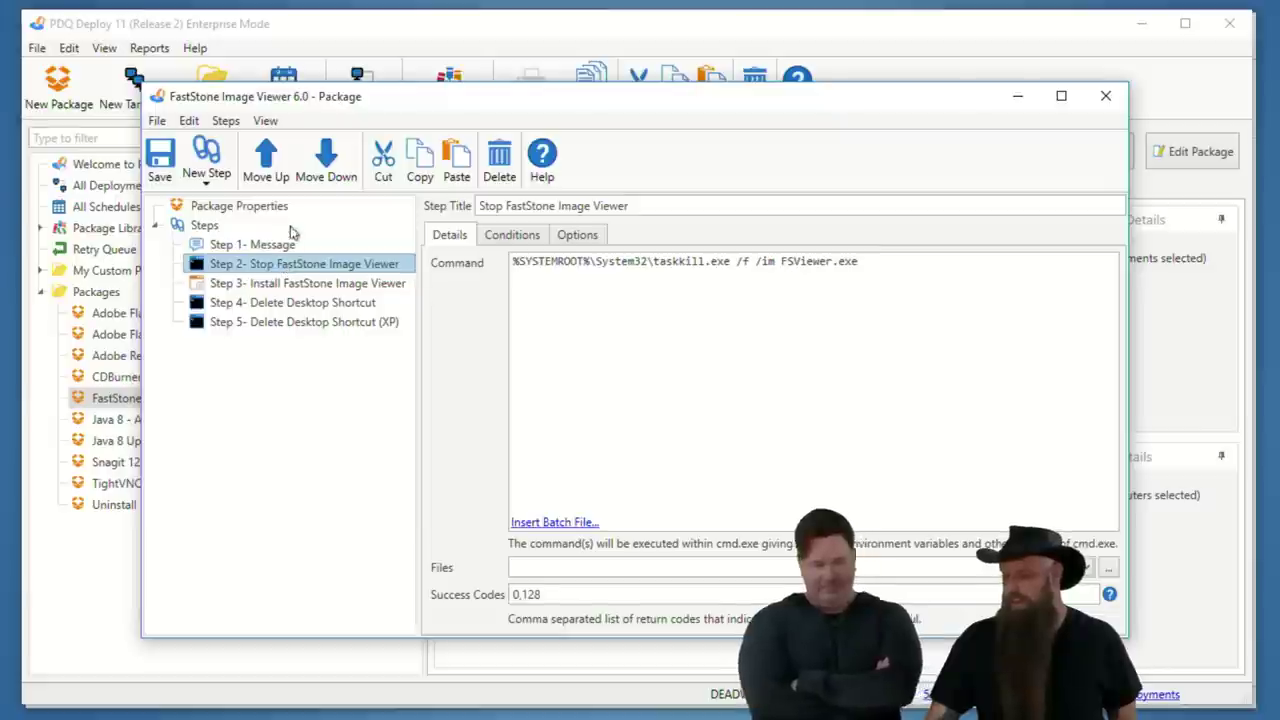
pyautogui.click(282, 285)
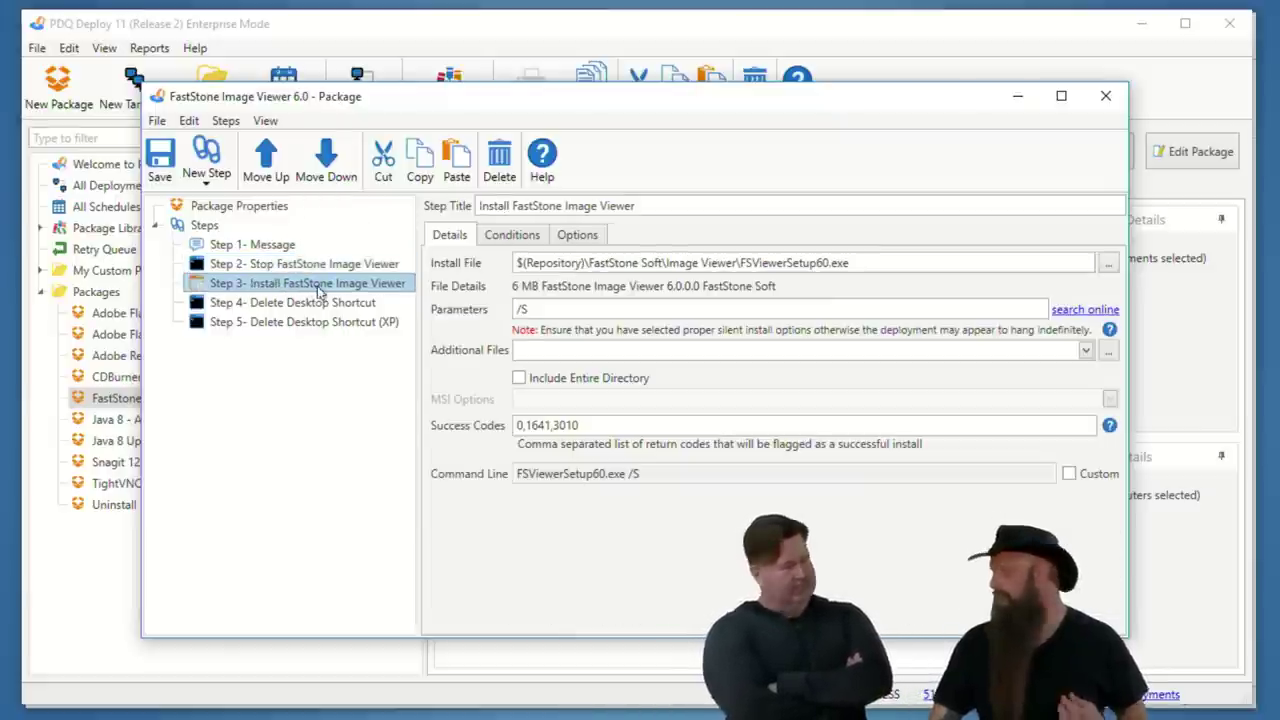
pyautogui.click(572, 235)
pyautogui.click(546, 294)
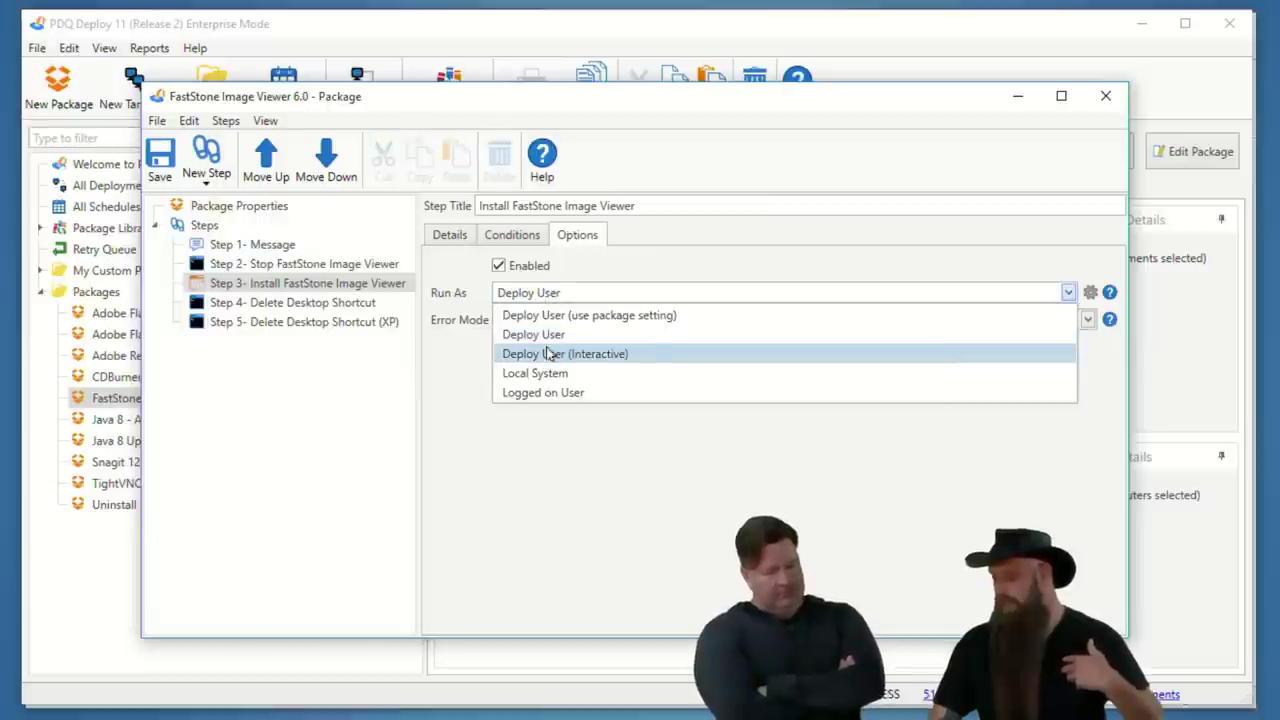
pyautogui.click(548, 353)
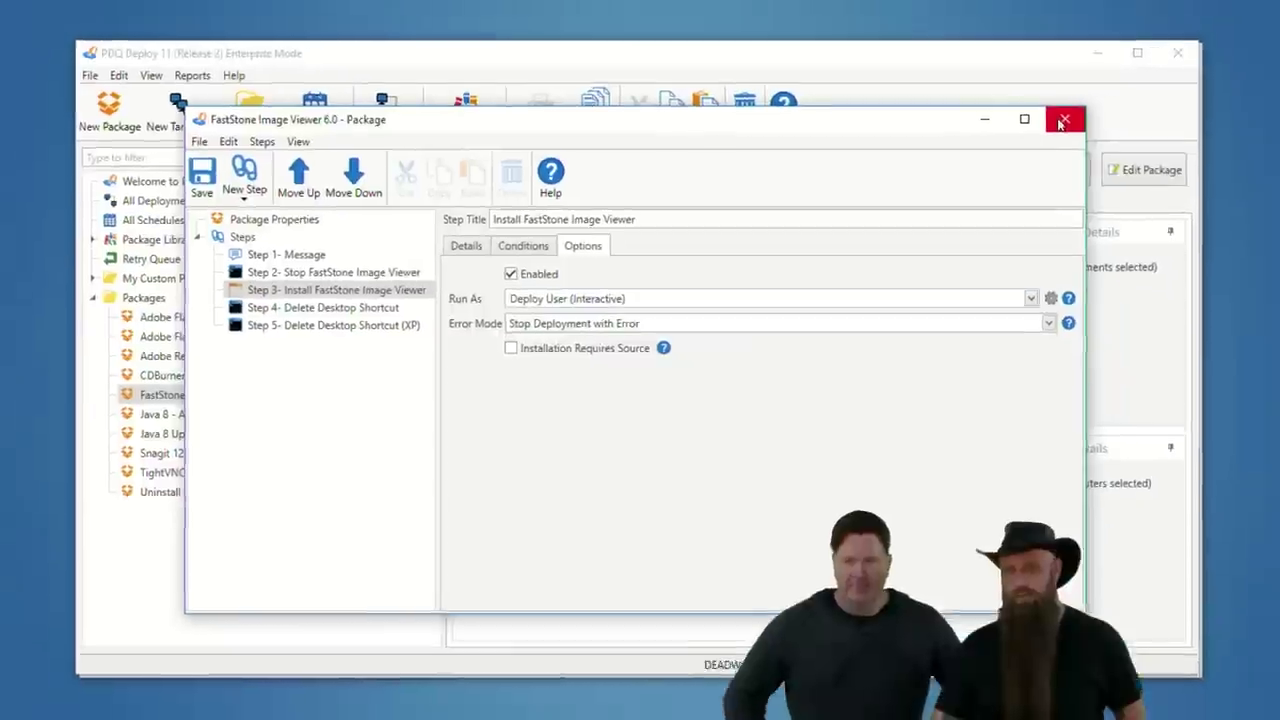
pyautogui.click(1103, 98)
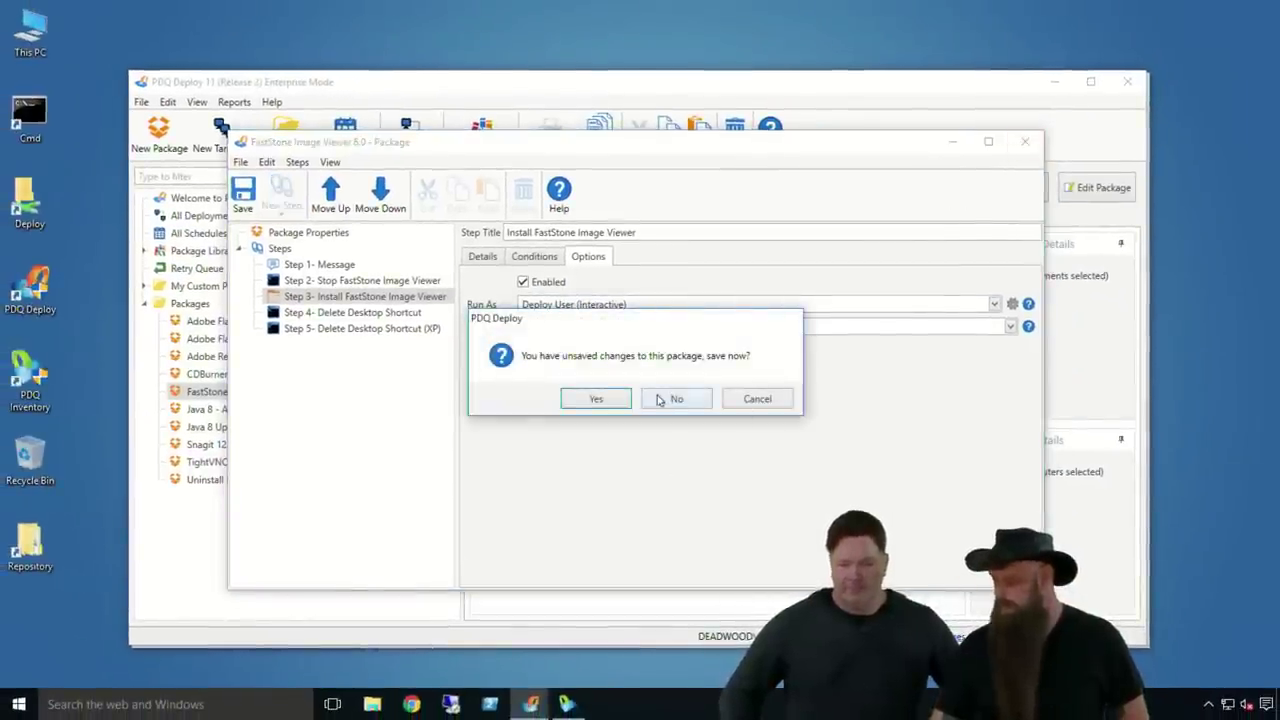
pyautogui.click(662, 399)
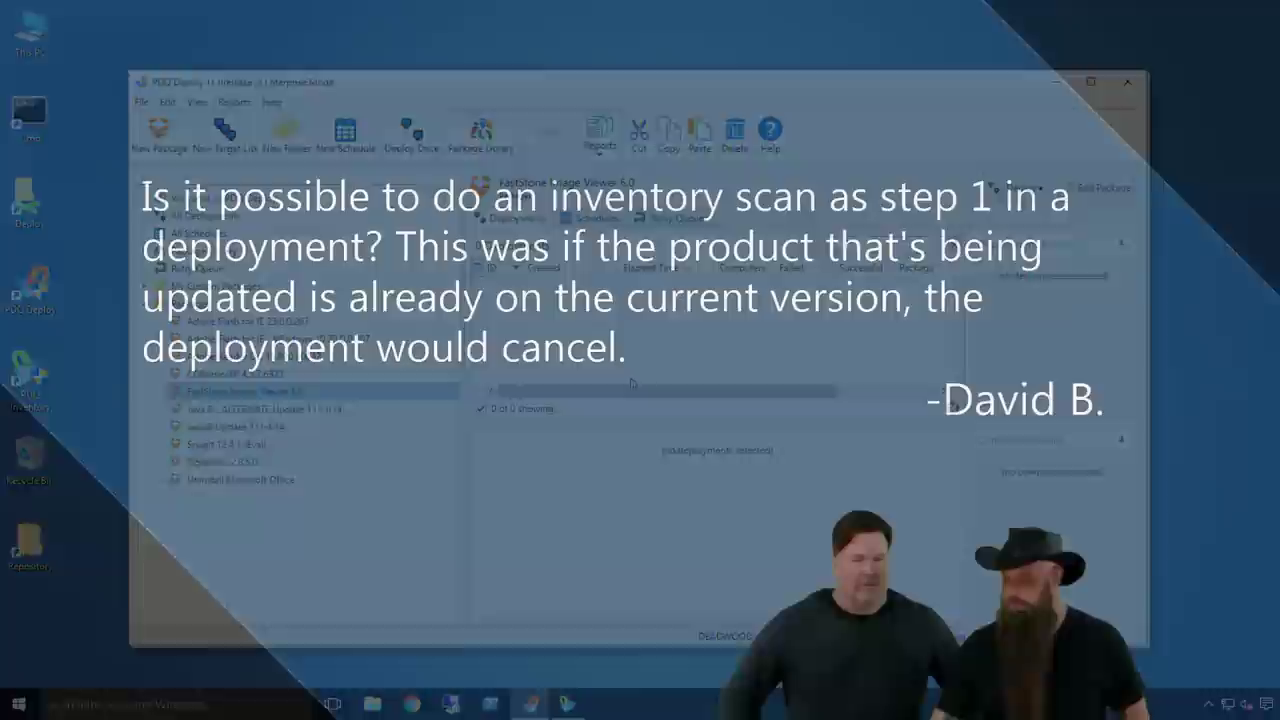